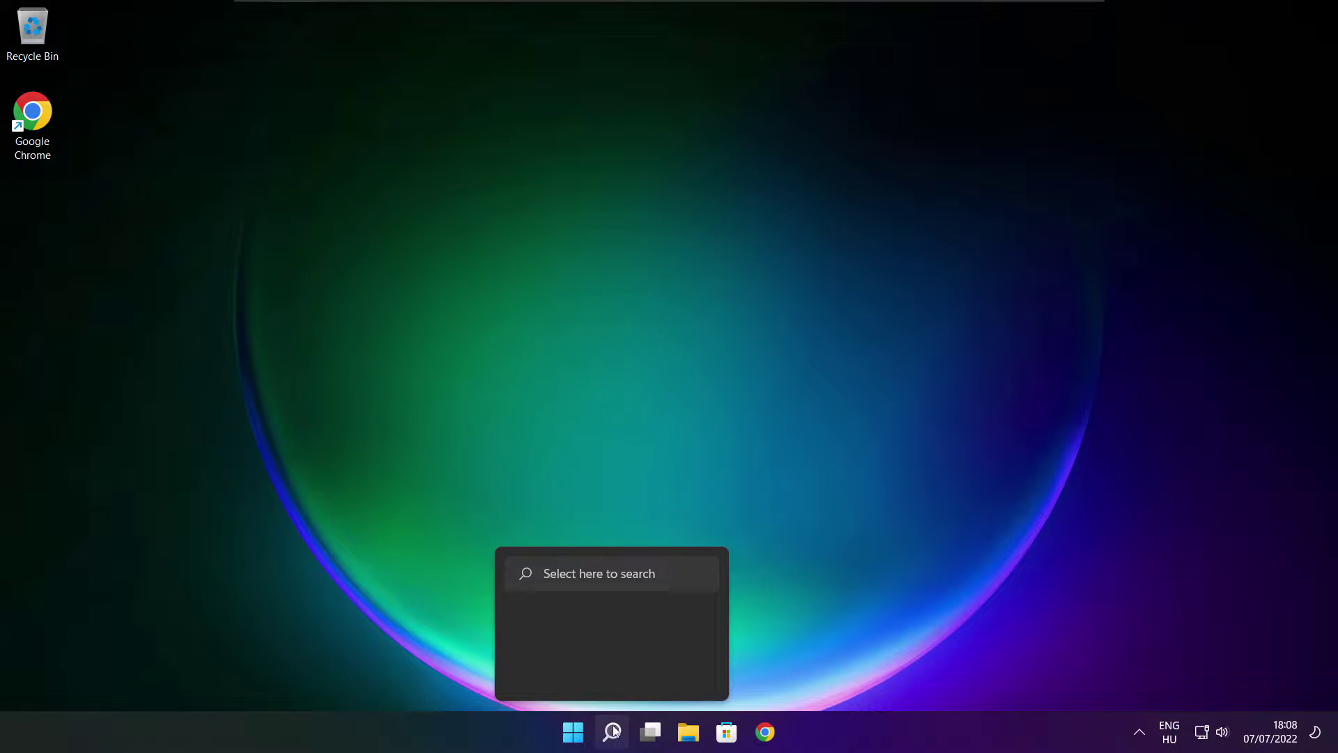
- Search Windows for 'device manager' and launch Device Manager from the results
click(618, 739)
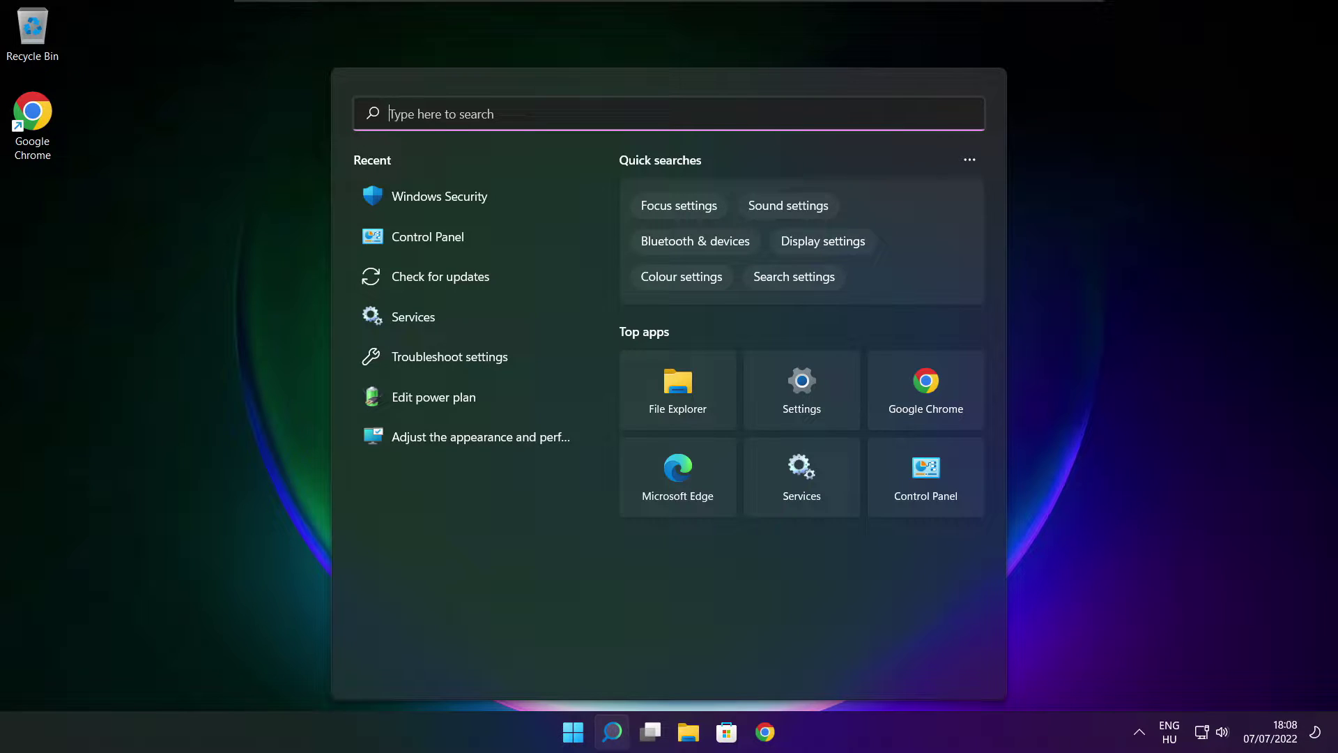
text(device)
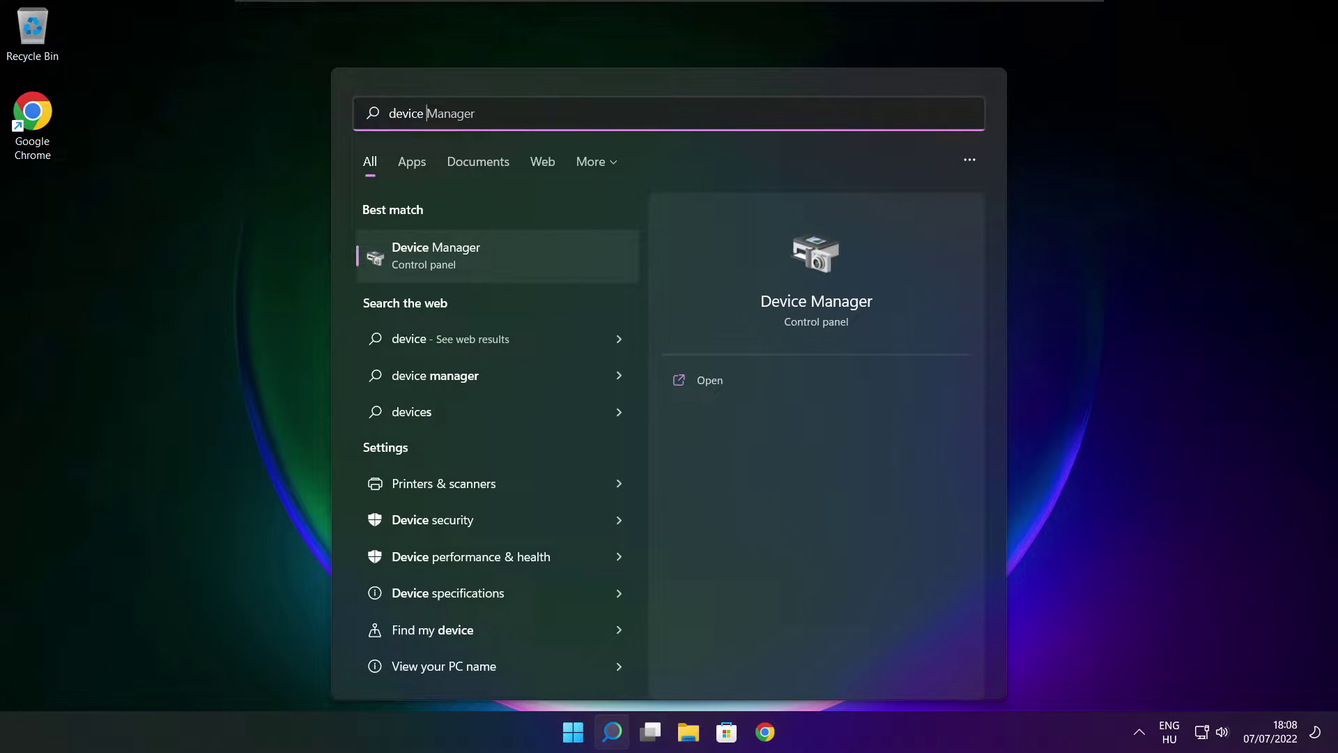
text( manag)
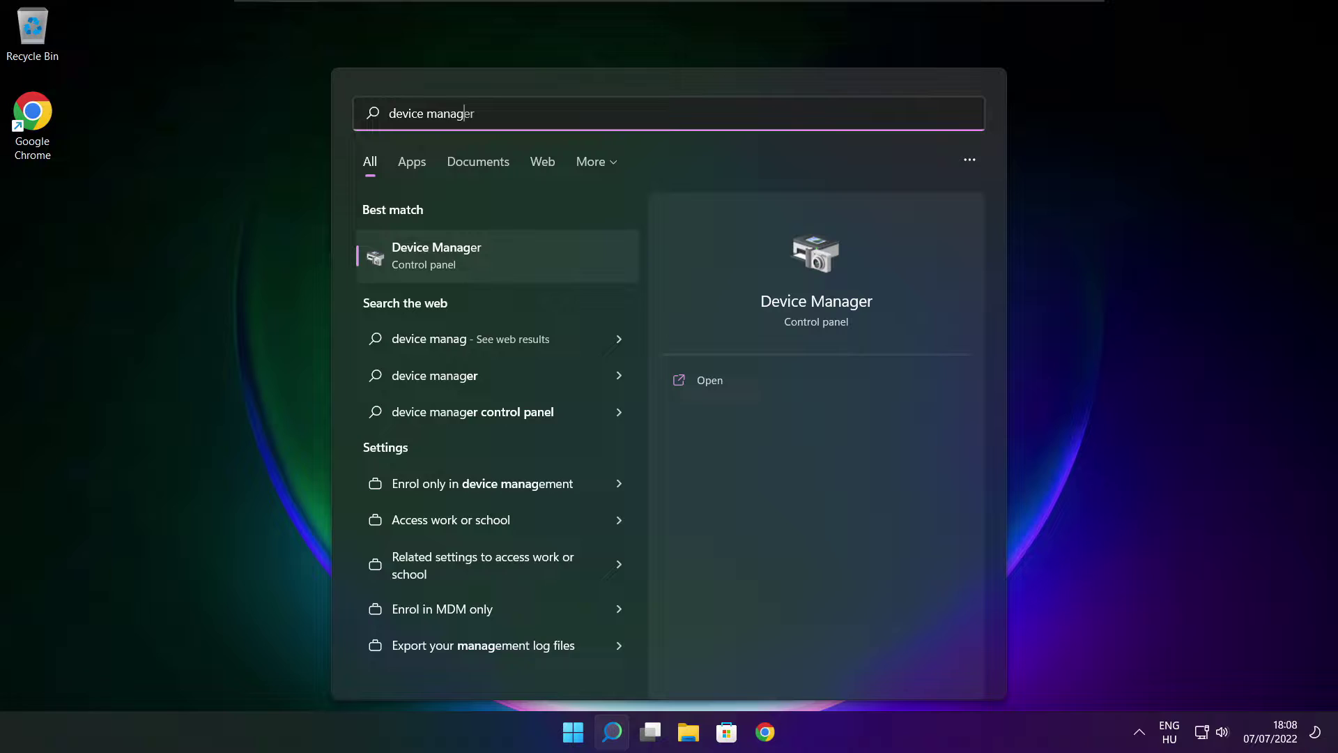
text(er)
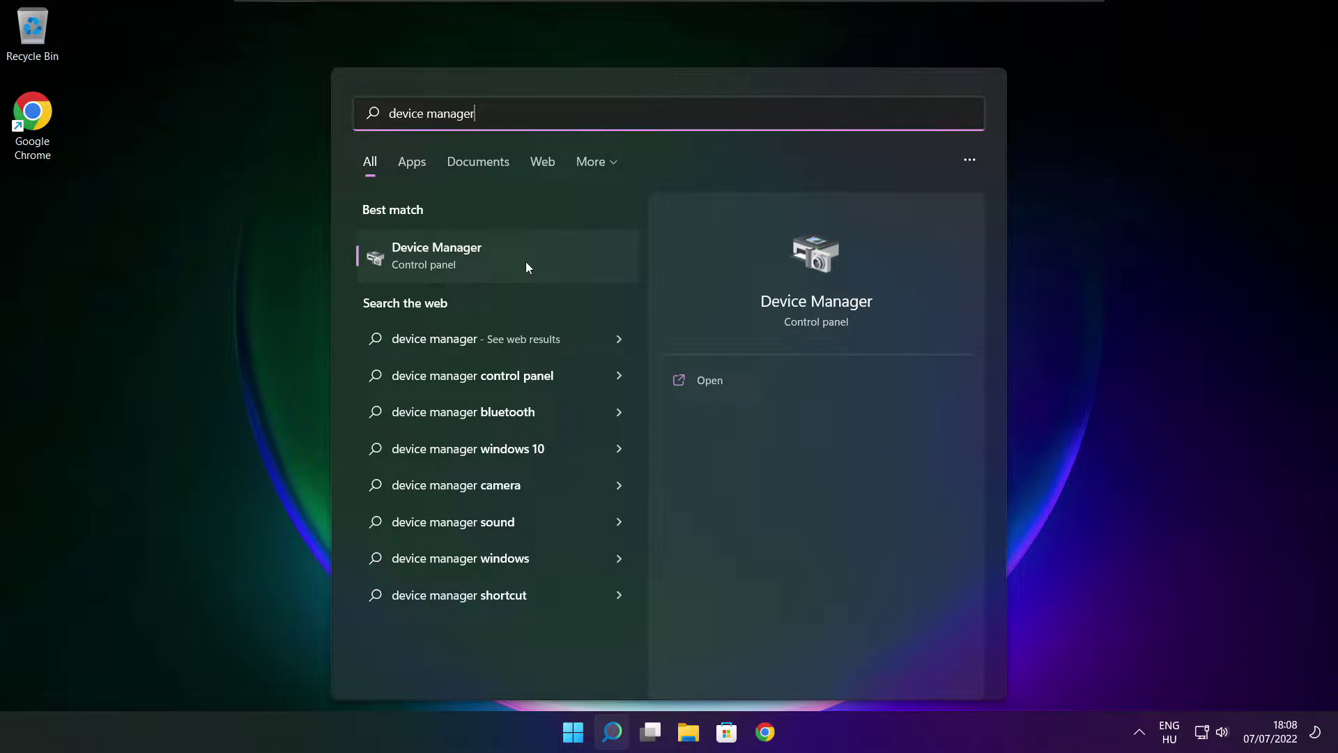
click(549, 263)
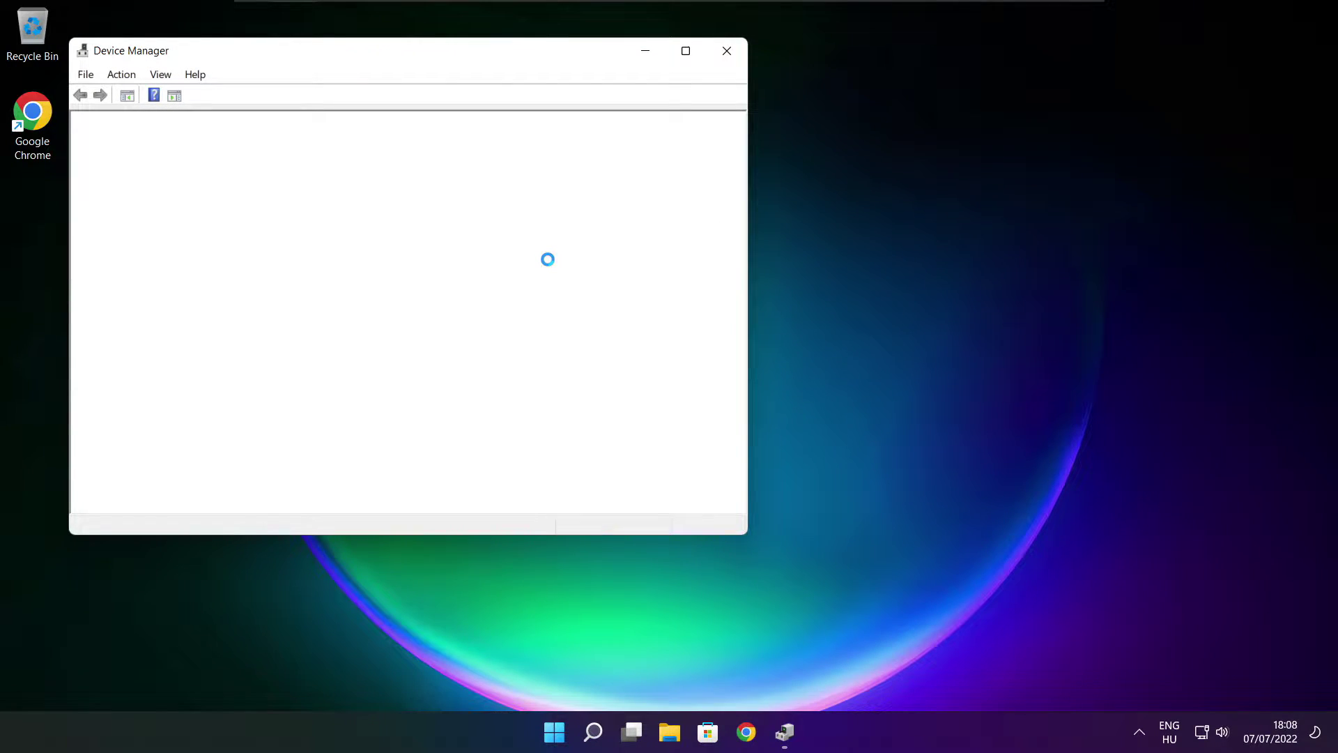
- Run an automatic driver search for the VMware SVGA 3D display adaptor; the best driver is already installed
click(686, 51)
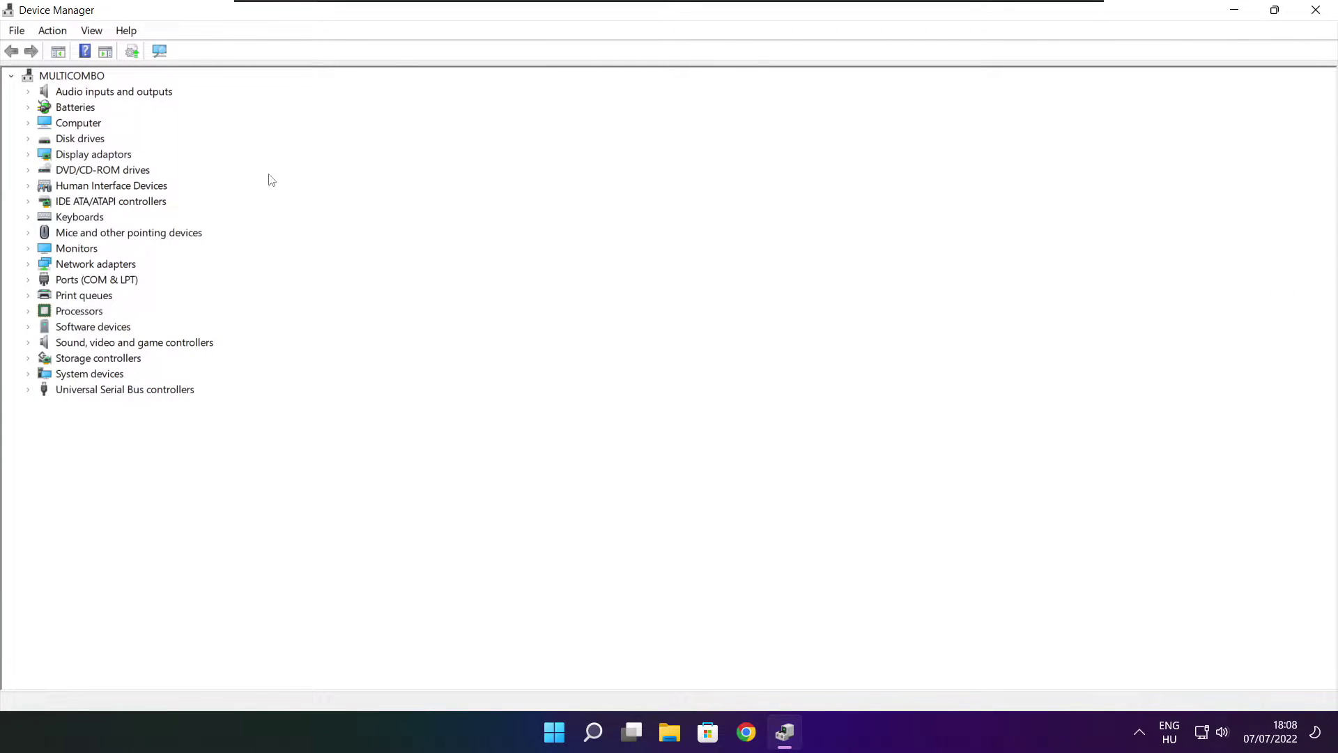
click(39, 156)
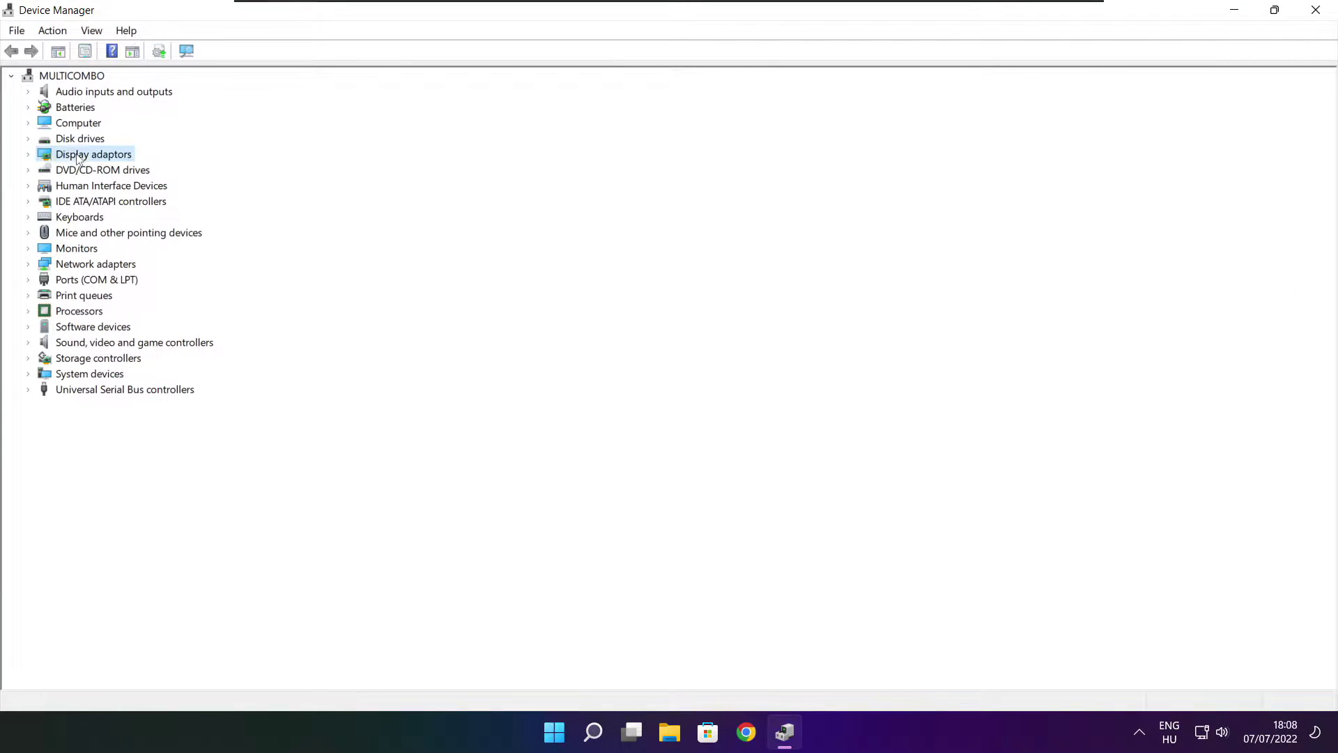
click(28, 155)
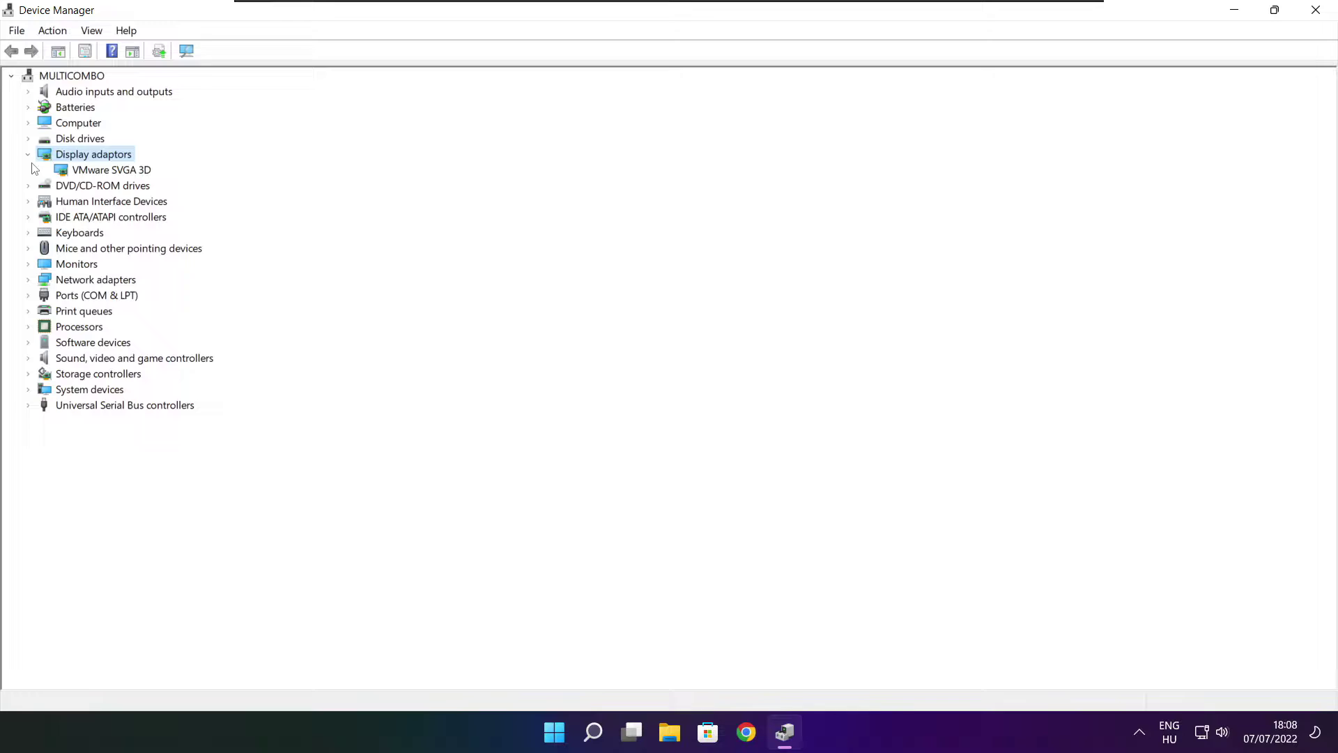
click(130, 172)
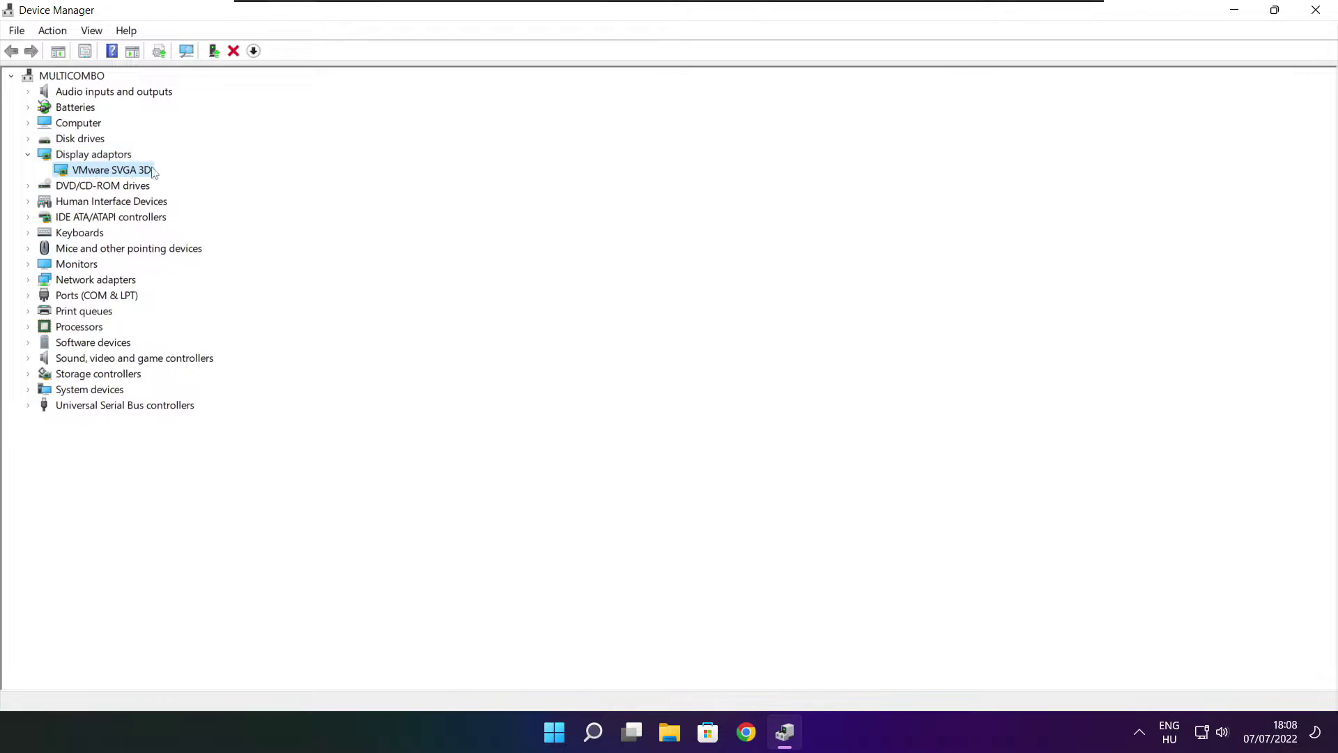
right_click(95, 172)
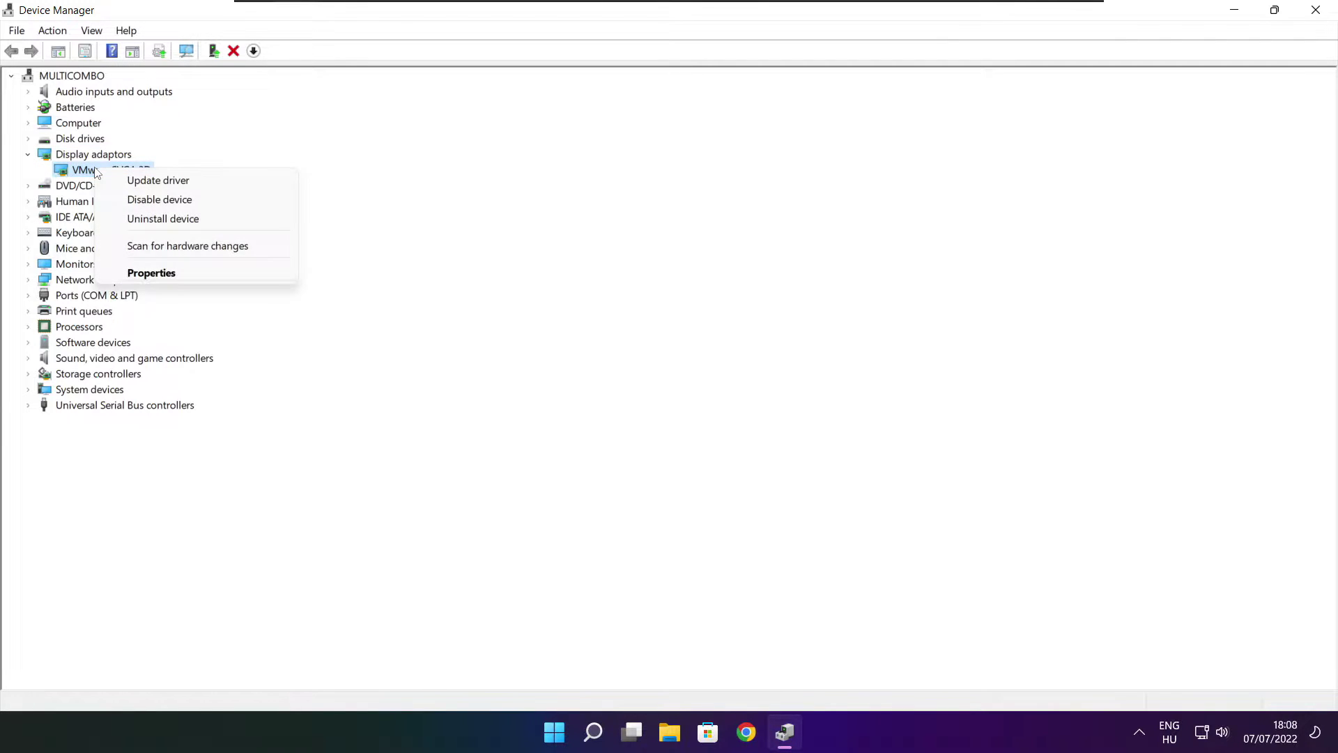
click(193, 183)
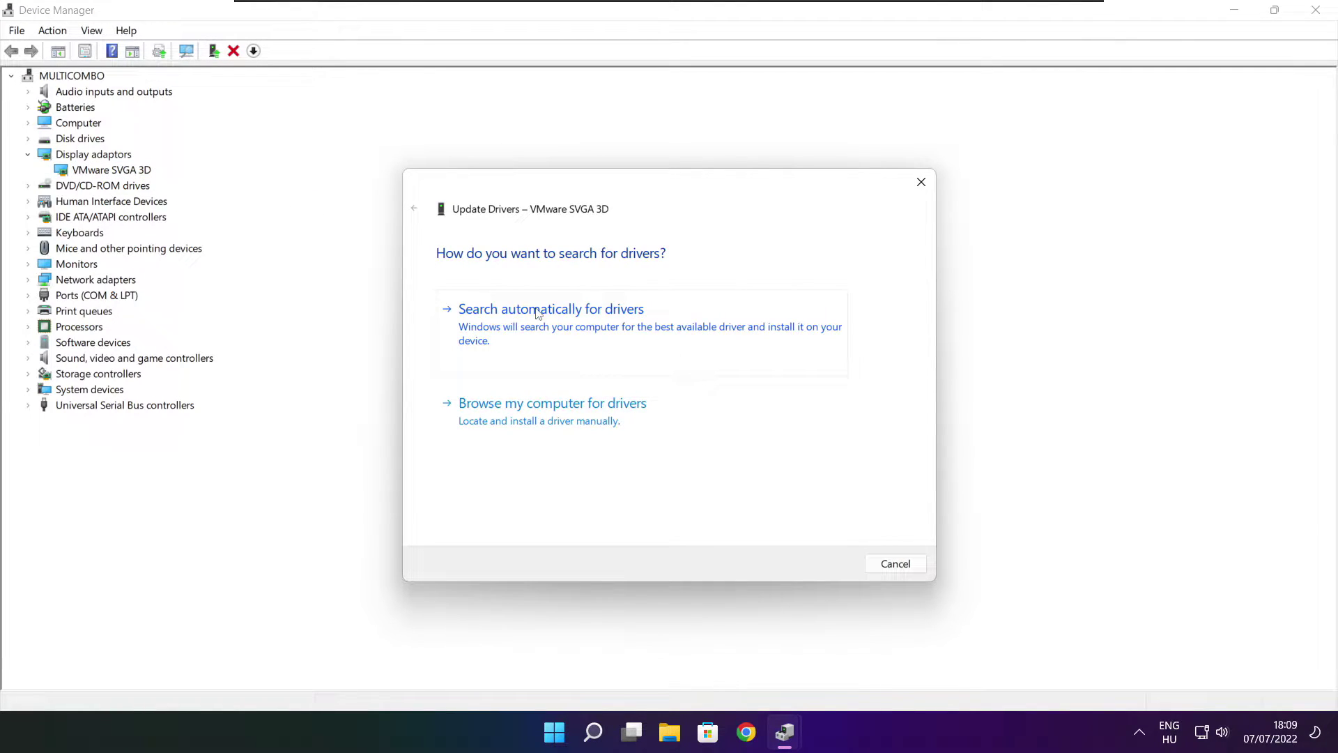
click(616, 337)
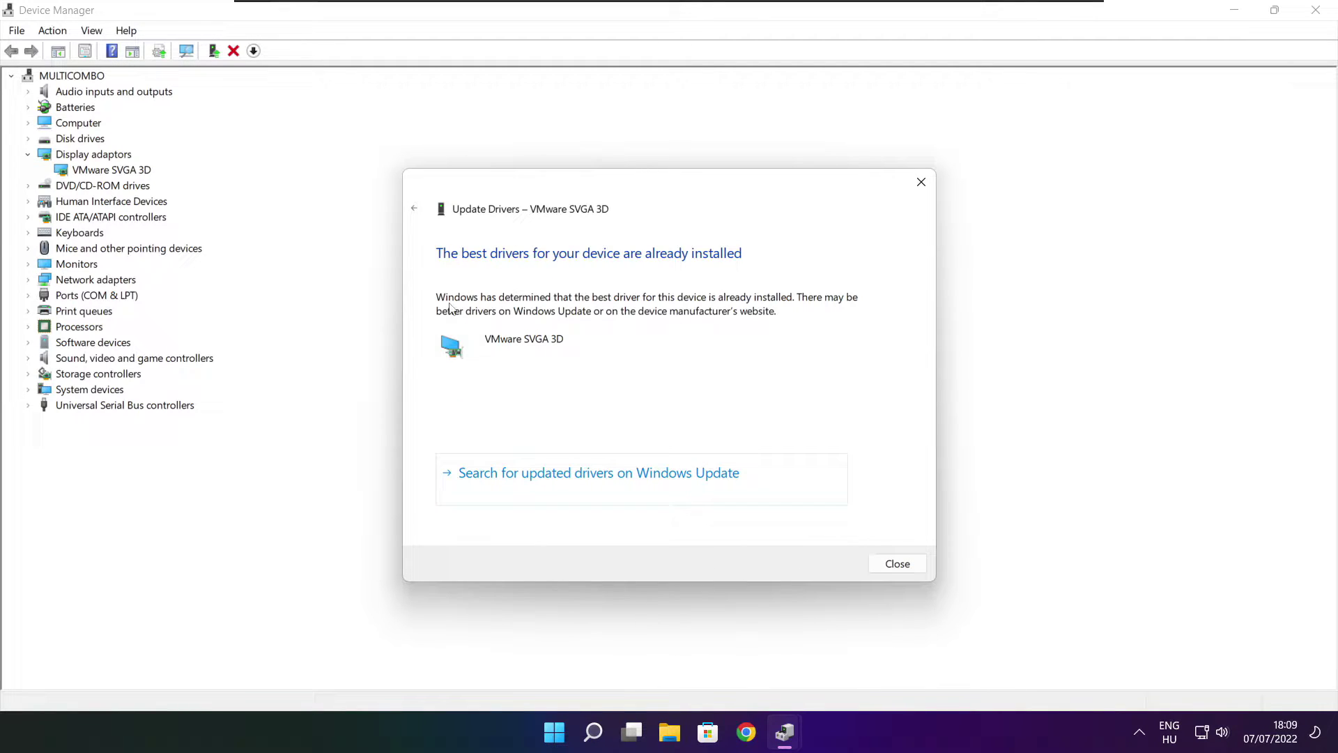
click(897, 565)
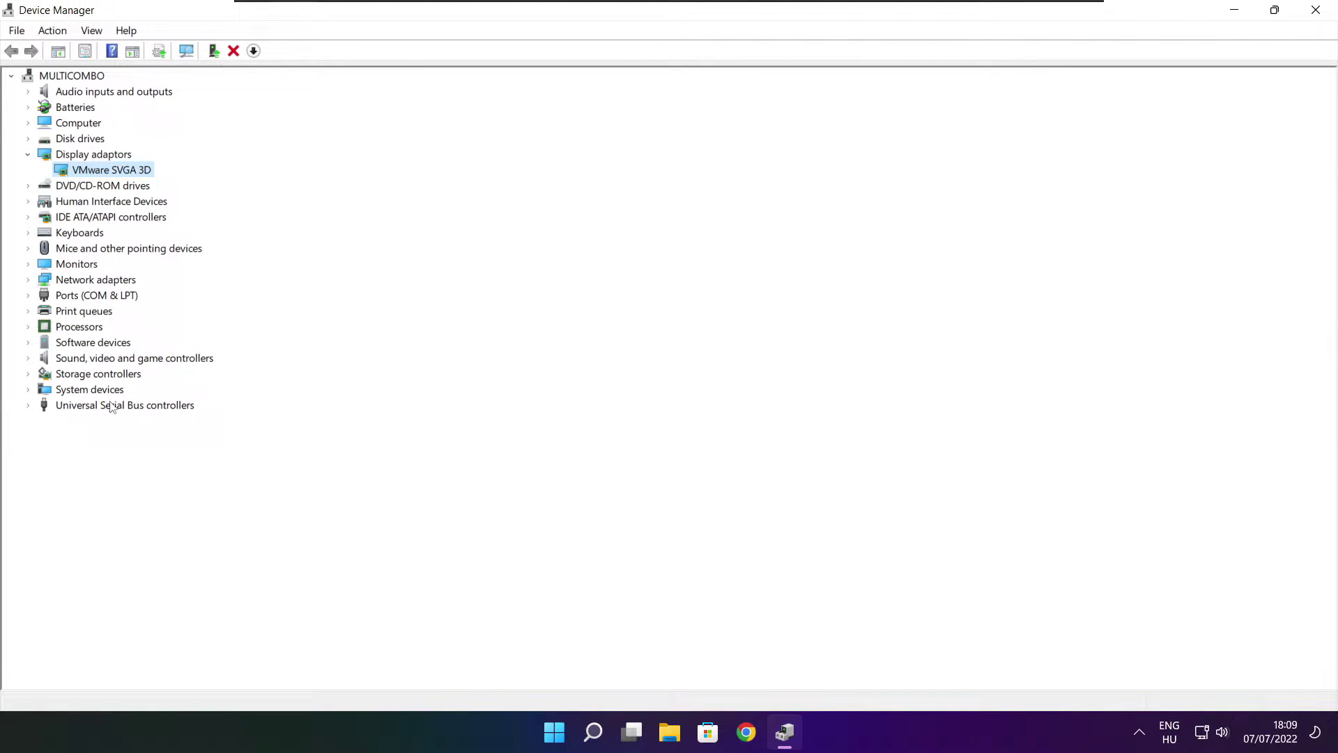
- Run an automatic driver search for the High Definition Audio Device under Sound, video and game controllers
click(45, 363)
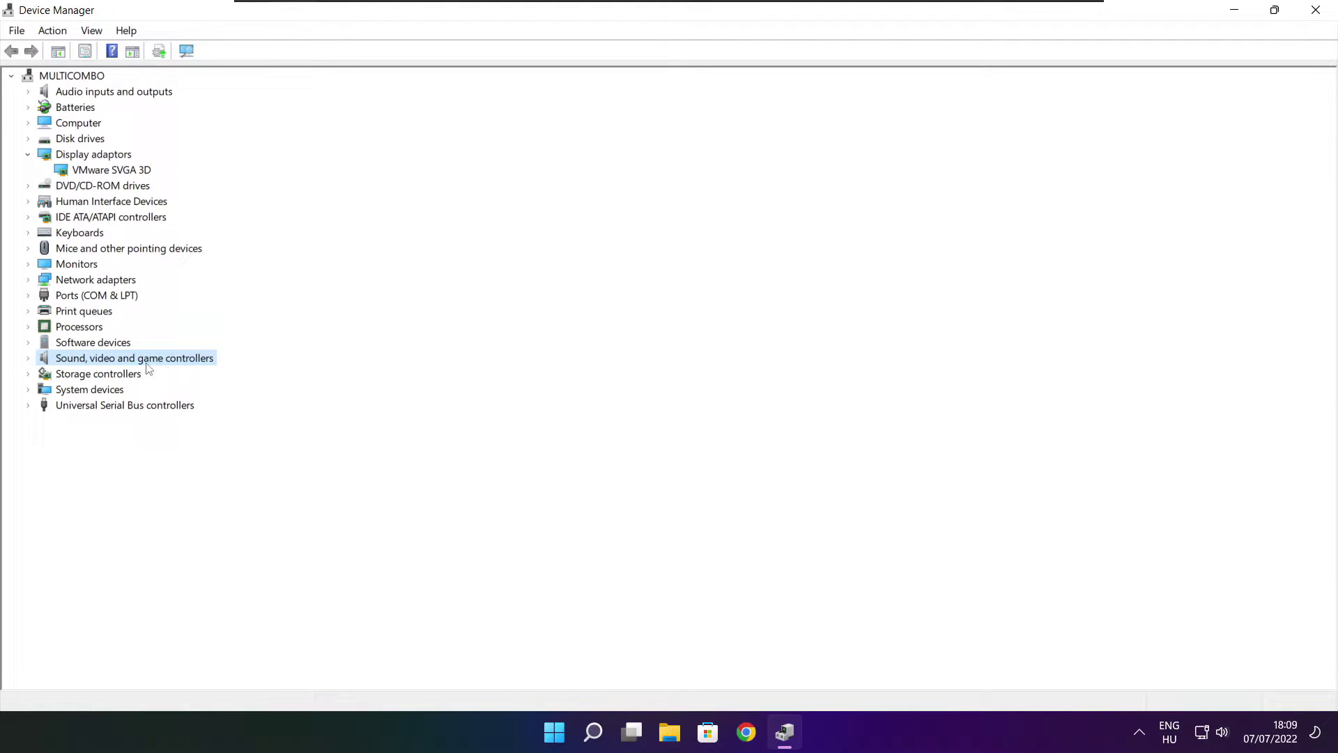
click(28, 359)
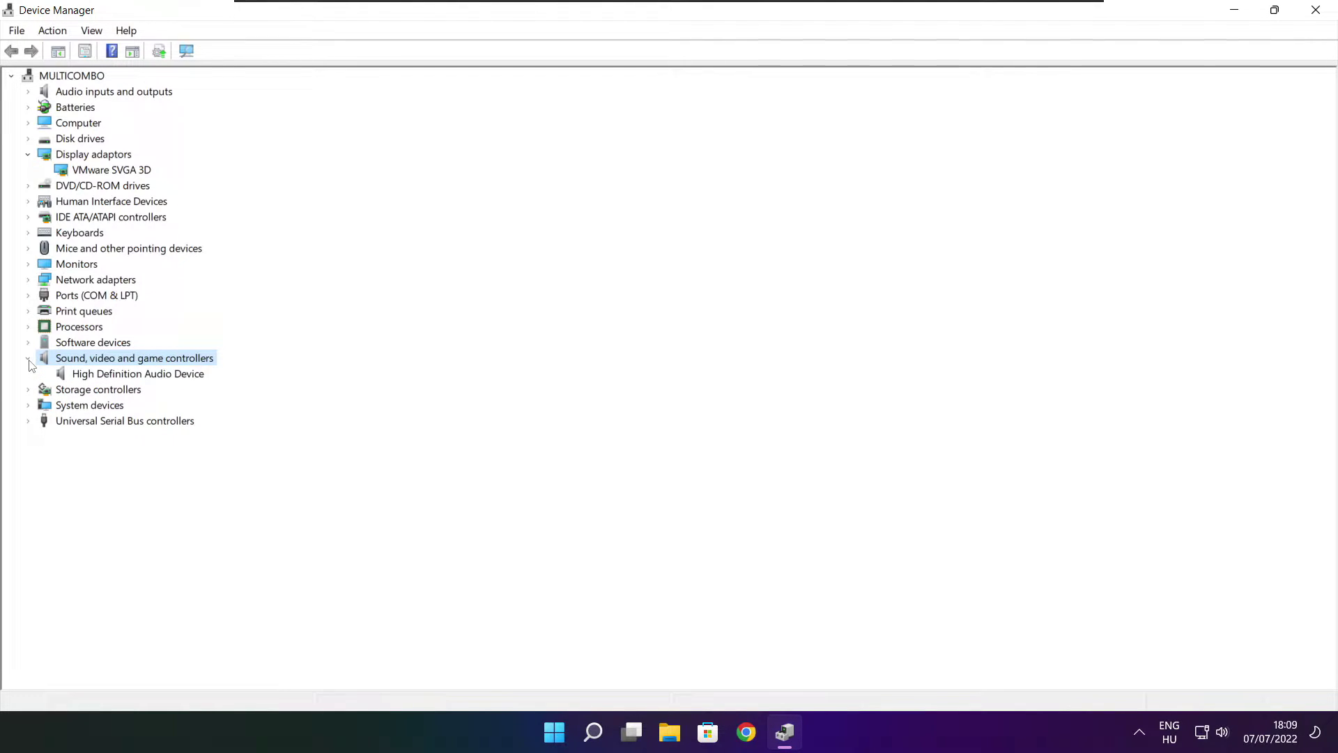
click(128, 377)
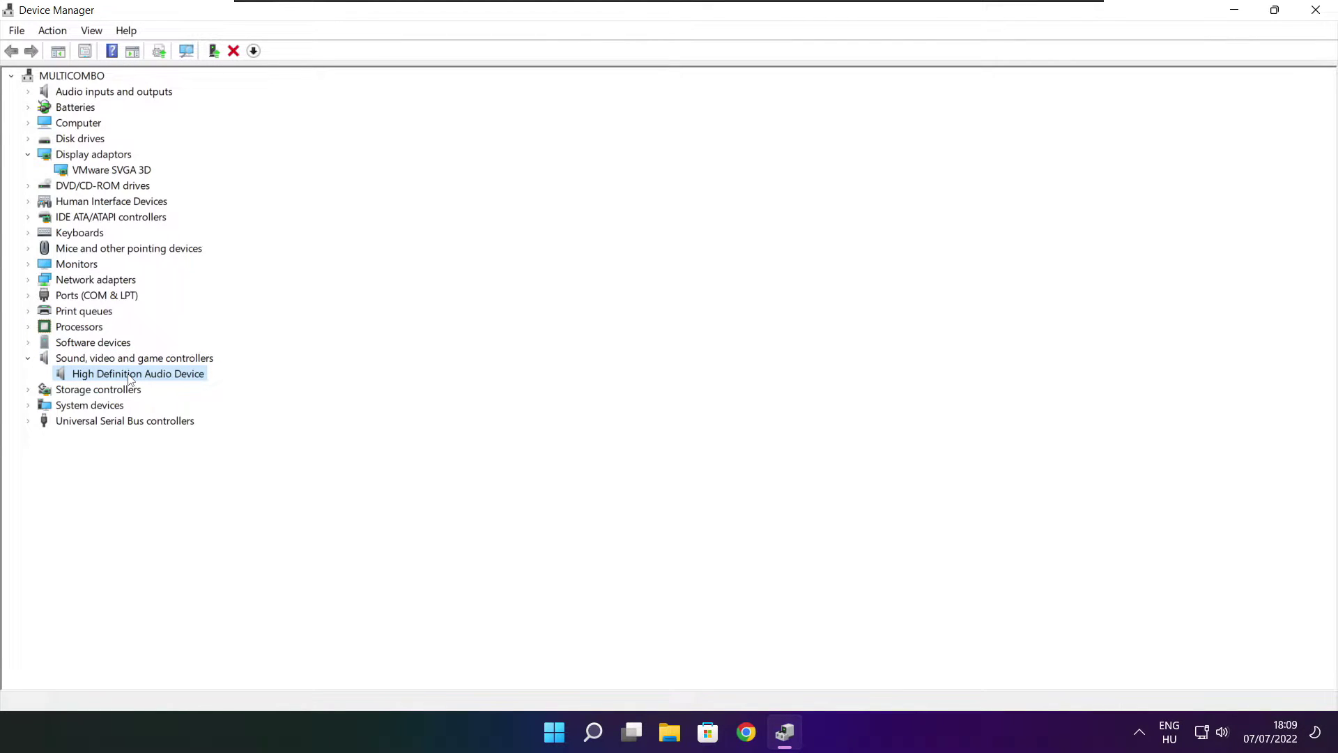
right_click(129, 378)
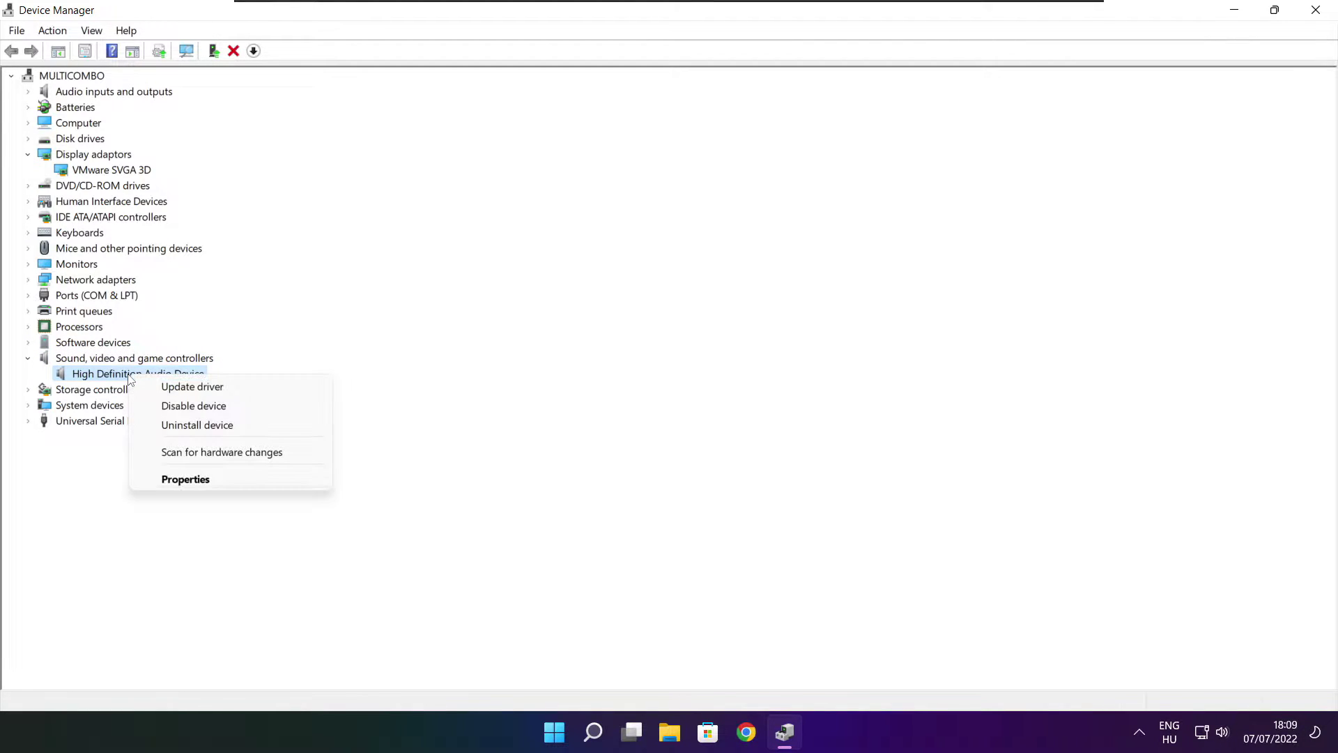
click(261, 394)
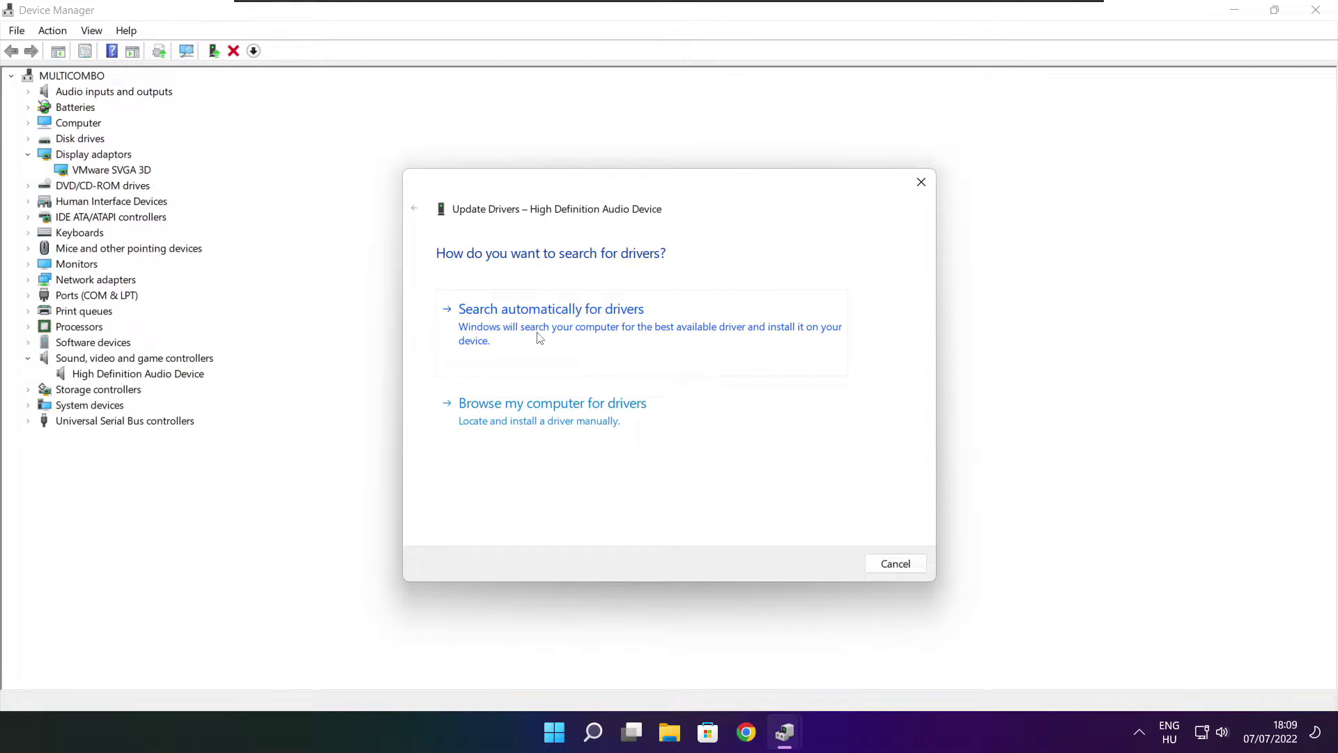
click(582, 332)
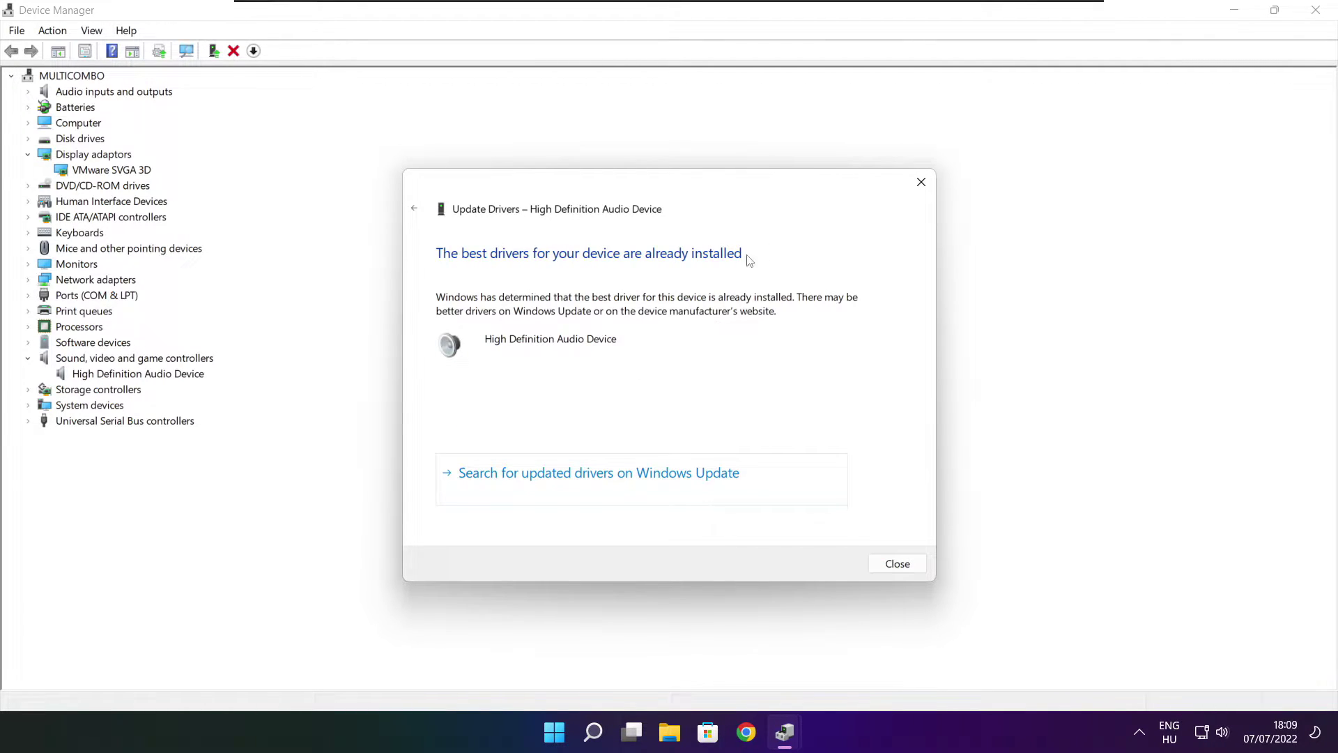
click(898, 564)
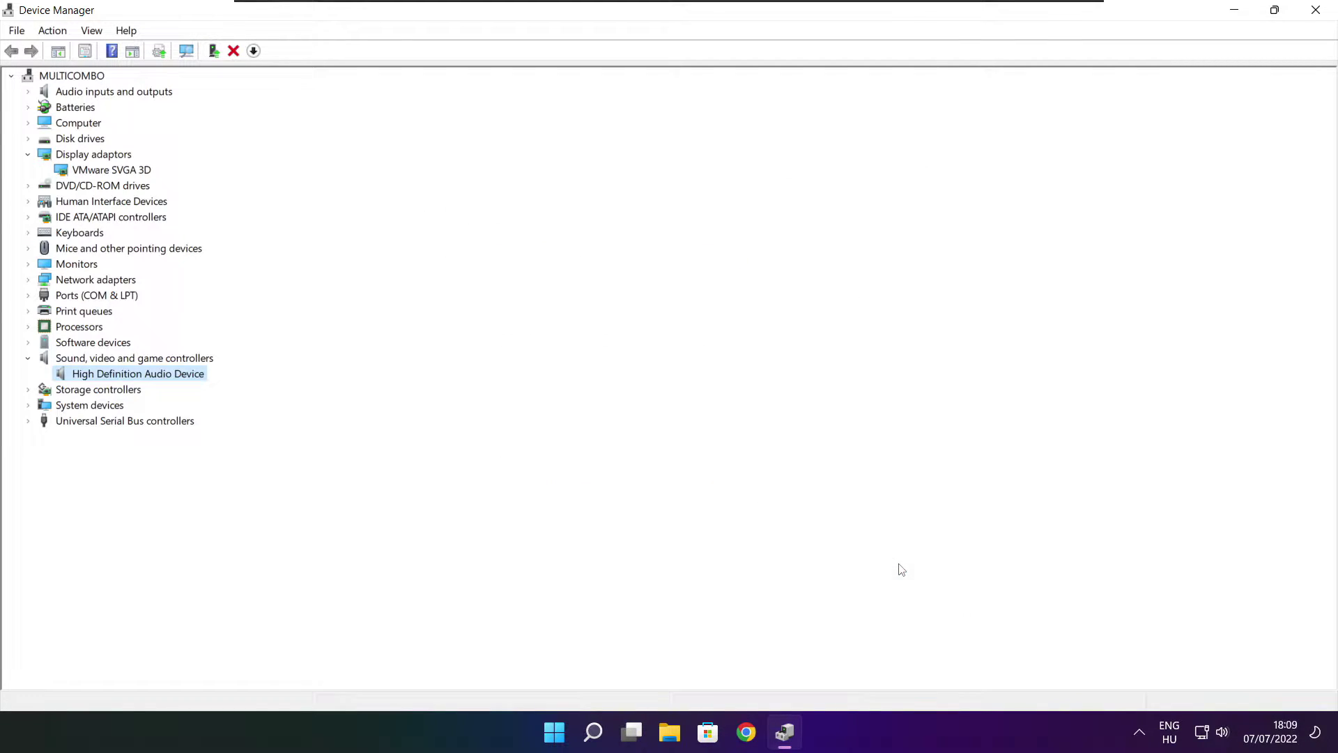
- Close Device Manager and search Windows for 'edit power plan'
click(1318, 10)
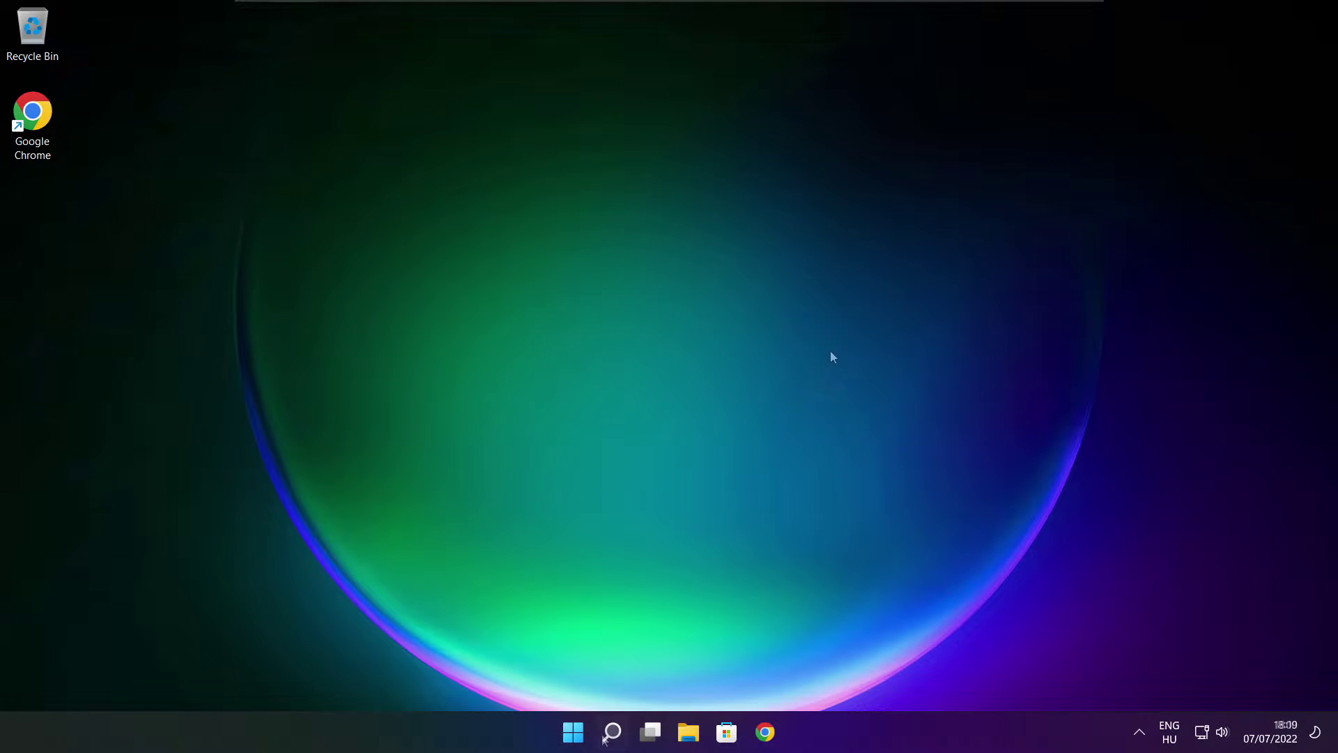
click(614, 738)
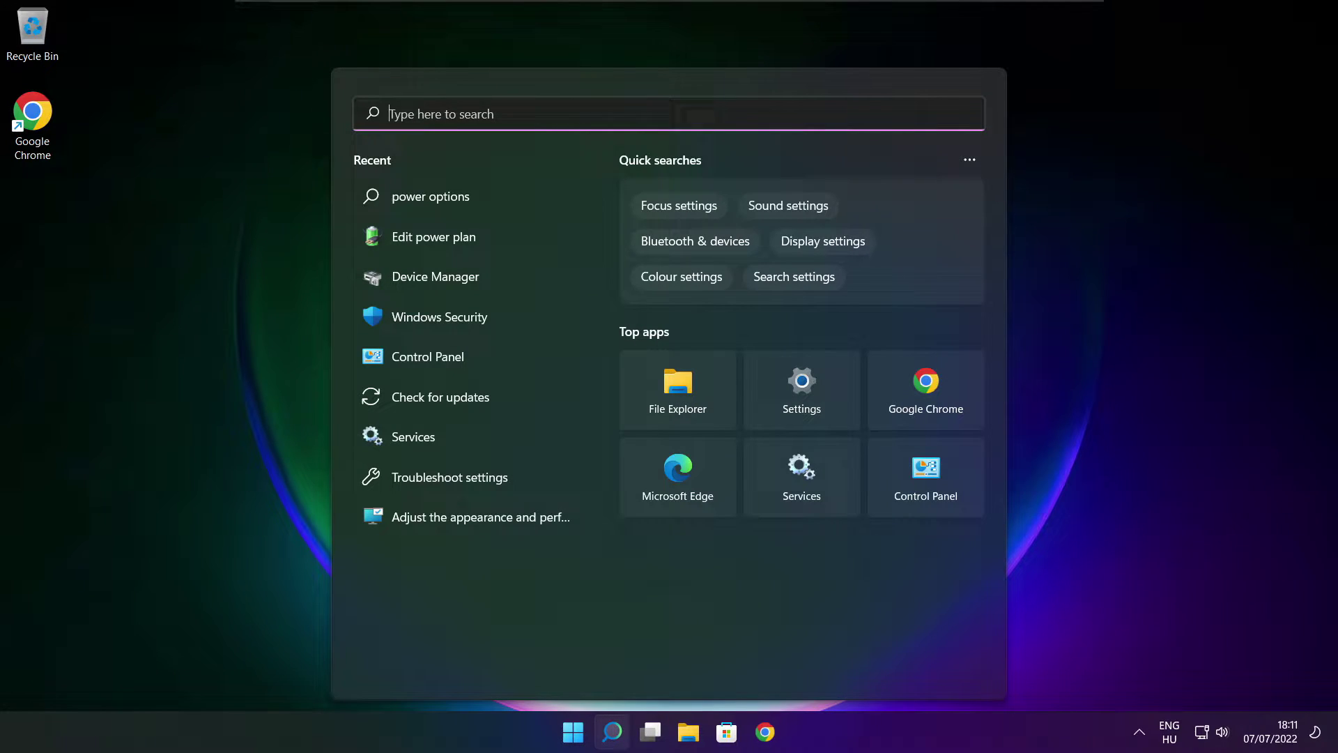
text(edit p)
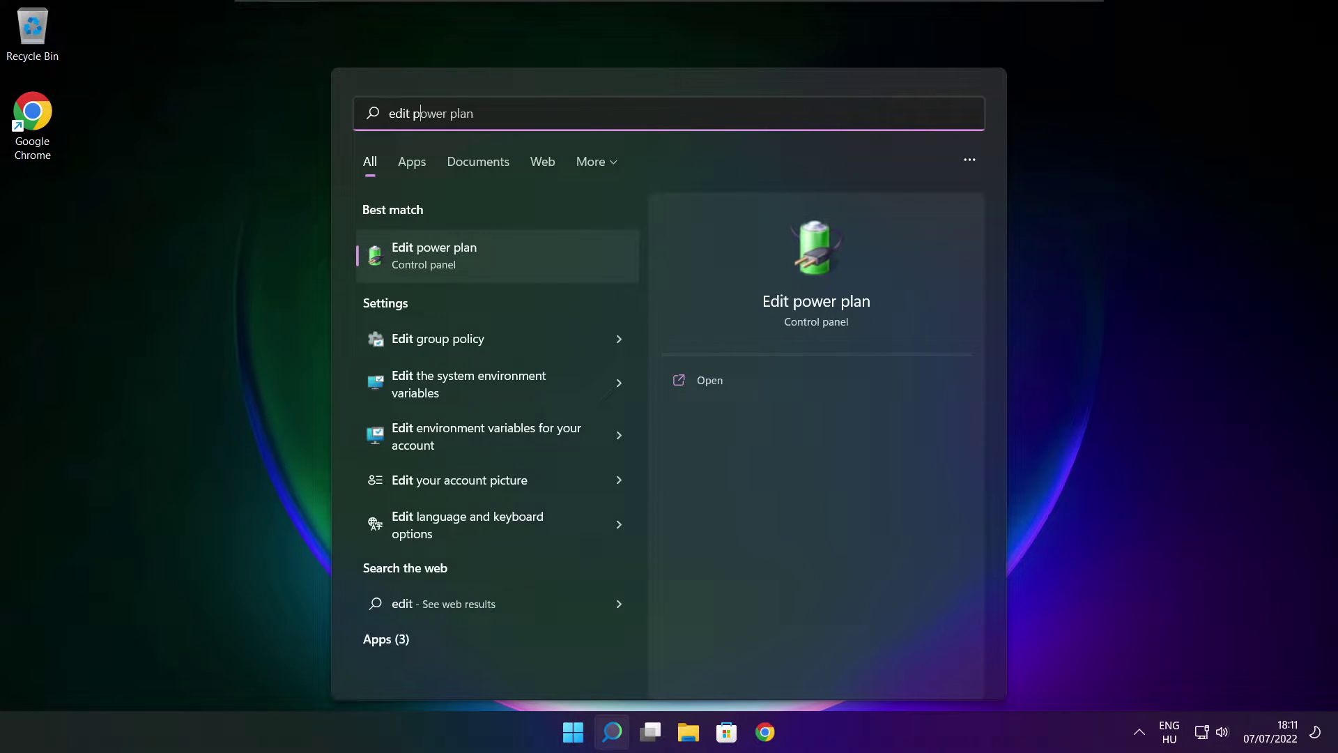
text(ower plan)
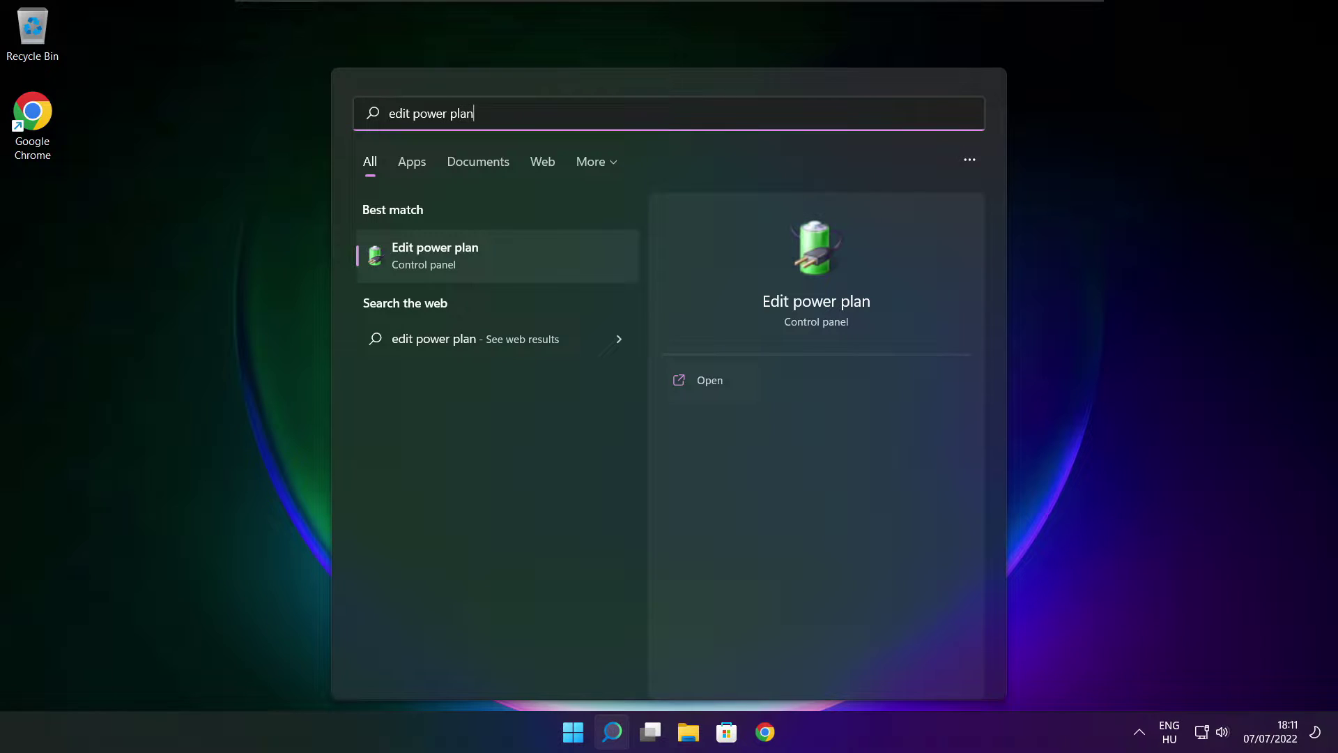
- Make High performance the active power plan instead of Balanced, then close Power Options
click(526, 261)
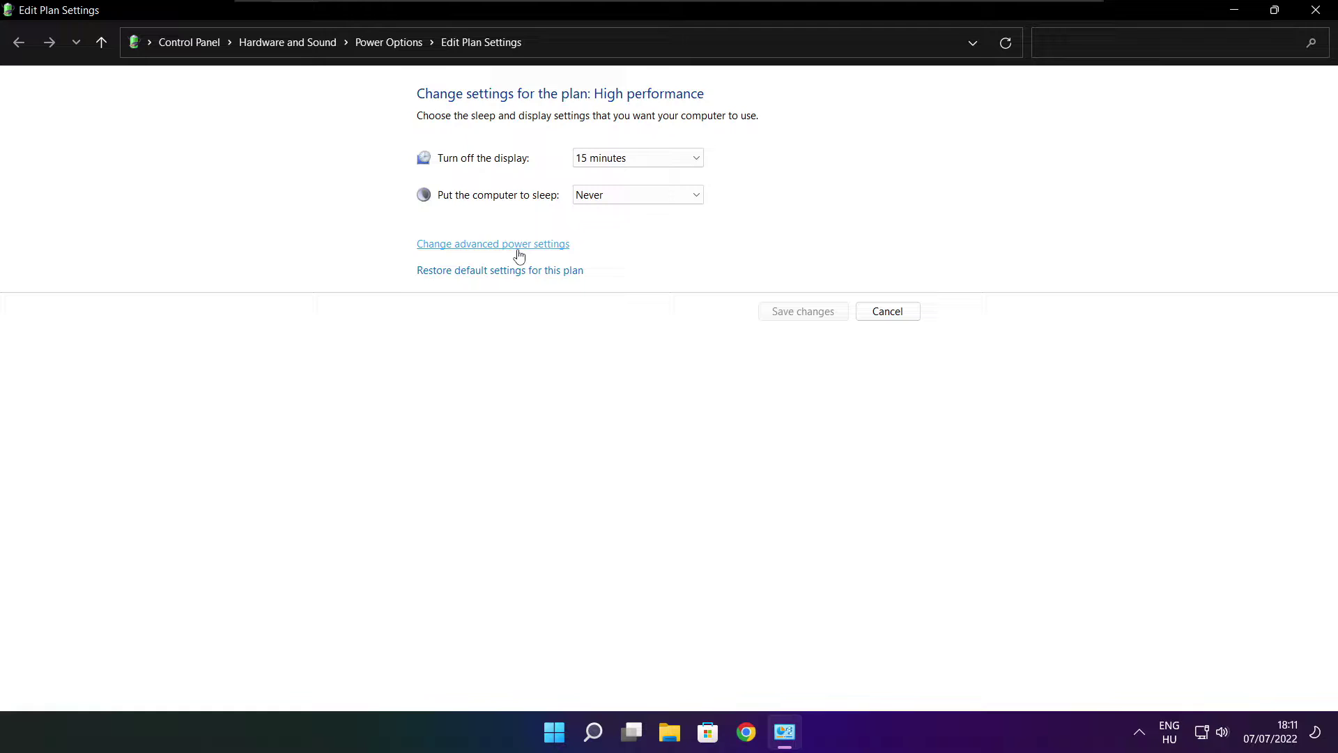
click(397, 50)
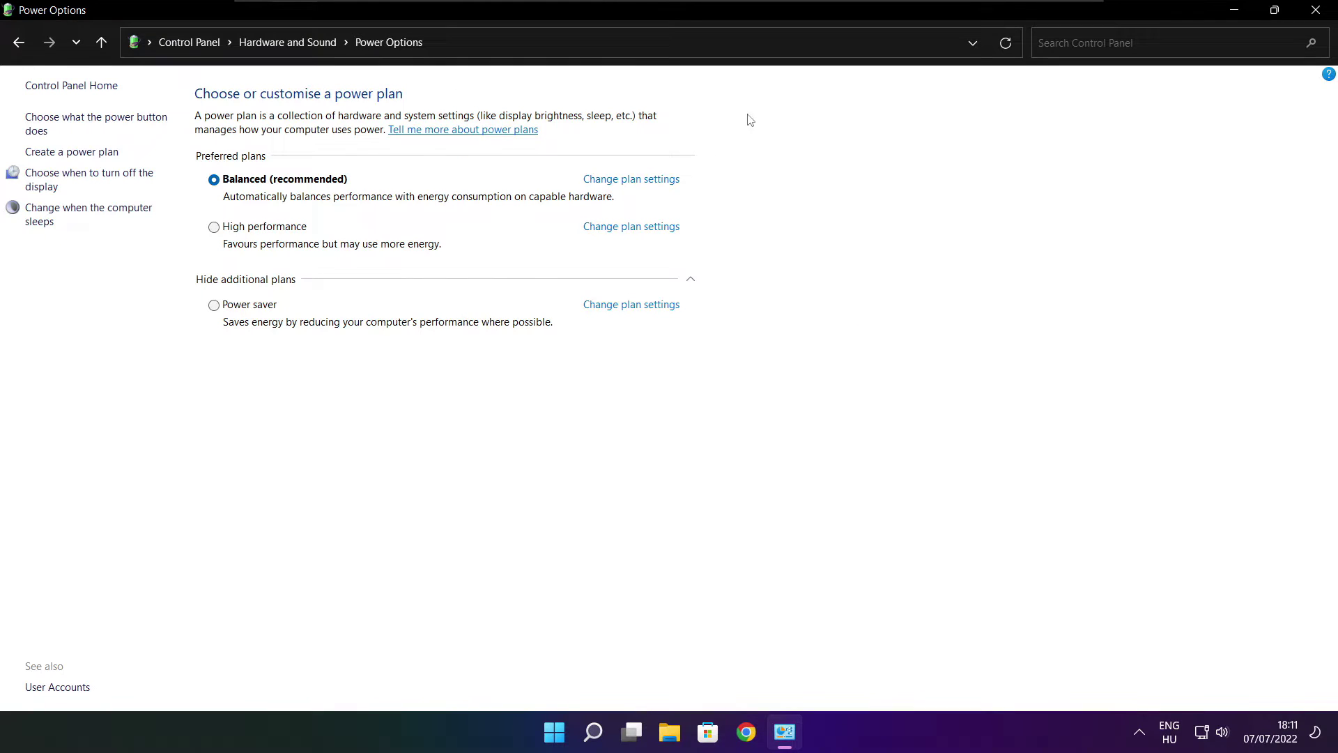
click(279, 237)
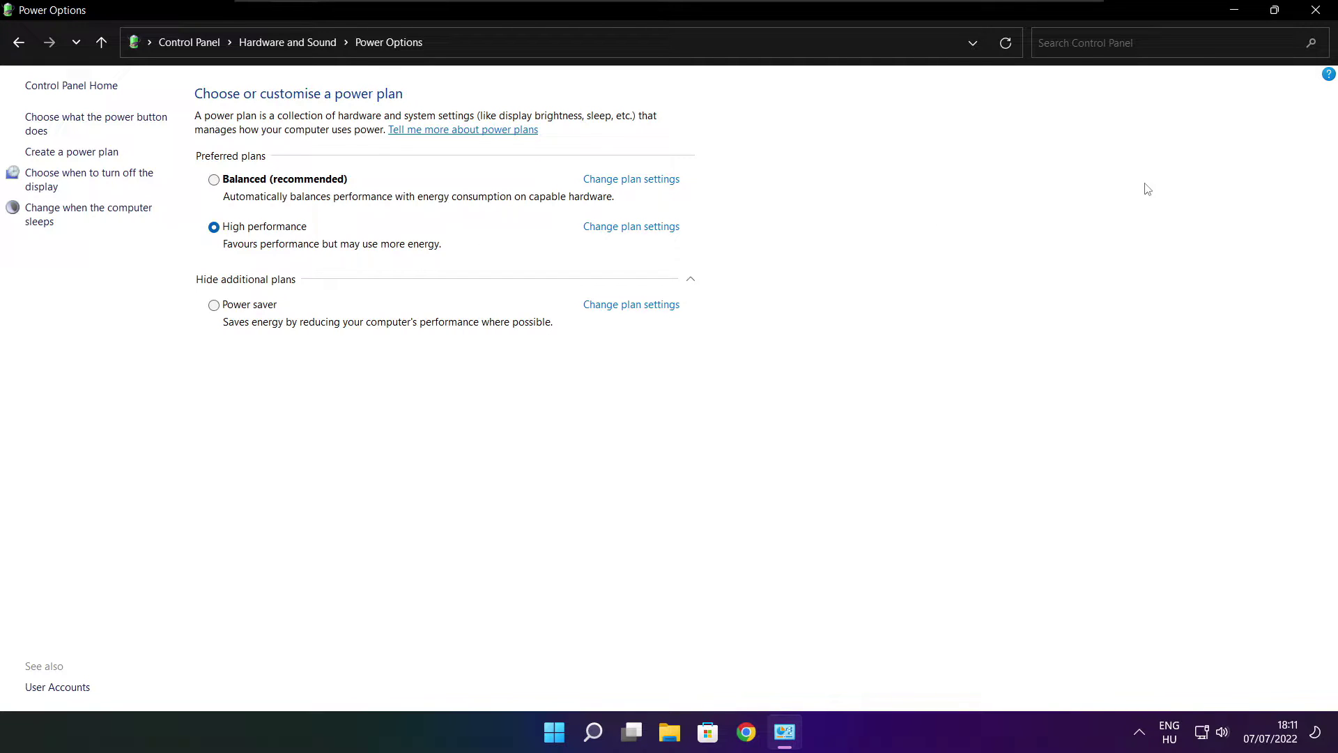
click(1320, 10)
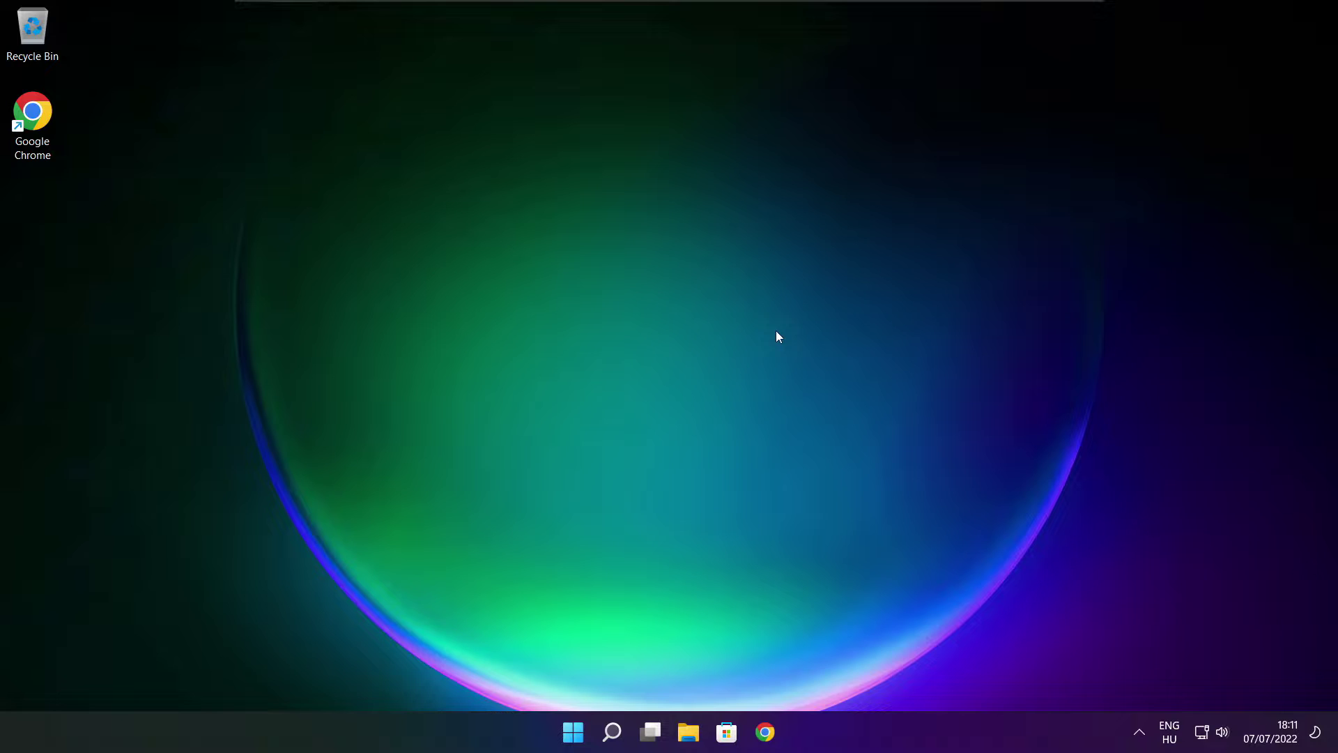
- Search 'game mode' and open the Game Mode settings page, which shows On
click(613, 734)
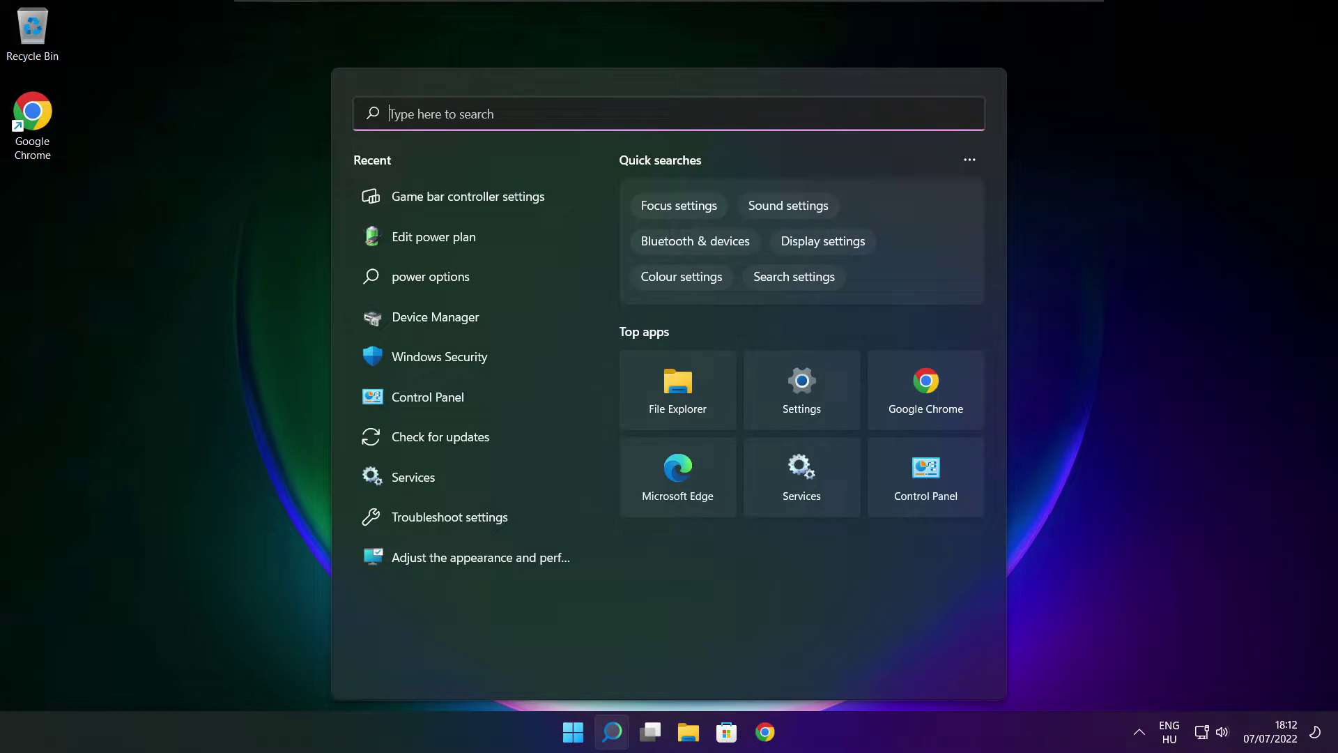
text(ga)
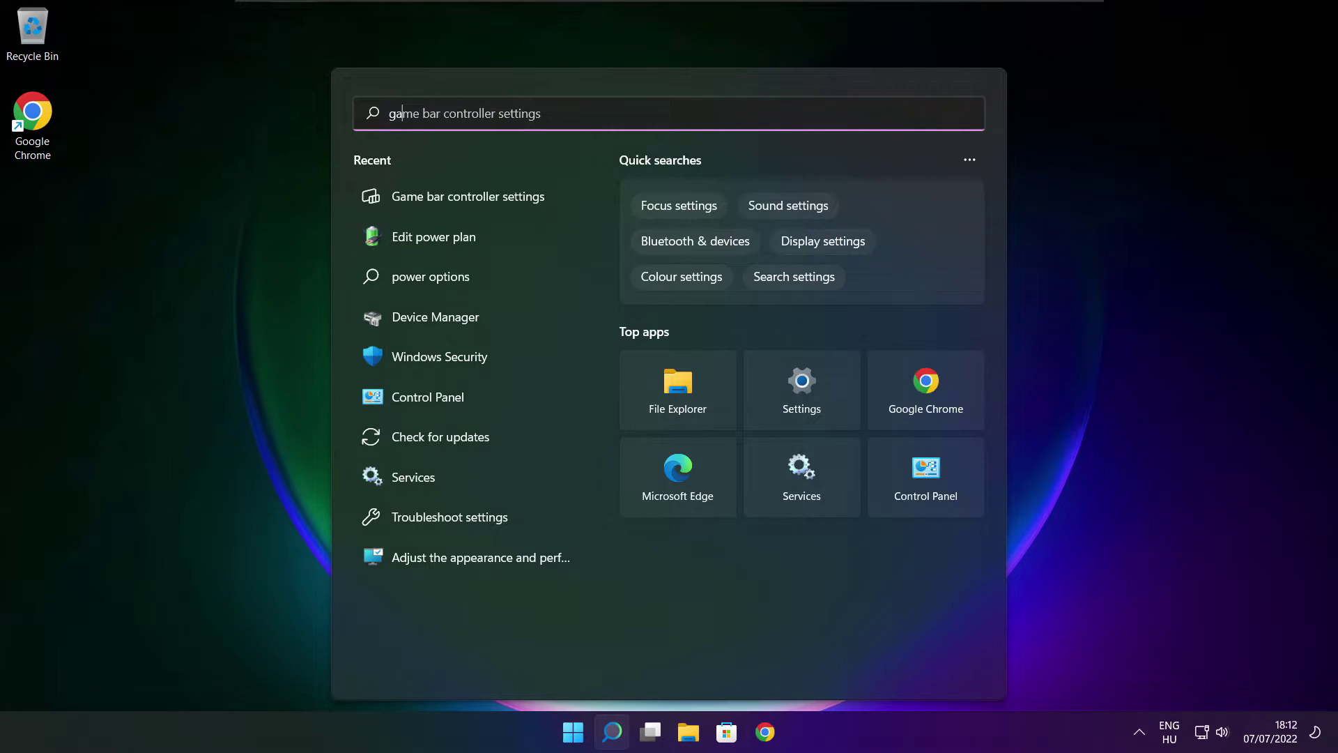
text(me mode)
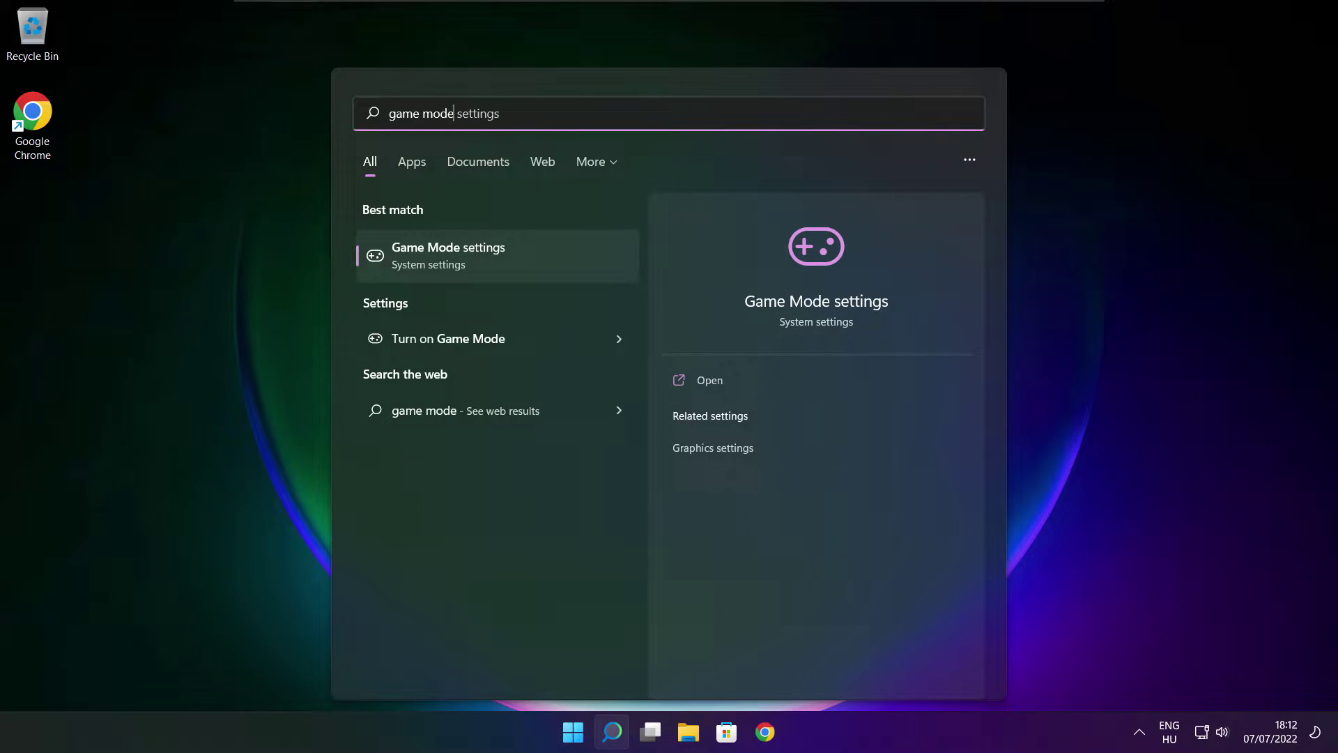
click(530, 255)
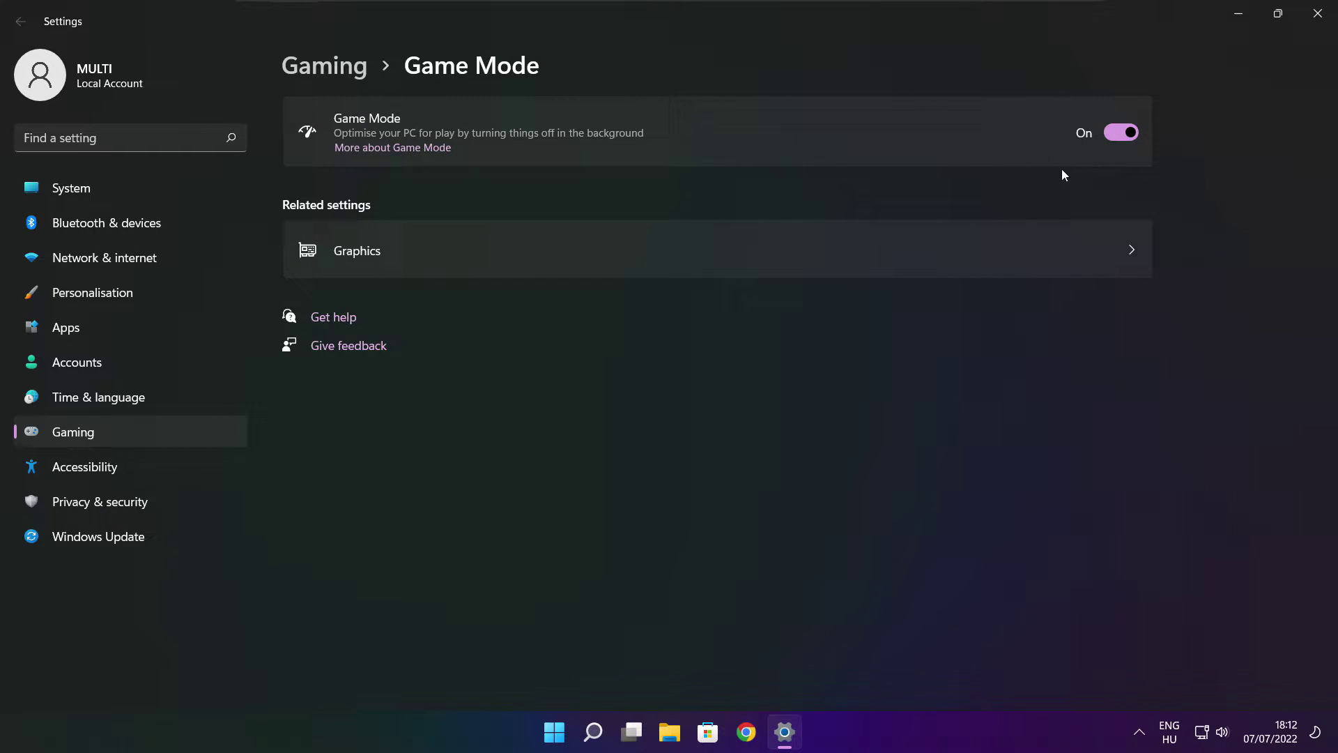
- Check that the Xbox Game Bar controller shortcut is Off, then close Settings
click(331, 75)
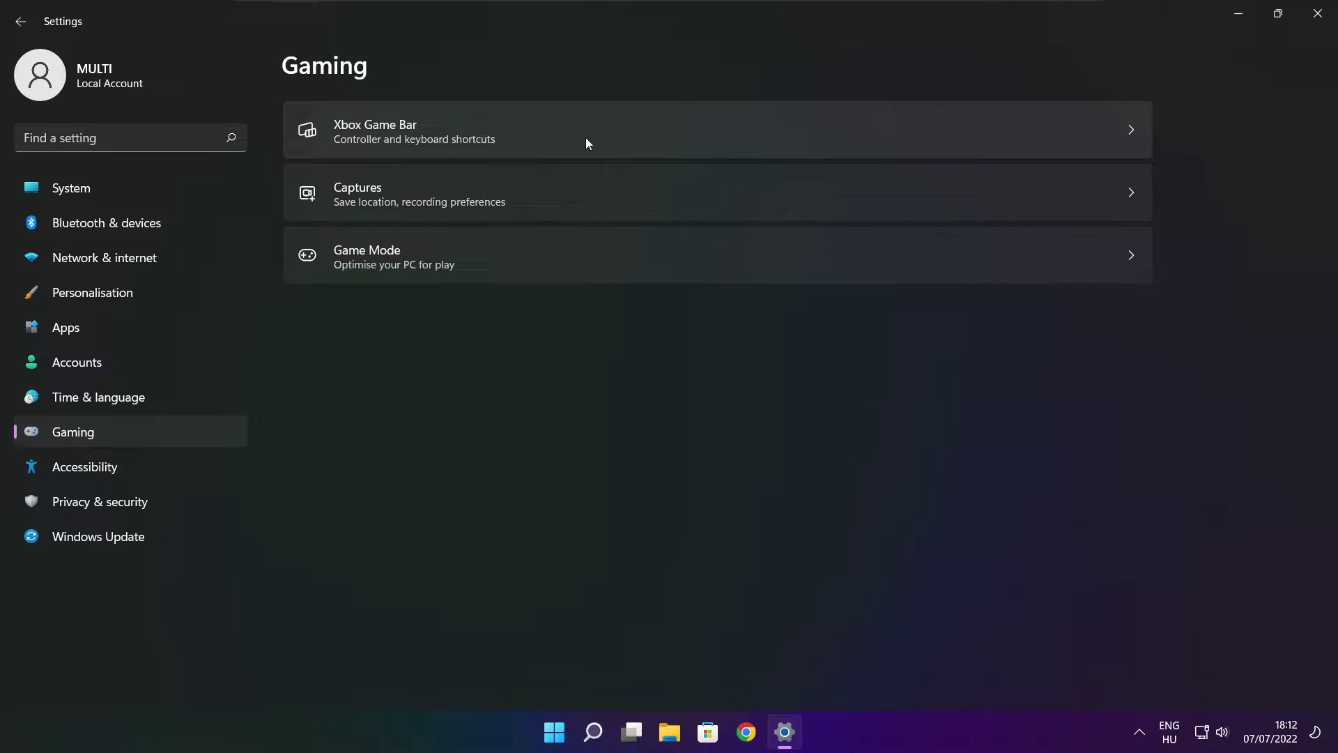
click(545, 143)
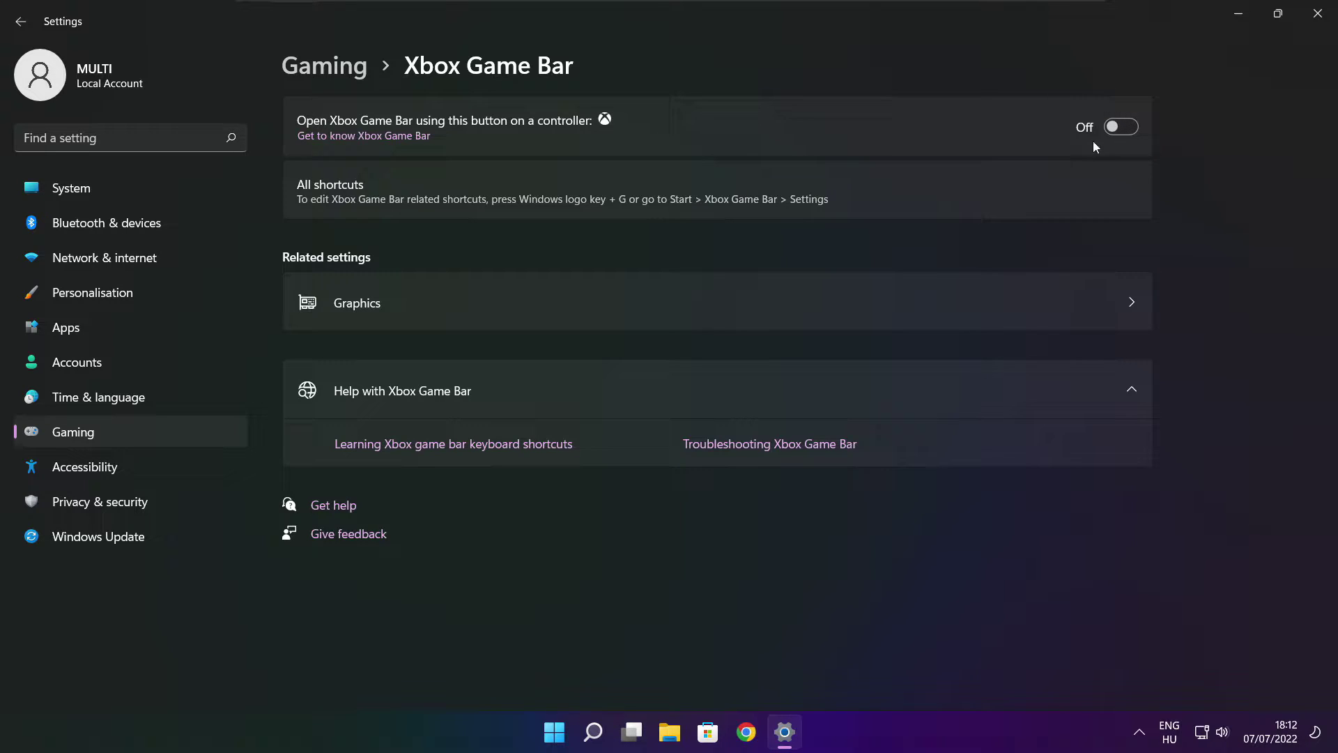
click(1318, 14)
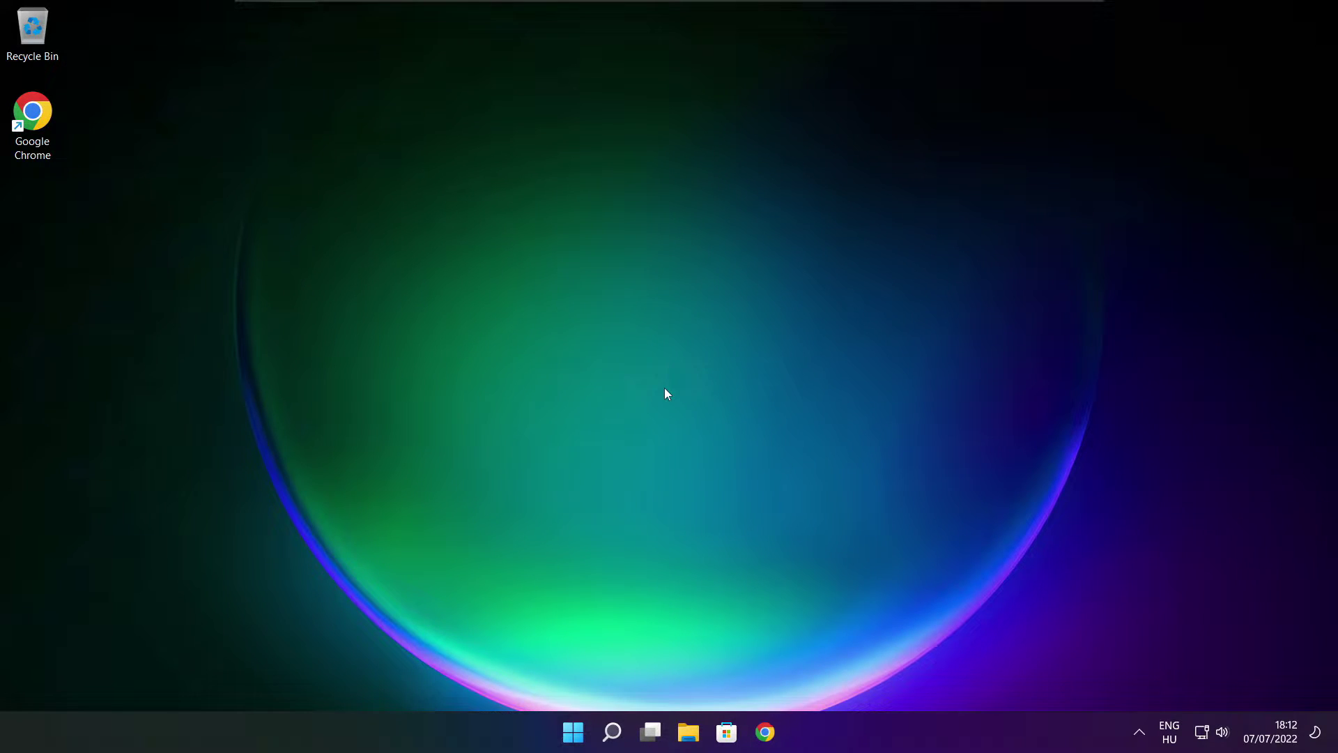
- Launch Task Manager from the Start button's quick link menu
right_click(575, 732)
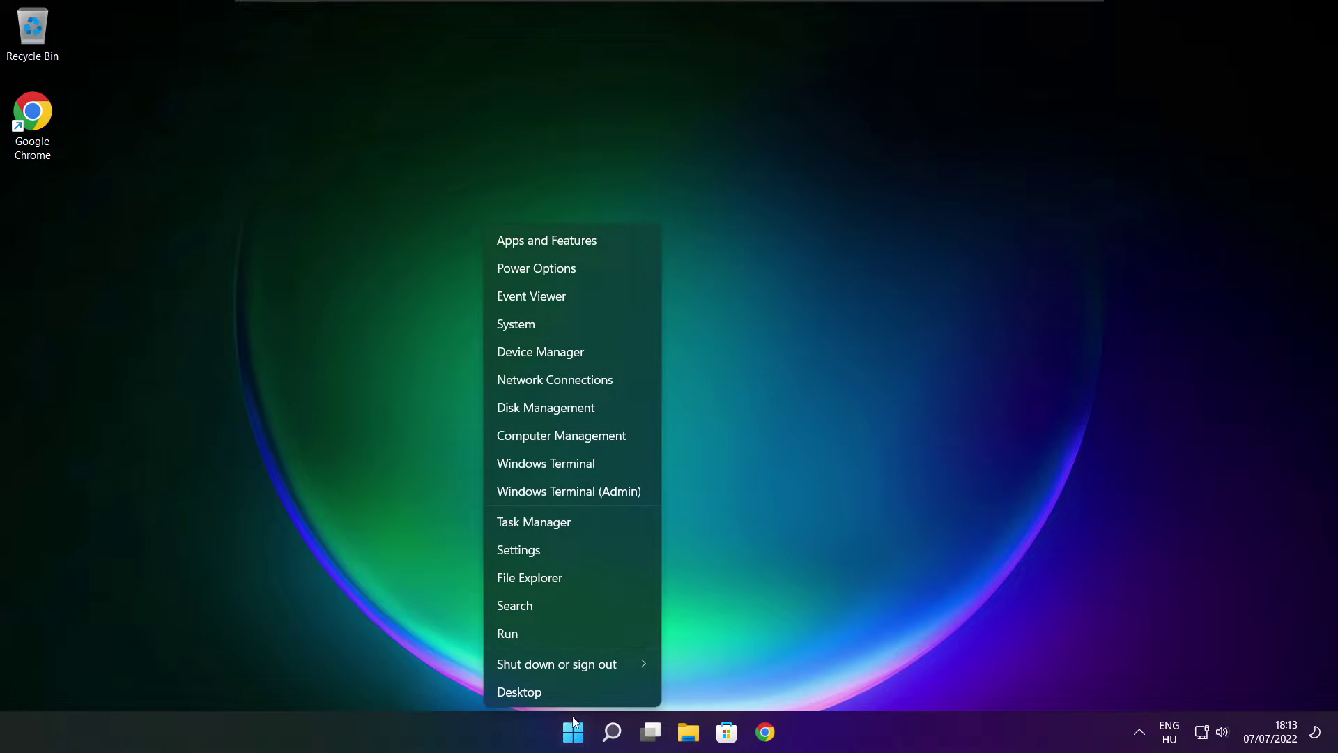
click(577, 523)
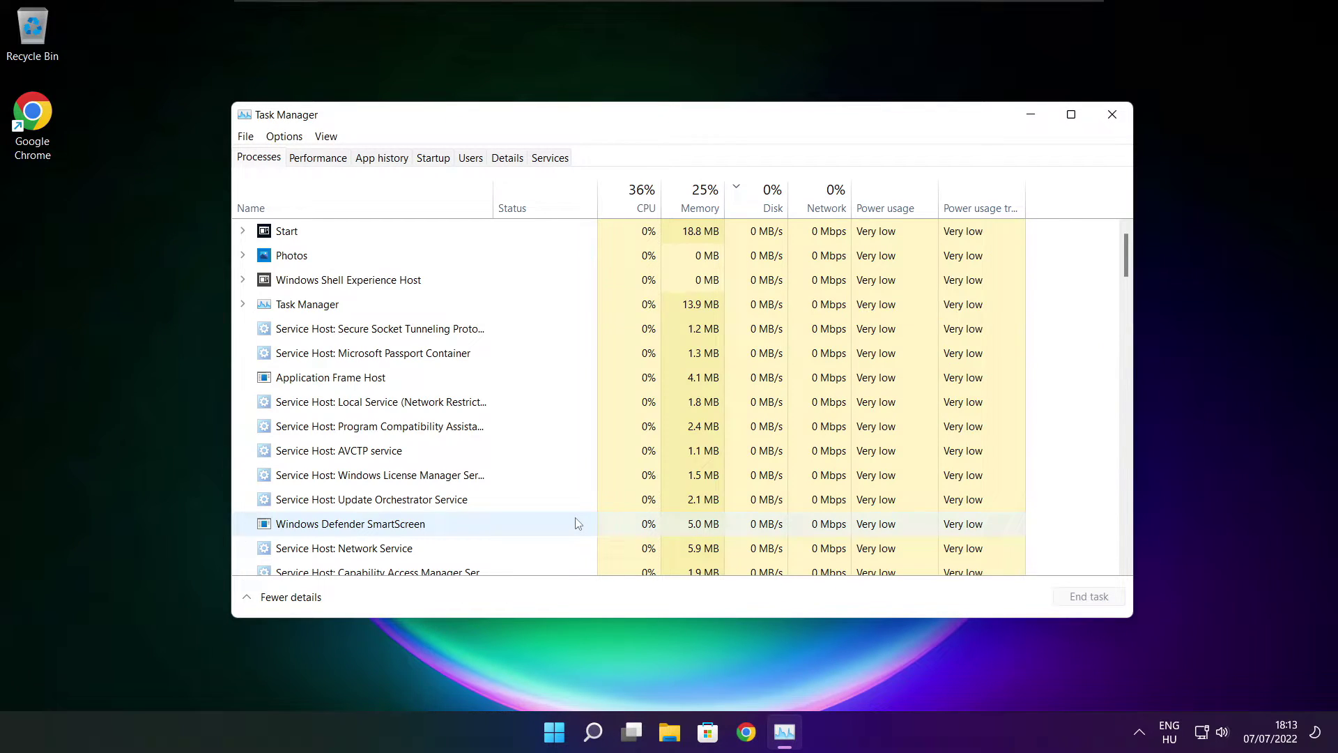
- Disable Cortana, Microsoft Edge, Microsoft Teams and Terminal as startup apps, then close Task Manager
click(437, 162)
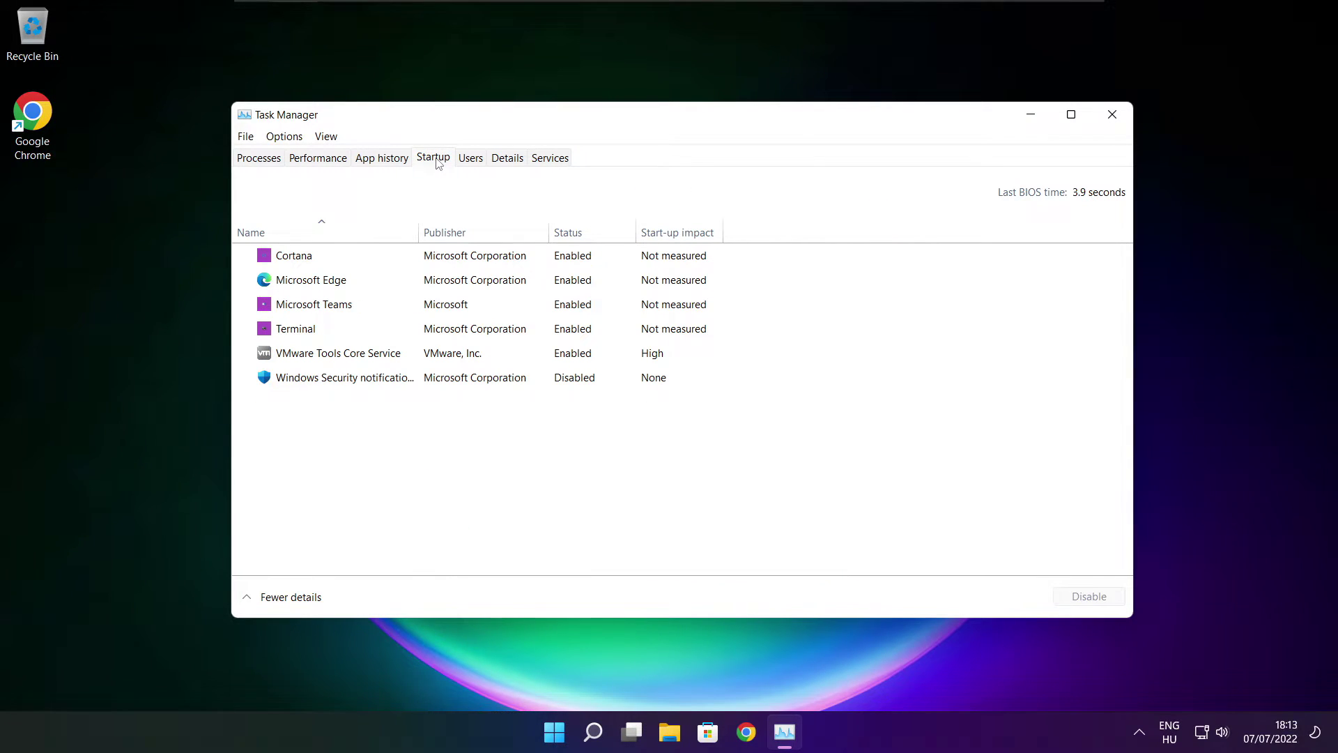
click(514, 262)
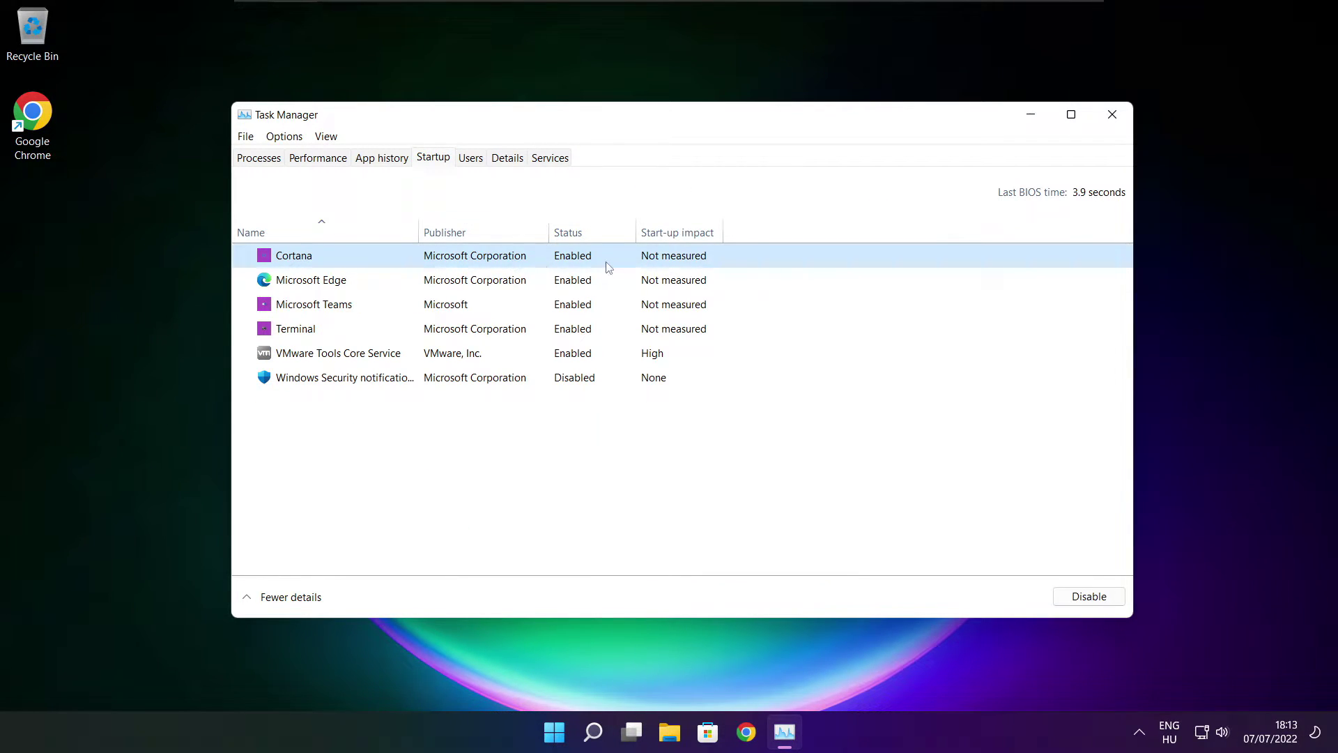
click(1089, 604)
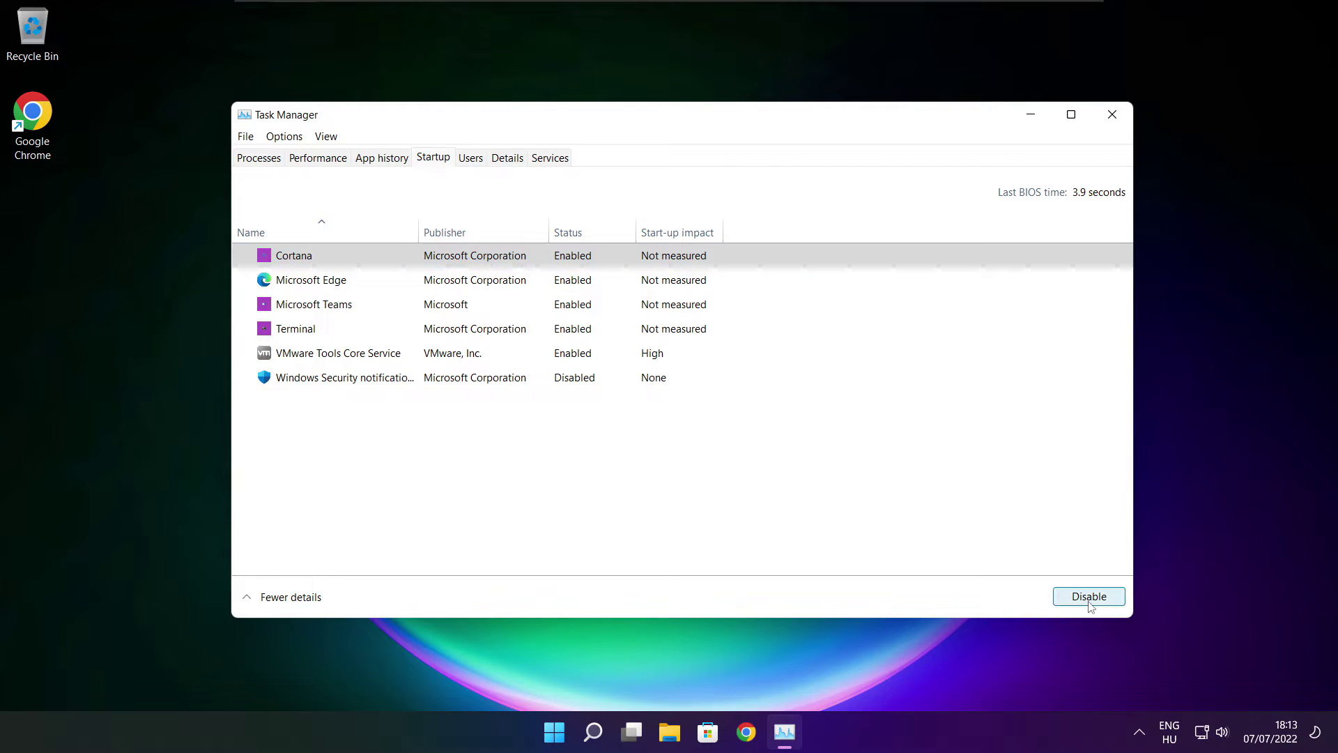
click(409, 286)
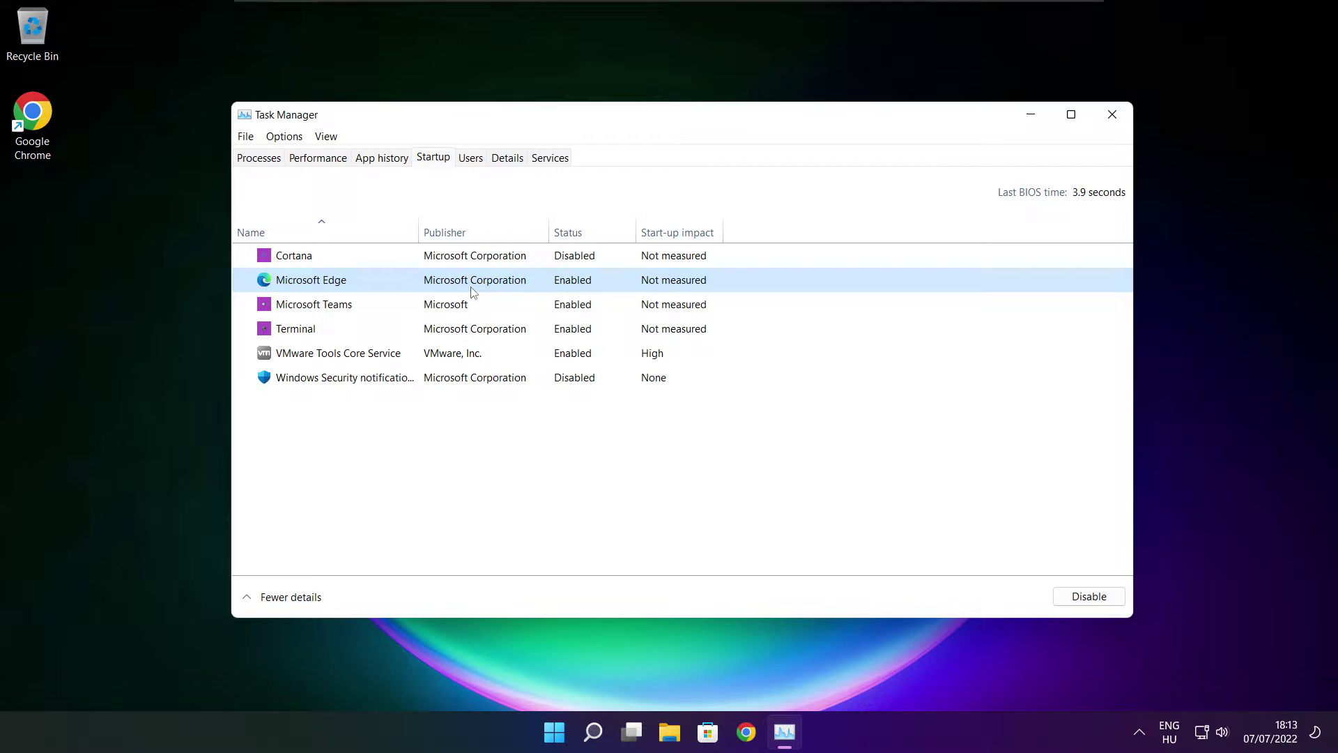
click(1086, 596)
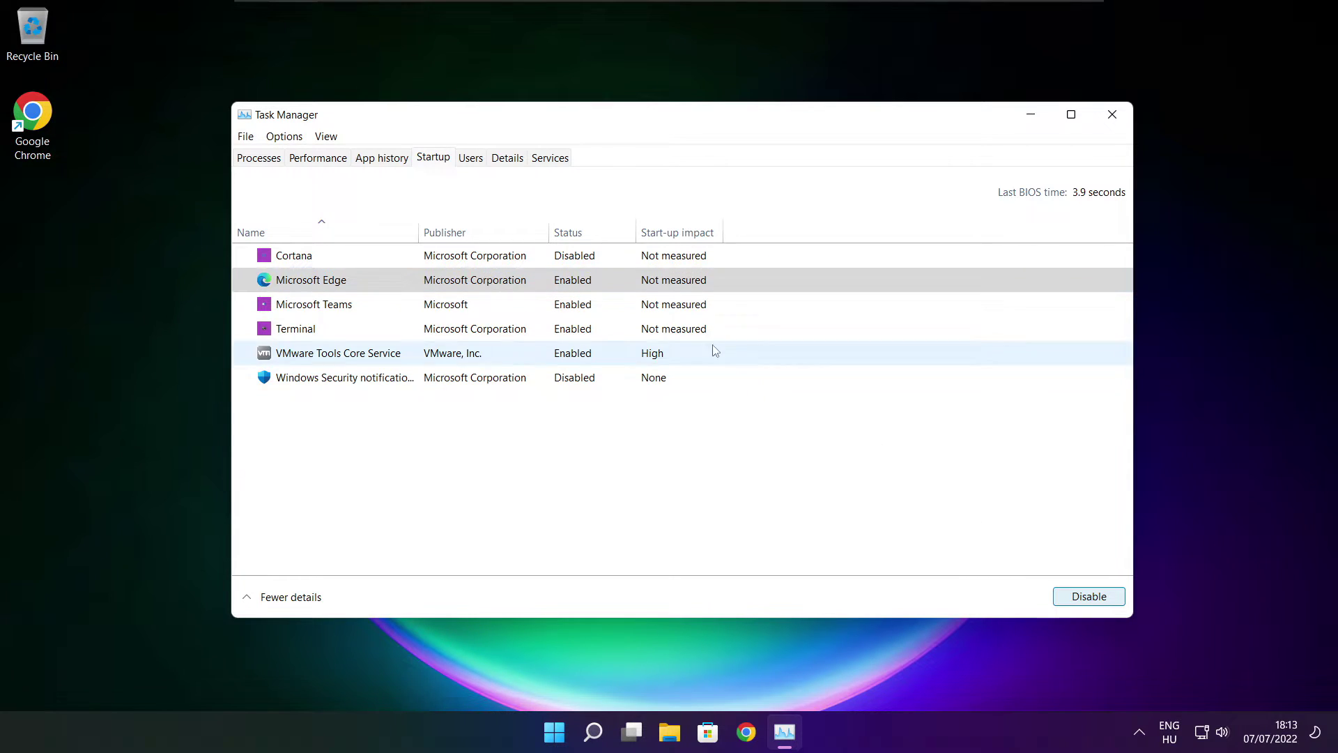
click(382, 308)
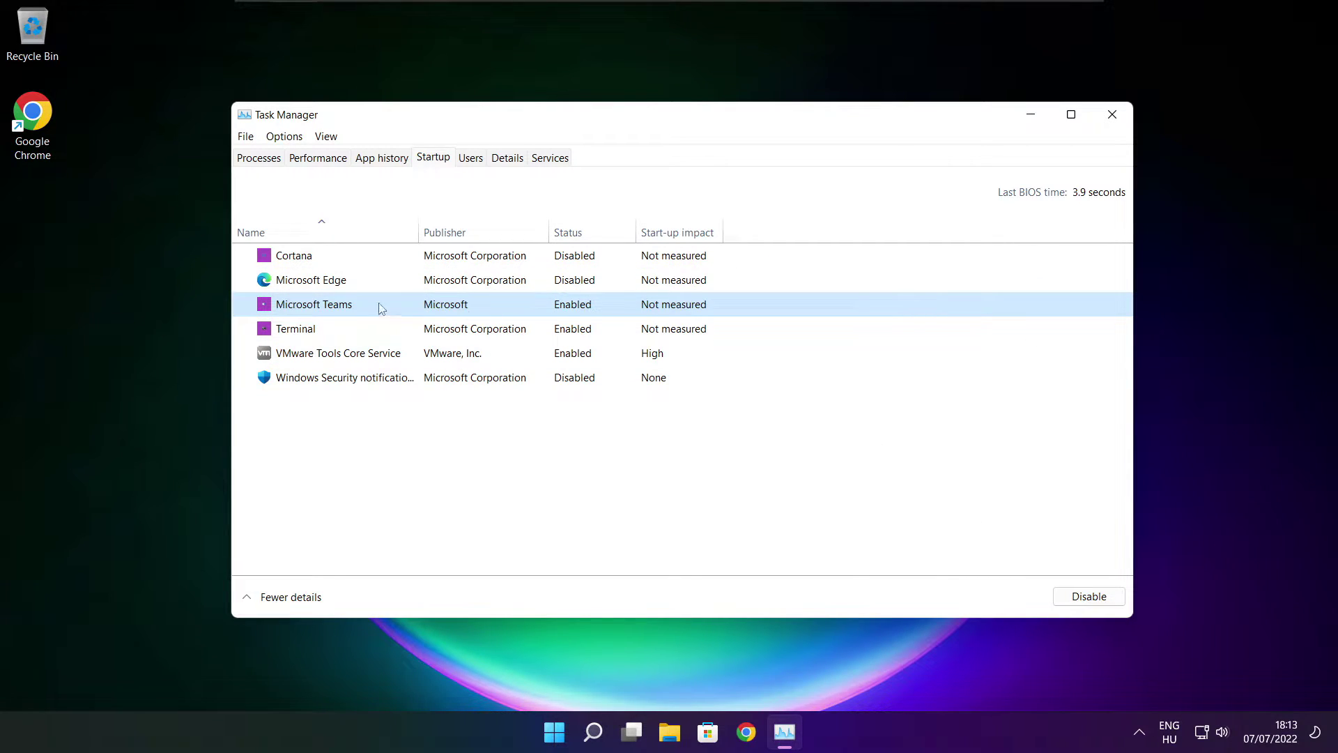
click(1110, 601)
click(481, 339)
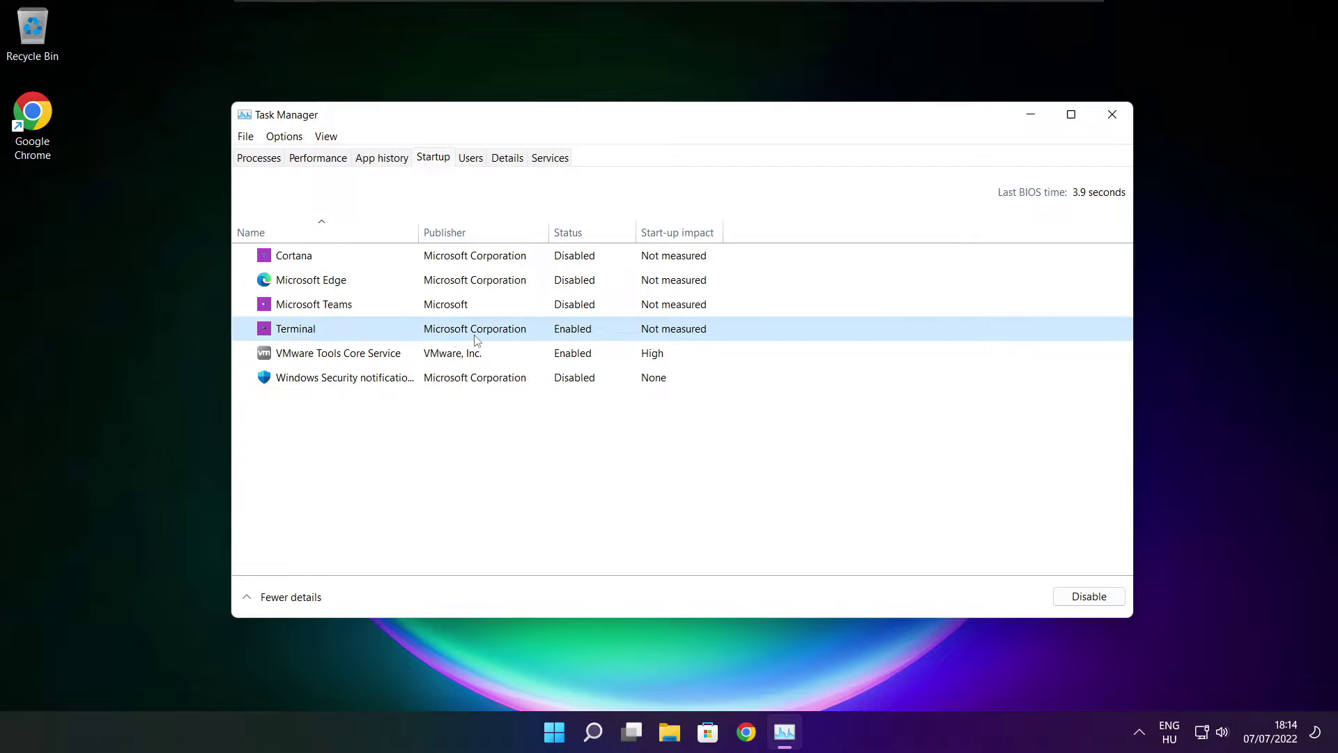
click(1088, 597)
click(1112, 115)
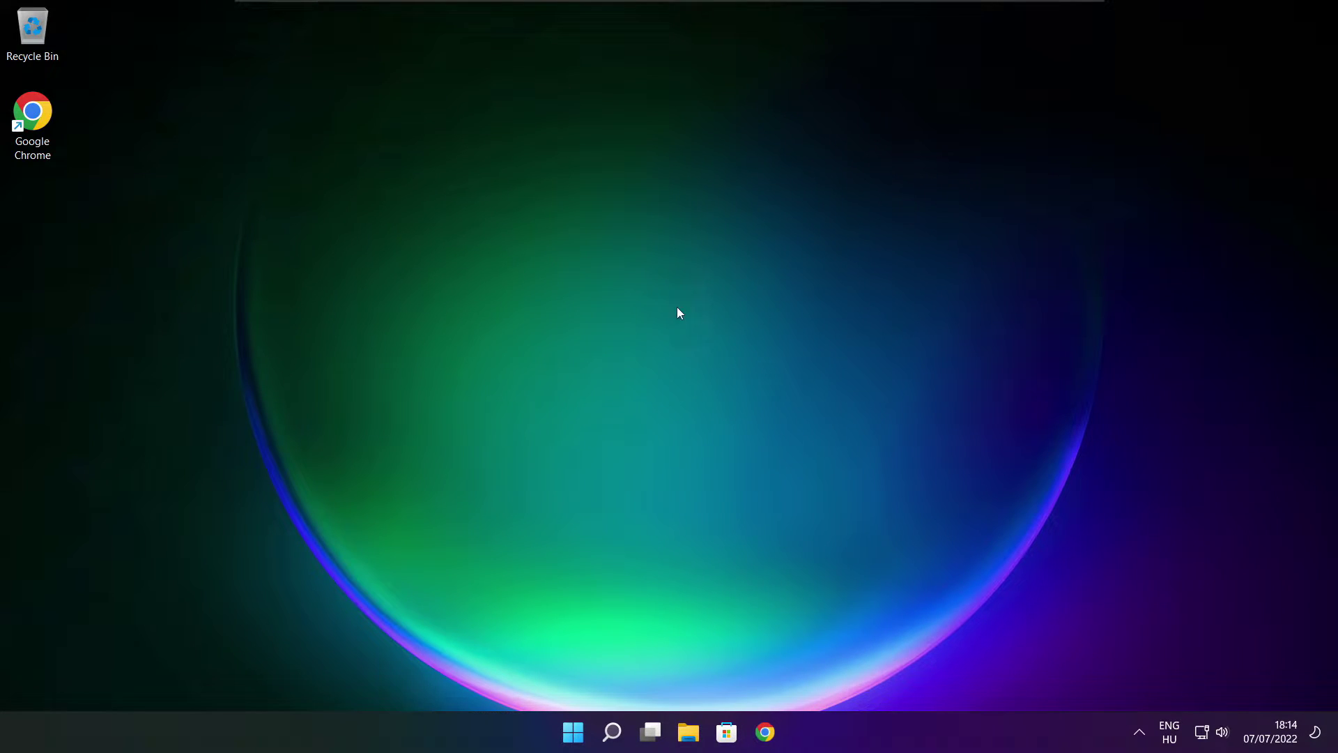
- Search 'optimise' and open Defragment and Optimise Drives
click(613, 742)
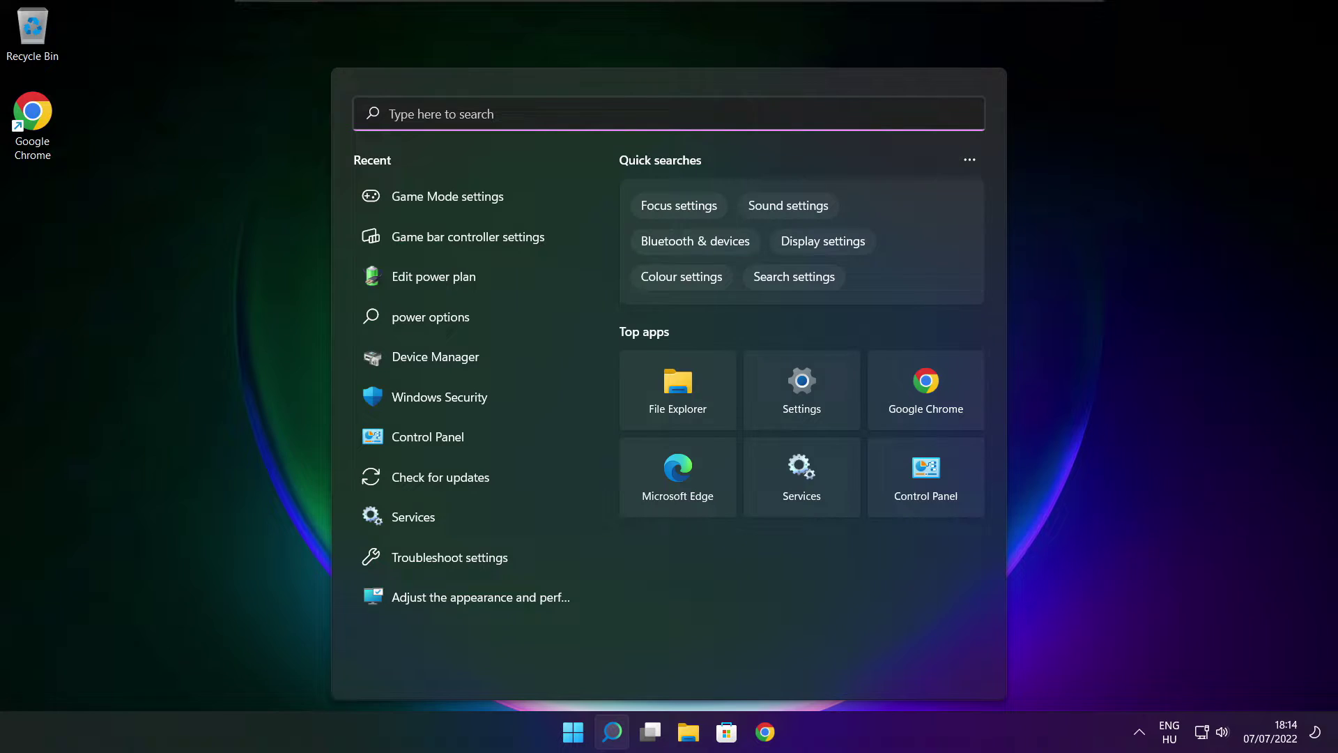
text(optimi)
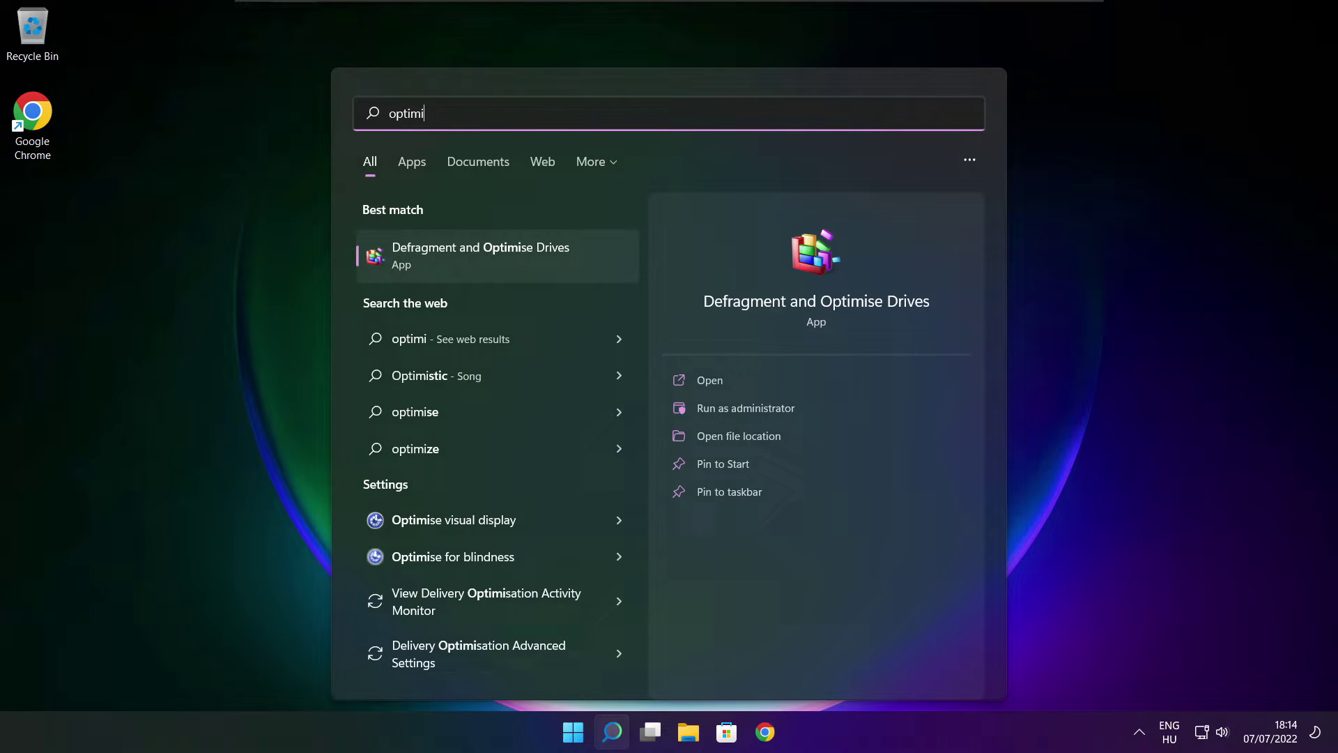
text(se)
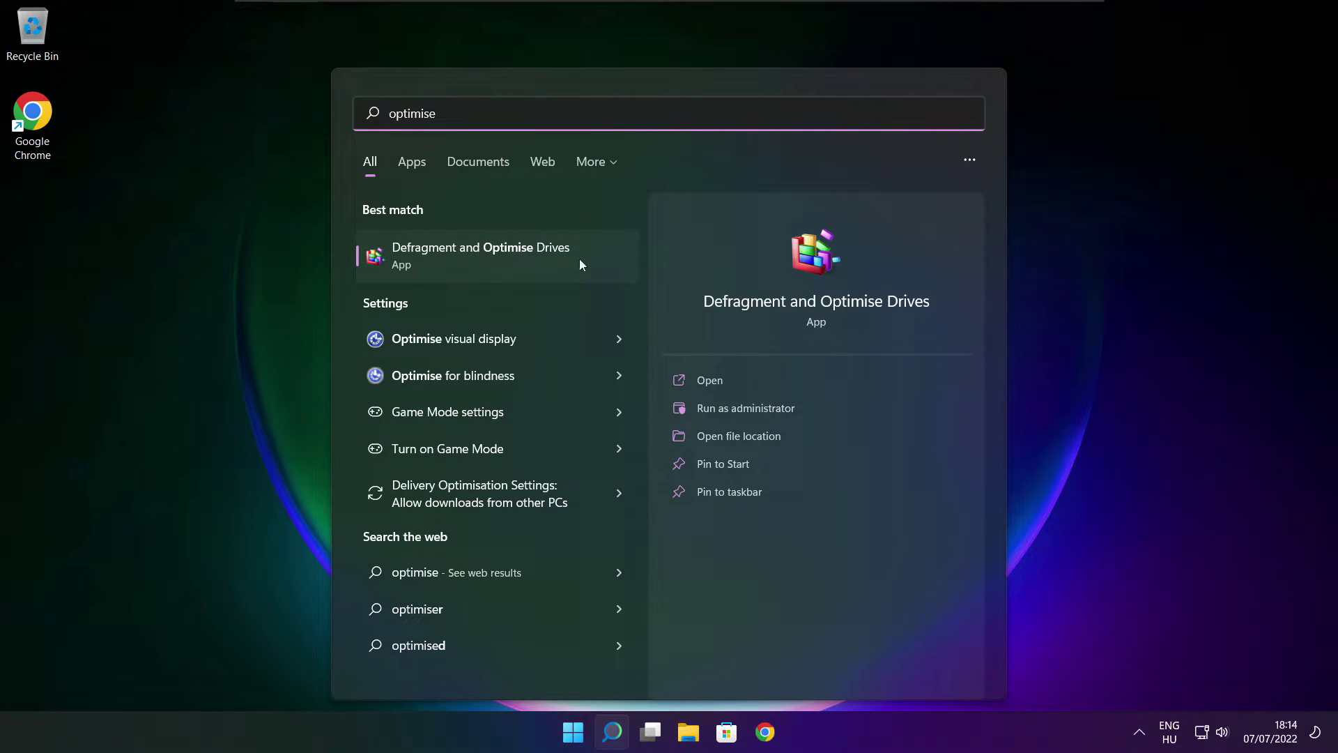
click(513, 255)
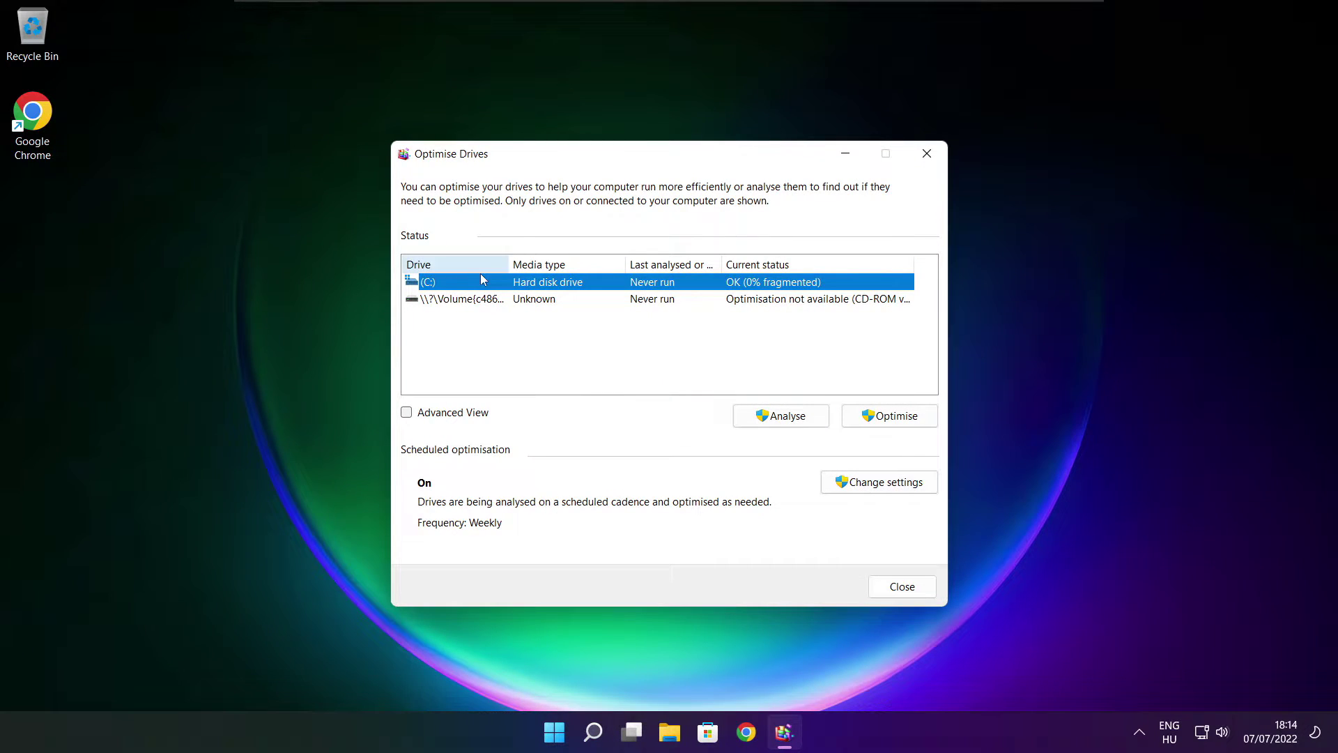
- Analyse drive C: (9% fragmented), start optimising it, and close the window
click(772, 416)
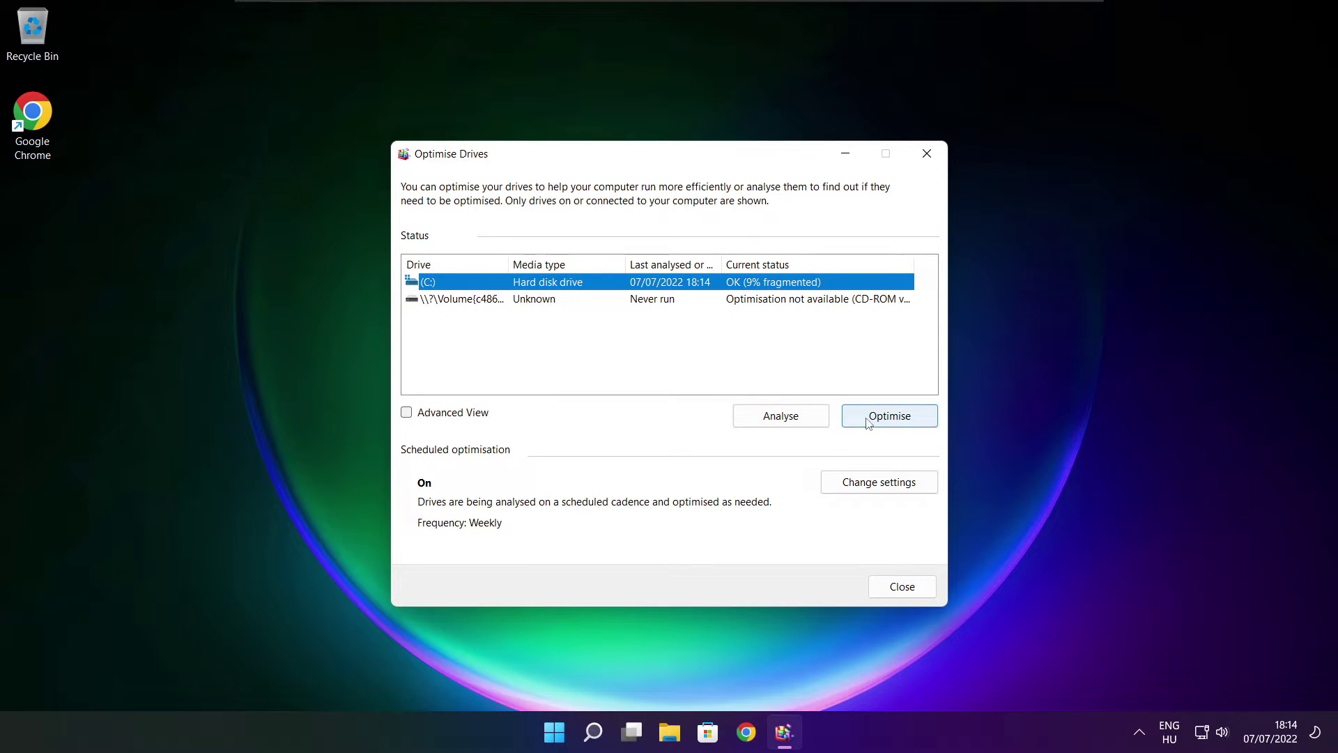
click(898, 422)
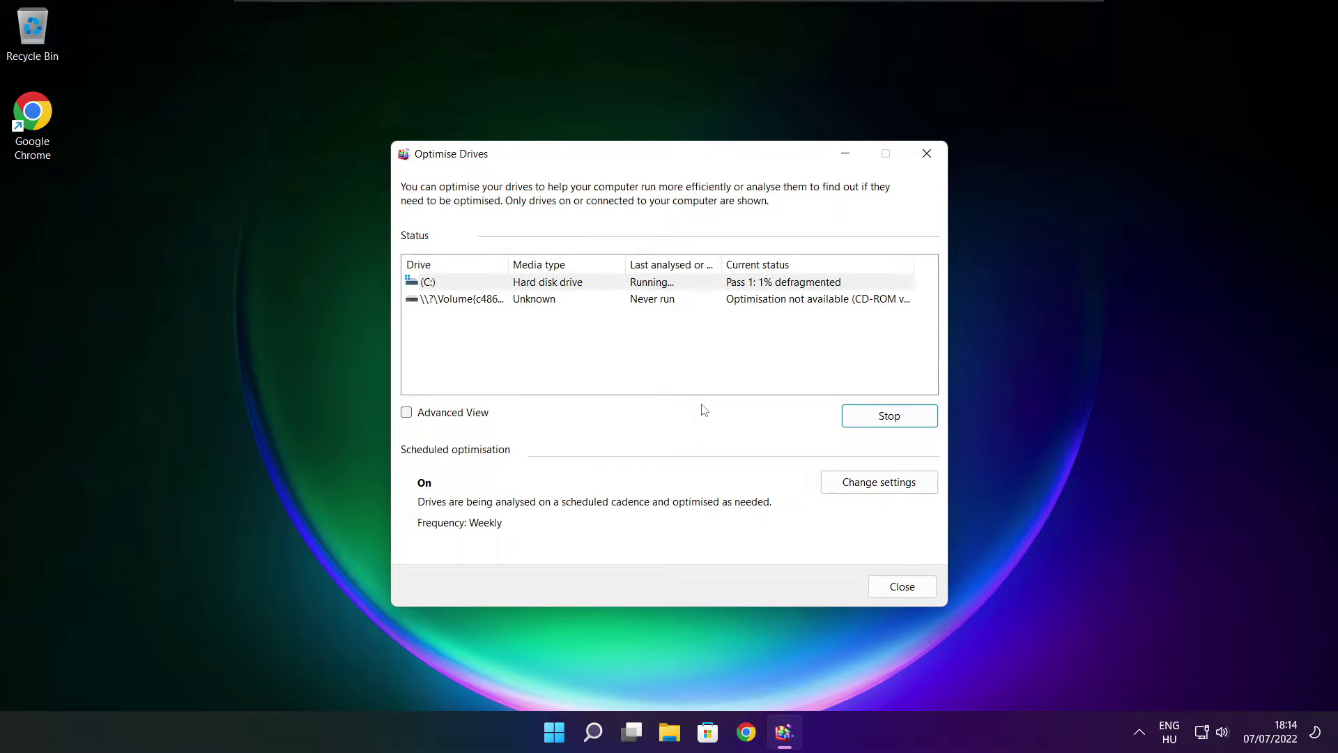
key(alt+F4)
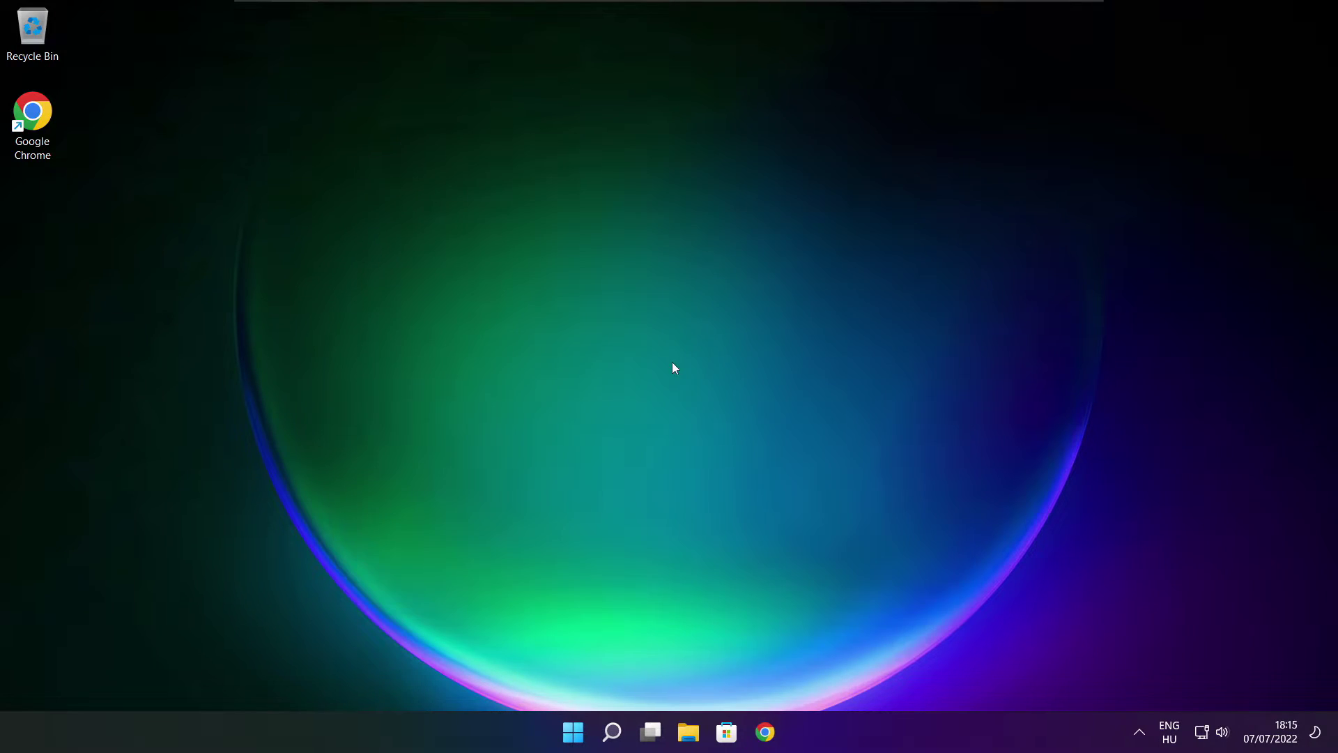
- Run a Windows Update check from the 'updates' search result, then close Settings
click(612, 732)
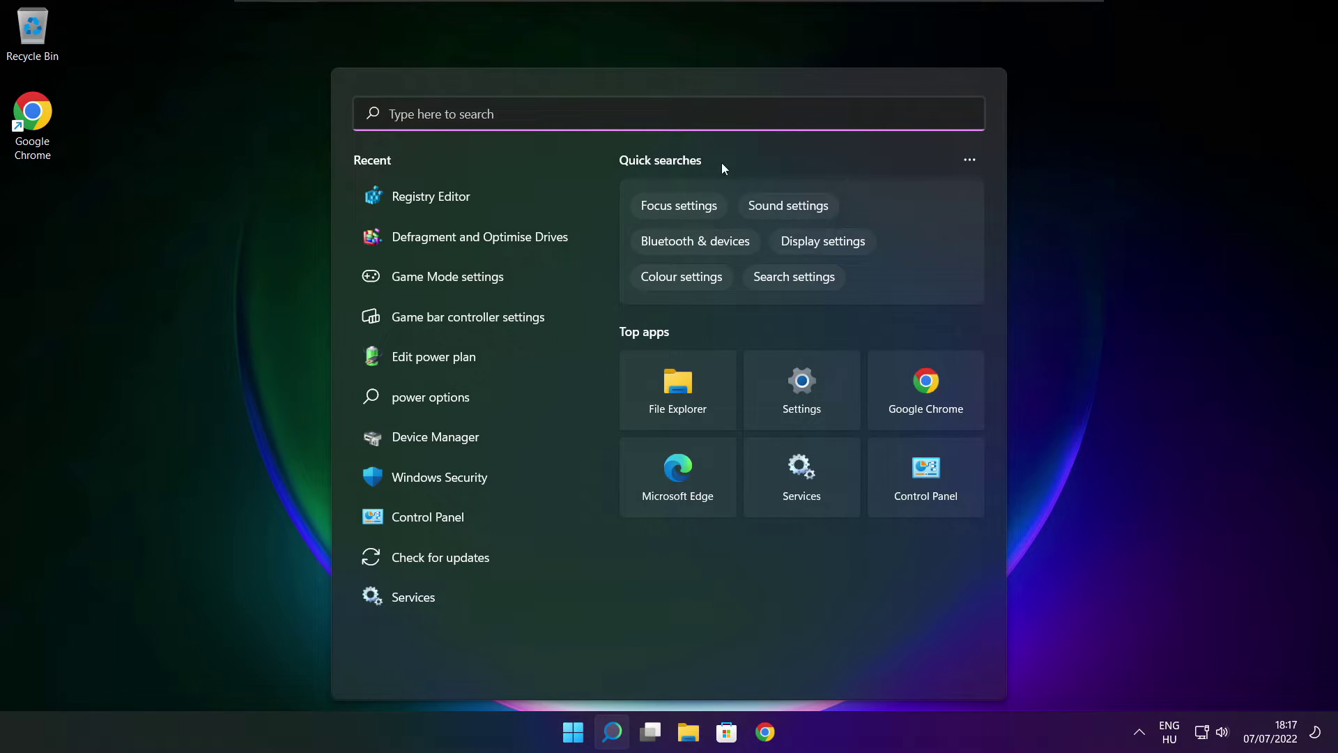
text(updates)
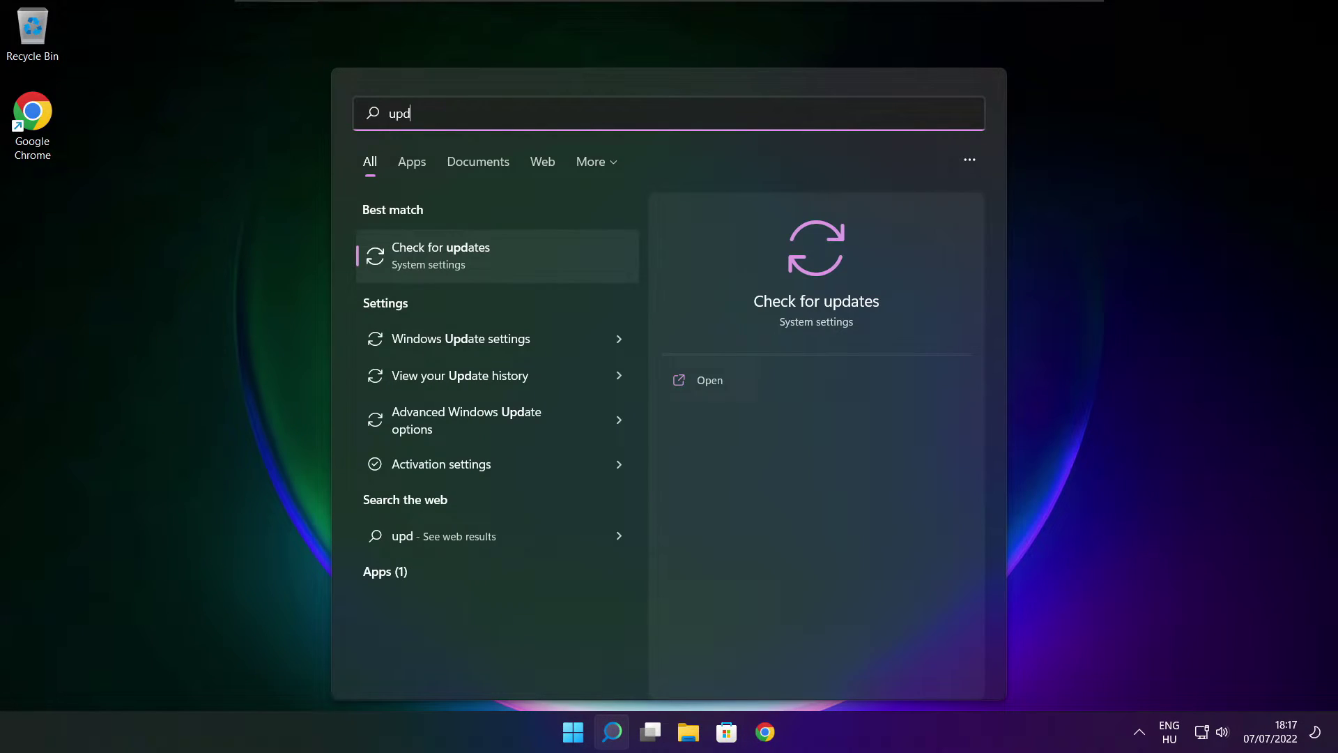
click(486, 258)
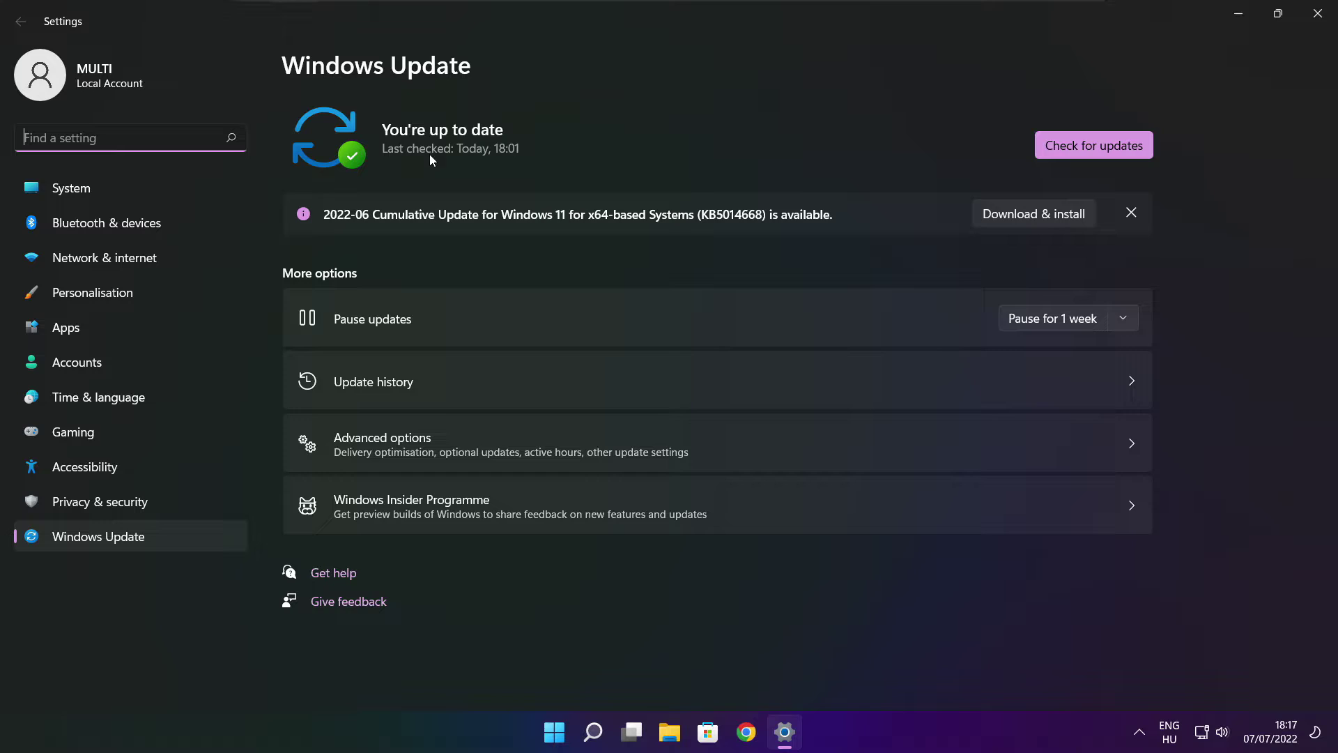
click(1093, 145)
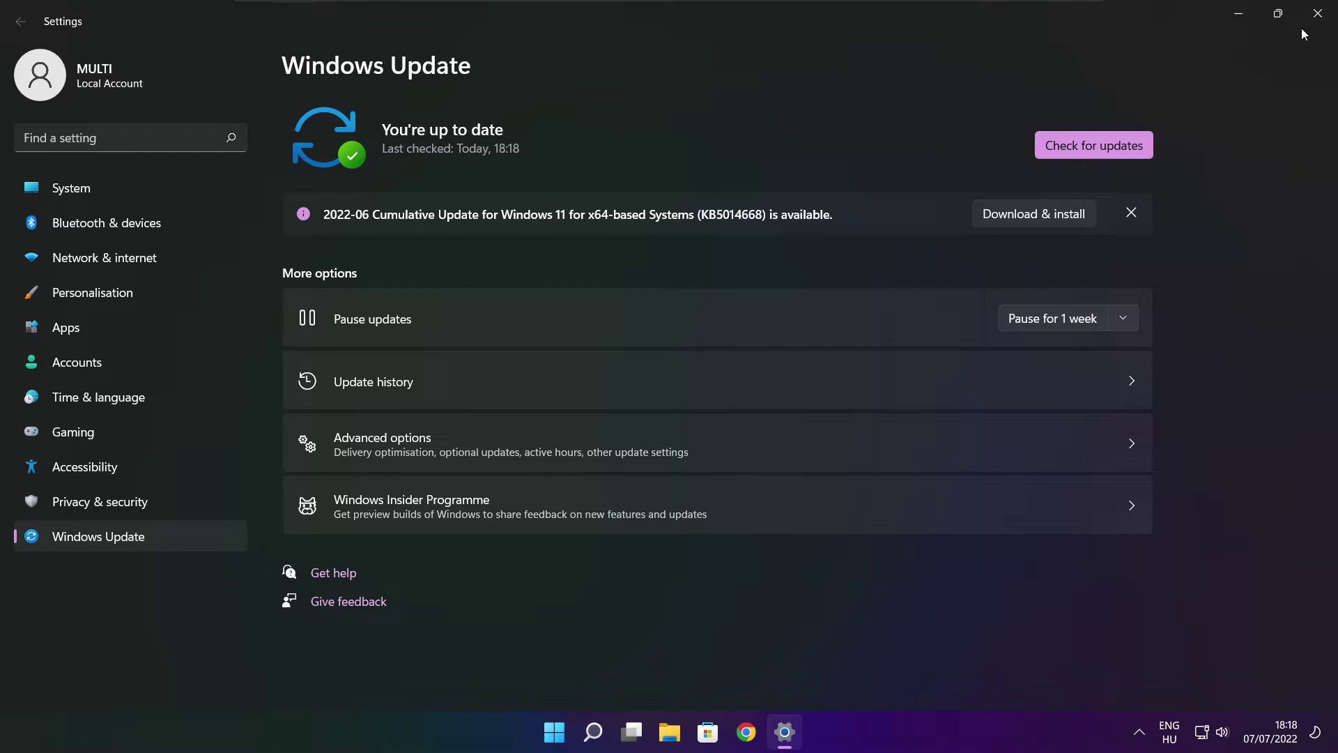
click(1318, 15)
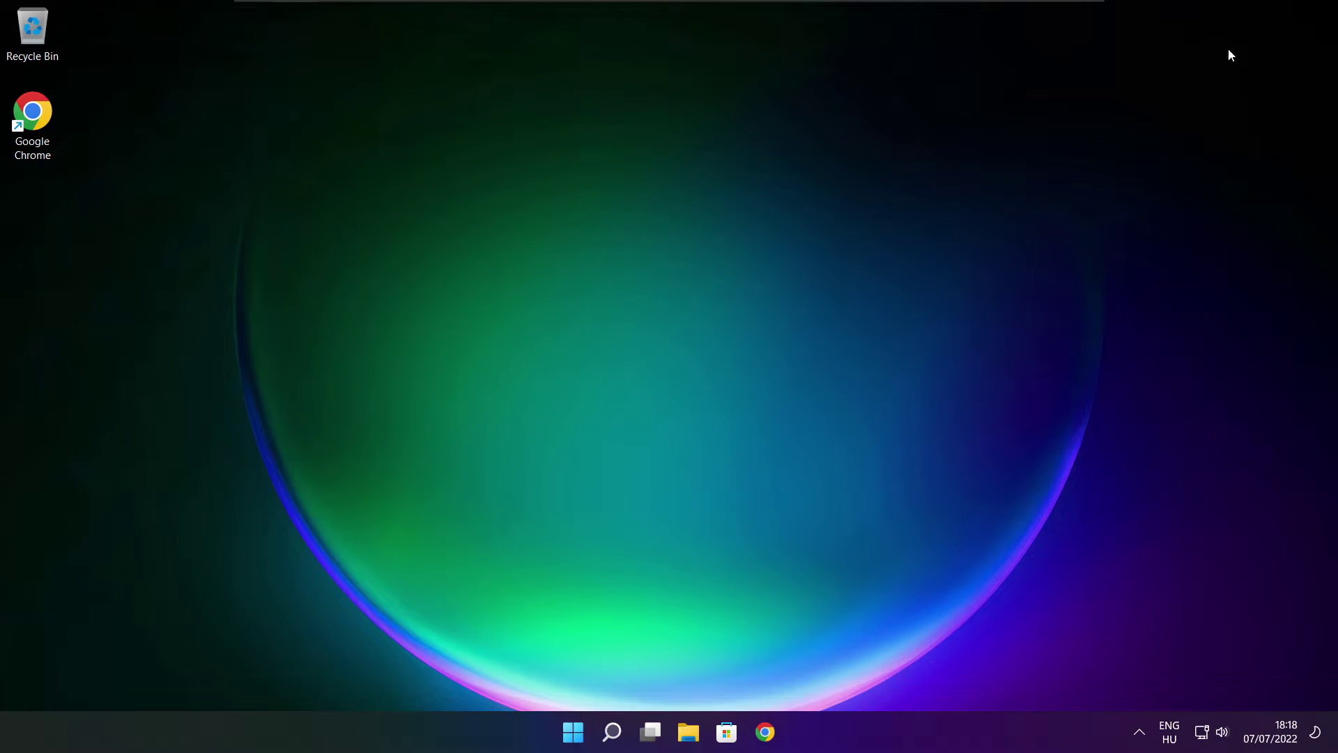
- Launch Registry Editor through the 'regedit' search and centre its window
click(612, 732)
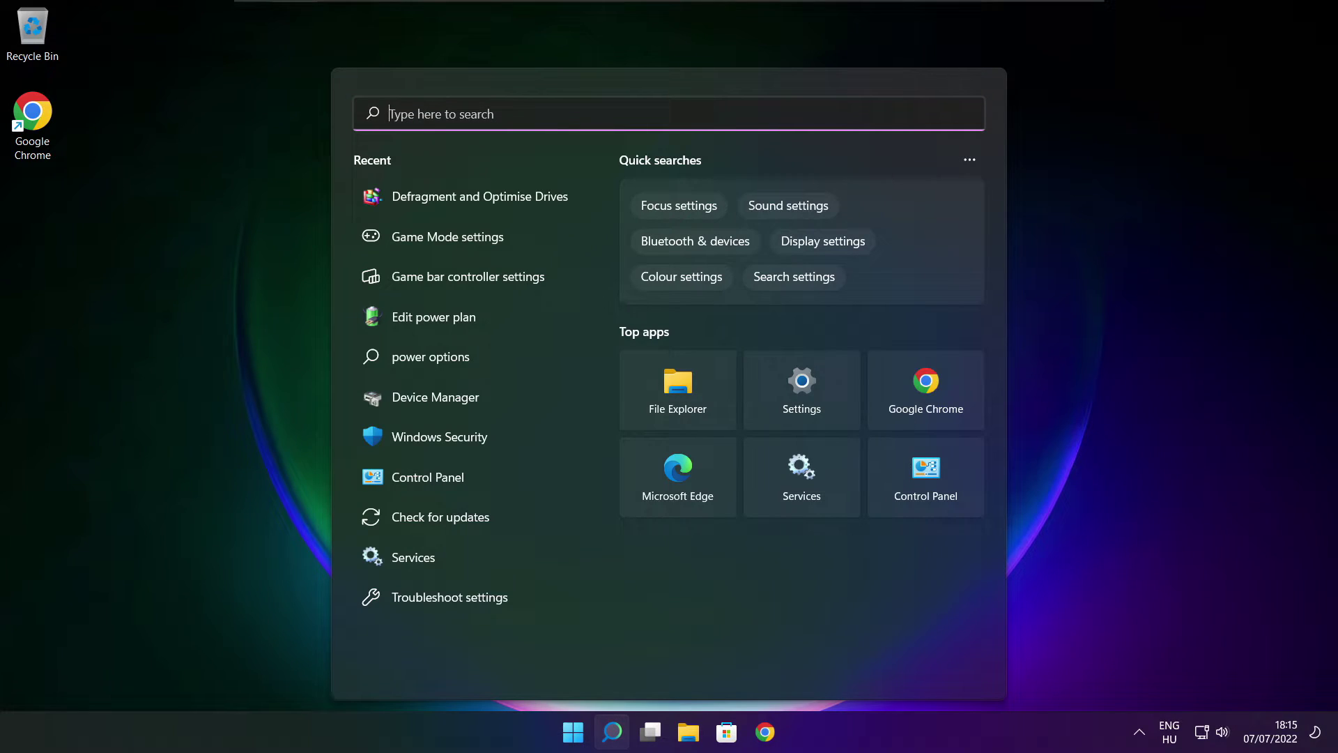
text(regedit)
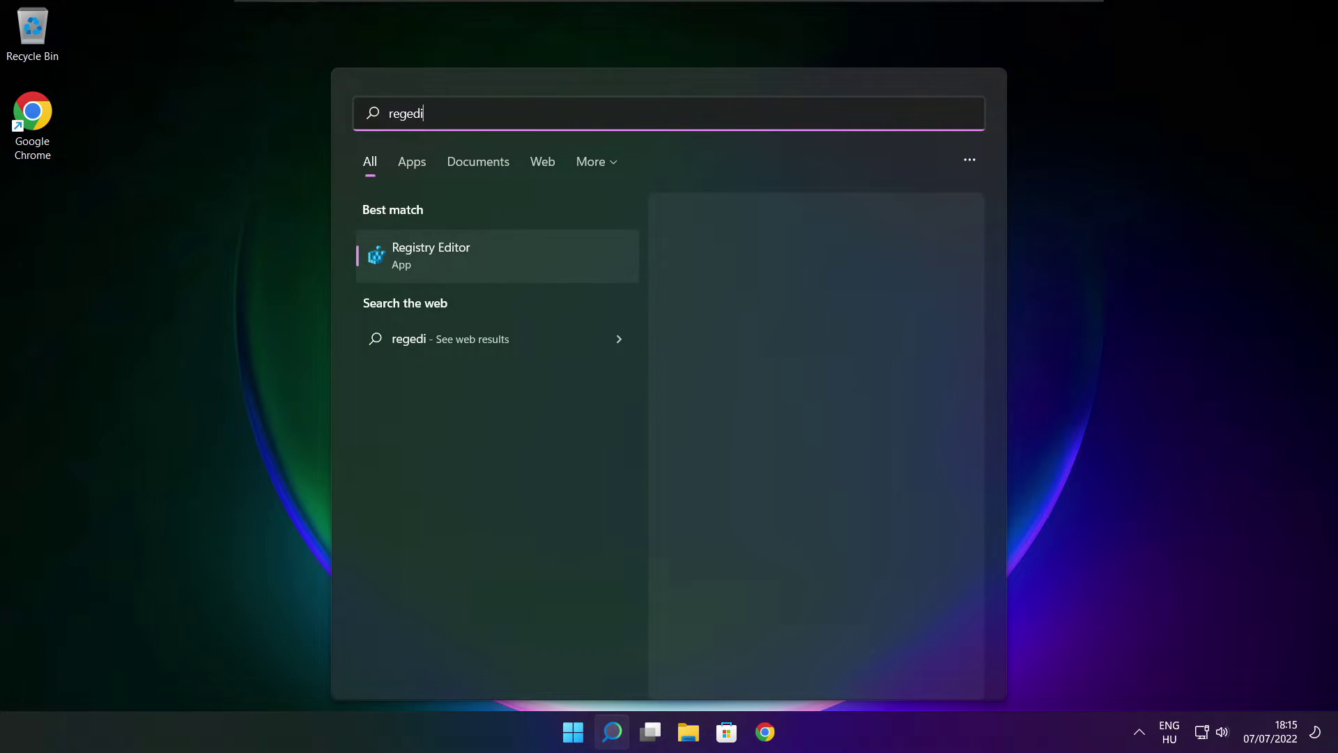
click(512, 256)
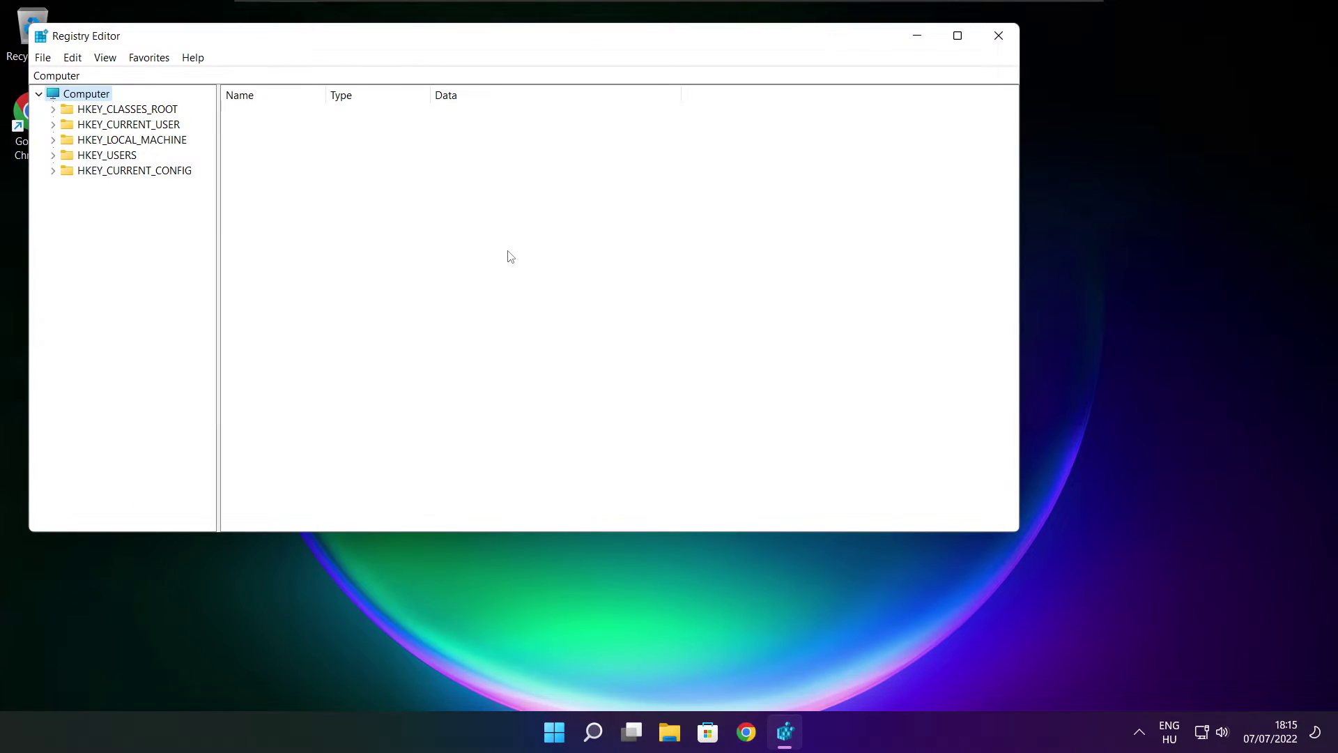
drag(401, 43, 546, 141)
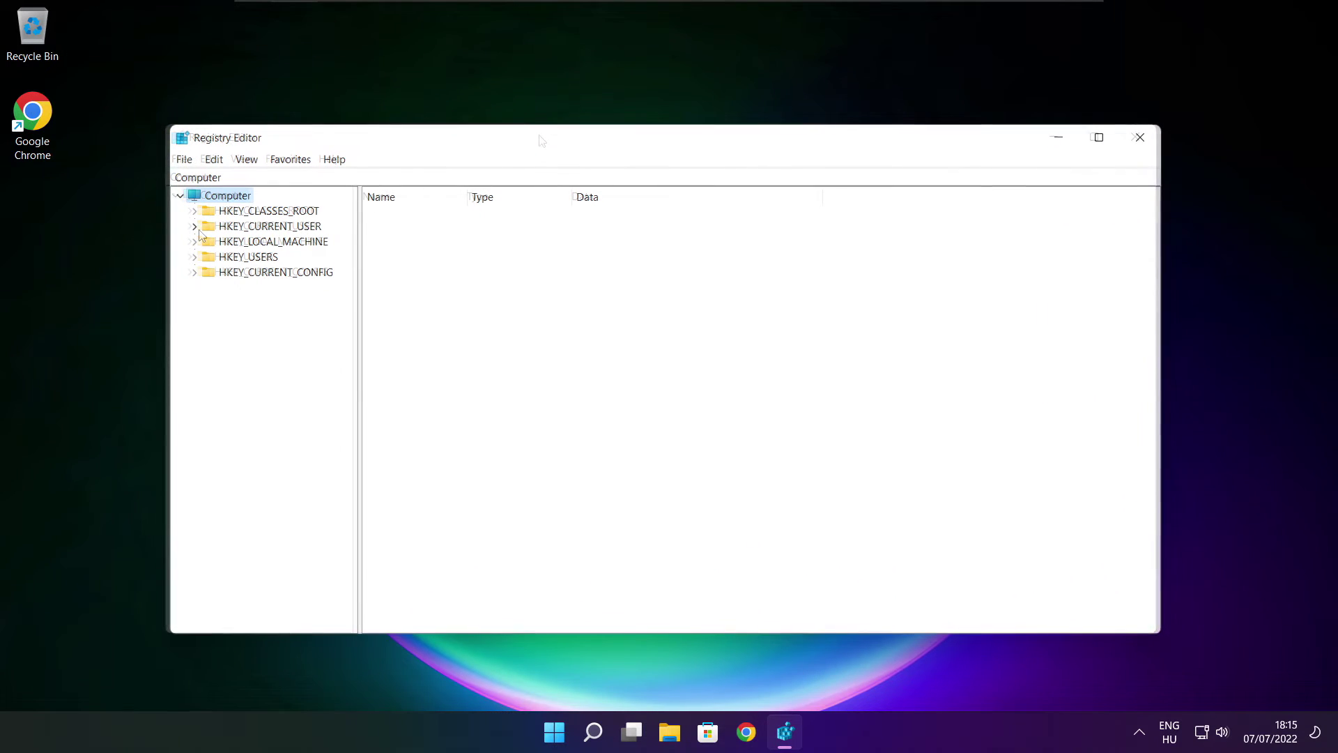
- Navigate to HKEY_CURRENT_USER\System\GameConfigStore and widen the value-name column
click(265, 225)
click(196, 226)
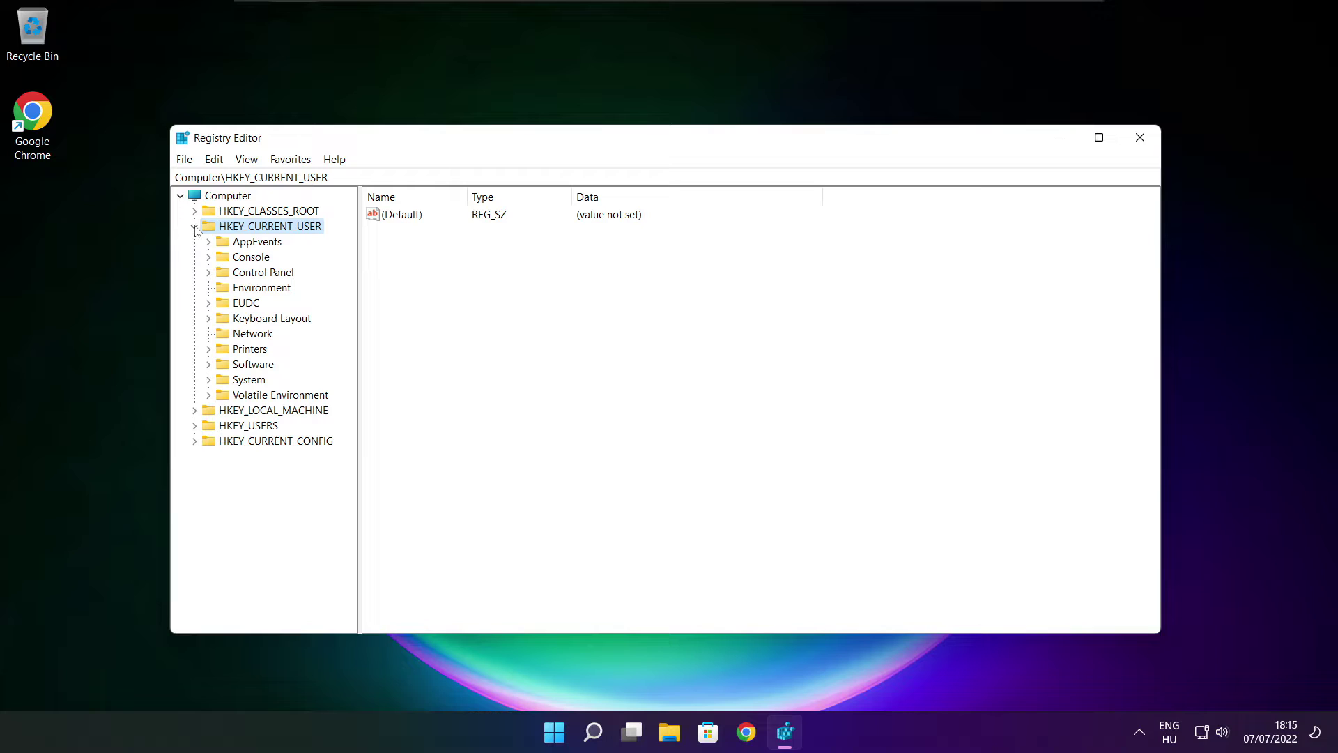
click(234, 382)
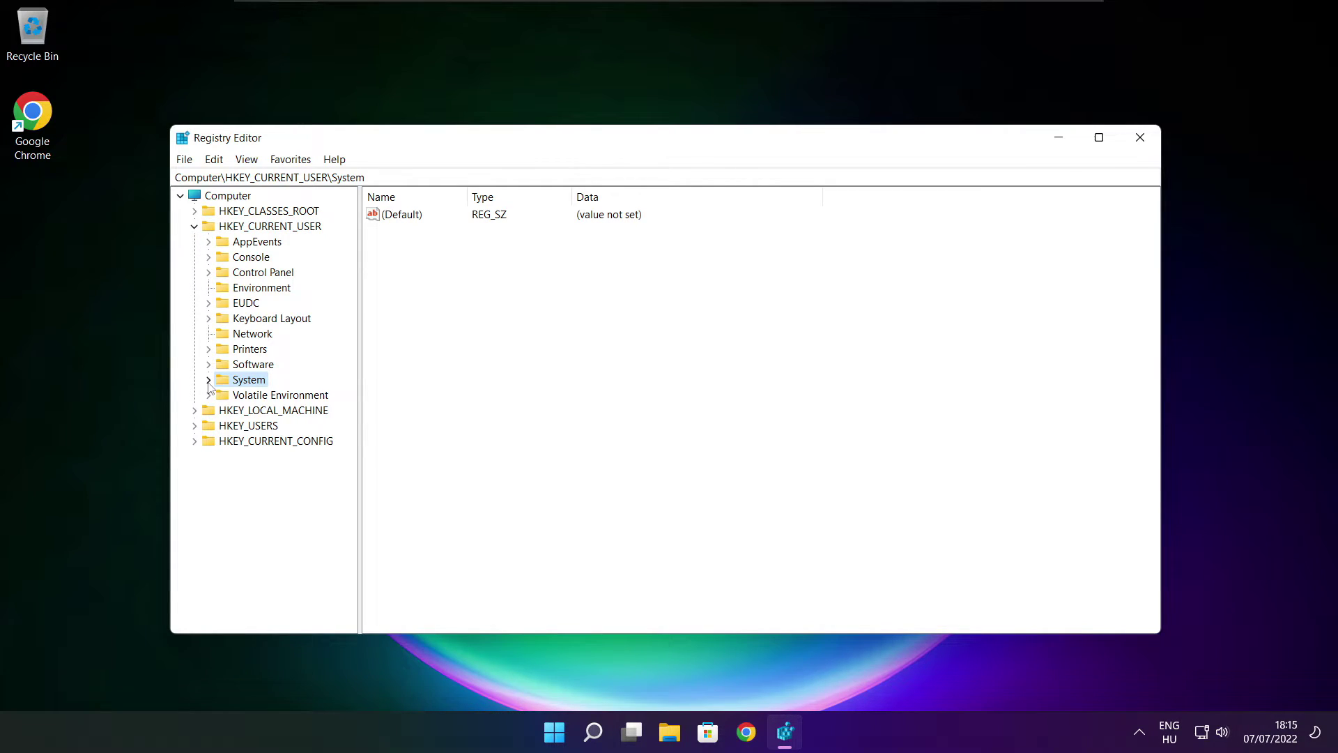
click(209, 380)
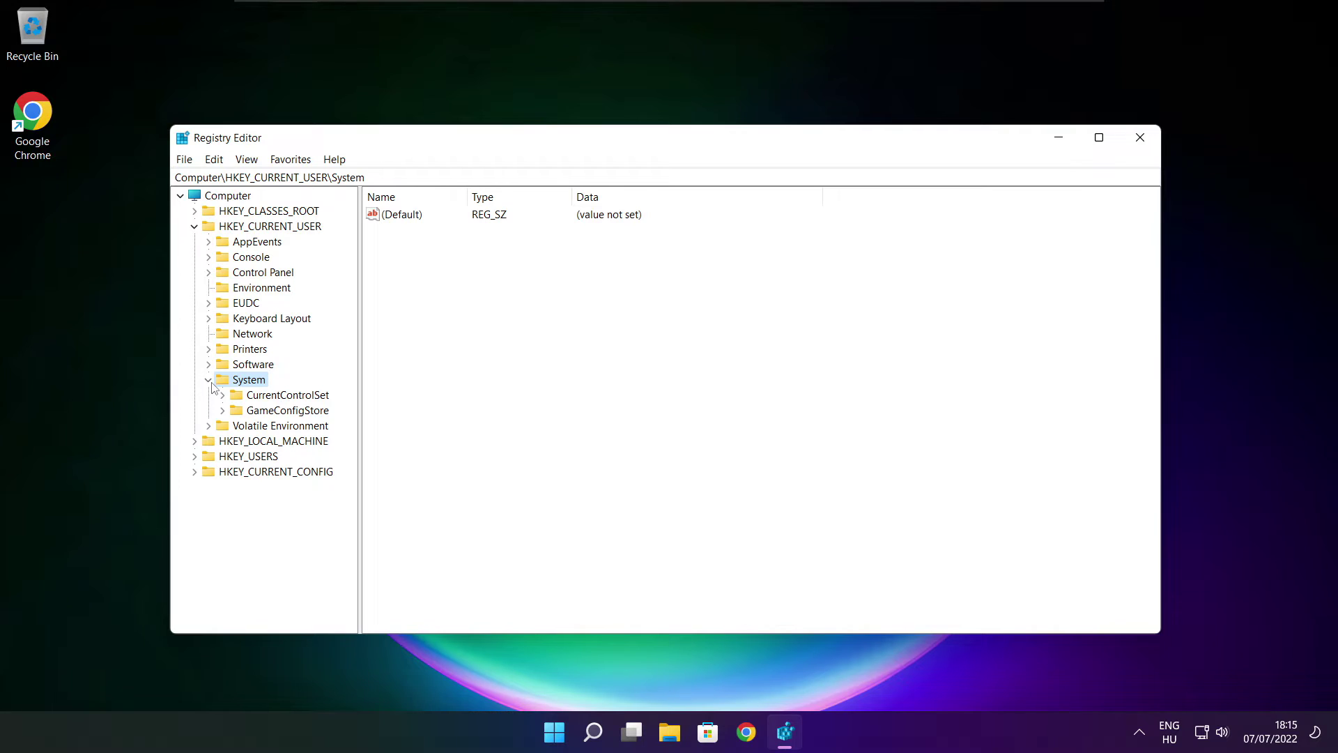
click(253, 411)
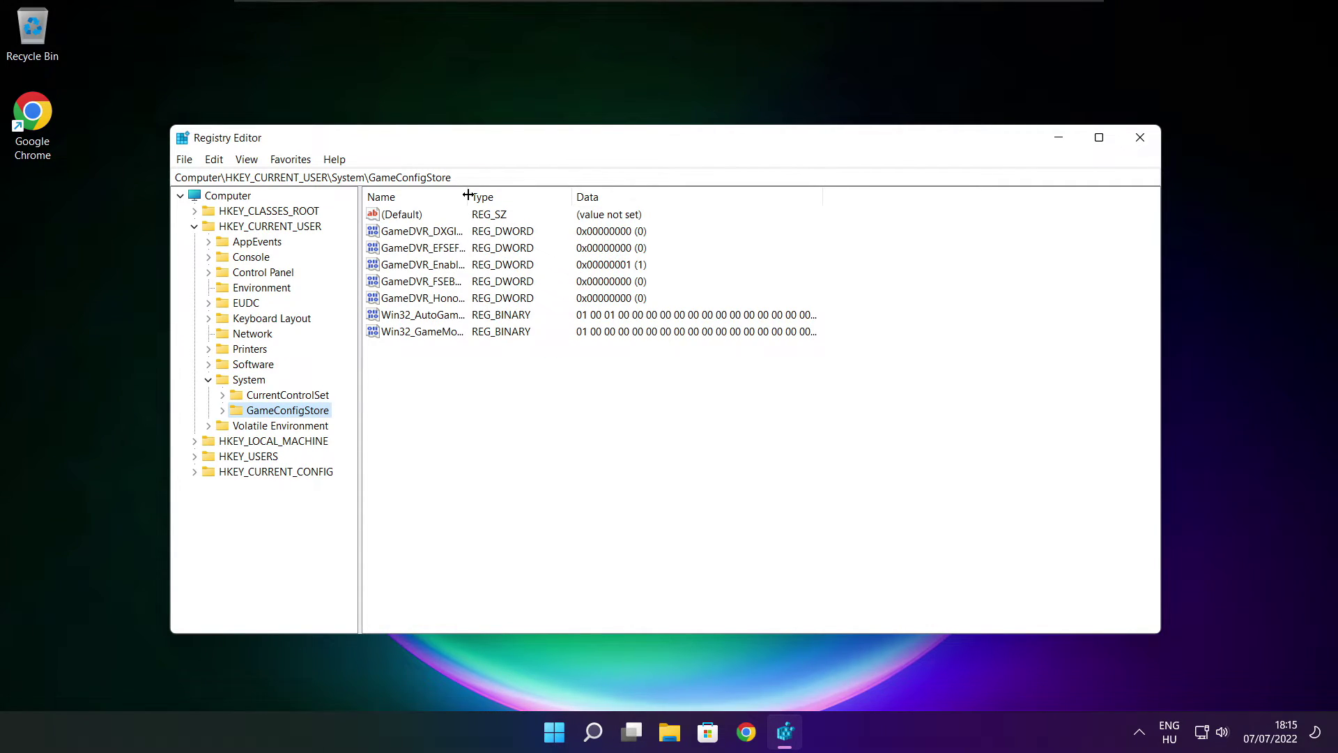
drag(469, 191, 589, 191)
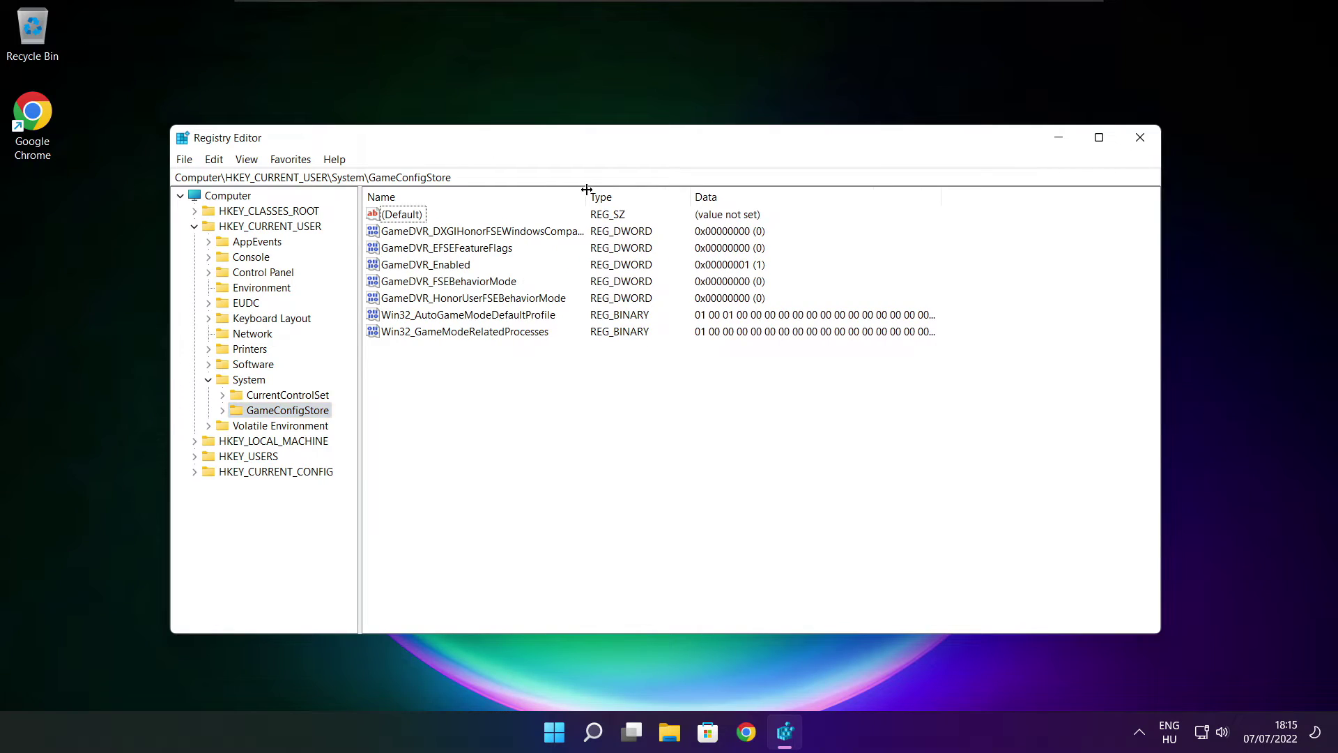
- Set GameDVR_Enabled to 0 and collapse the HKEY_CURRENT_USER branch
click(436, 272)
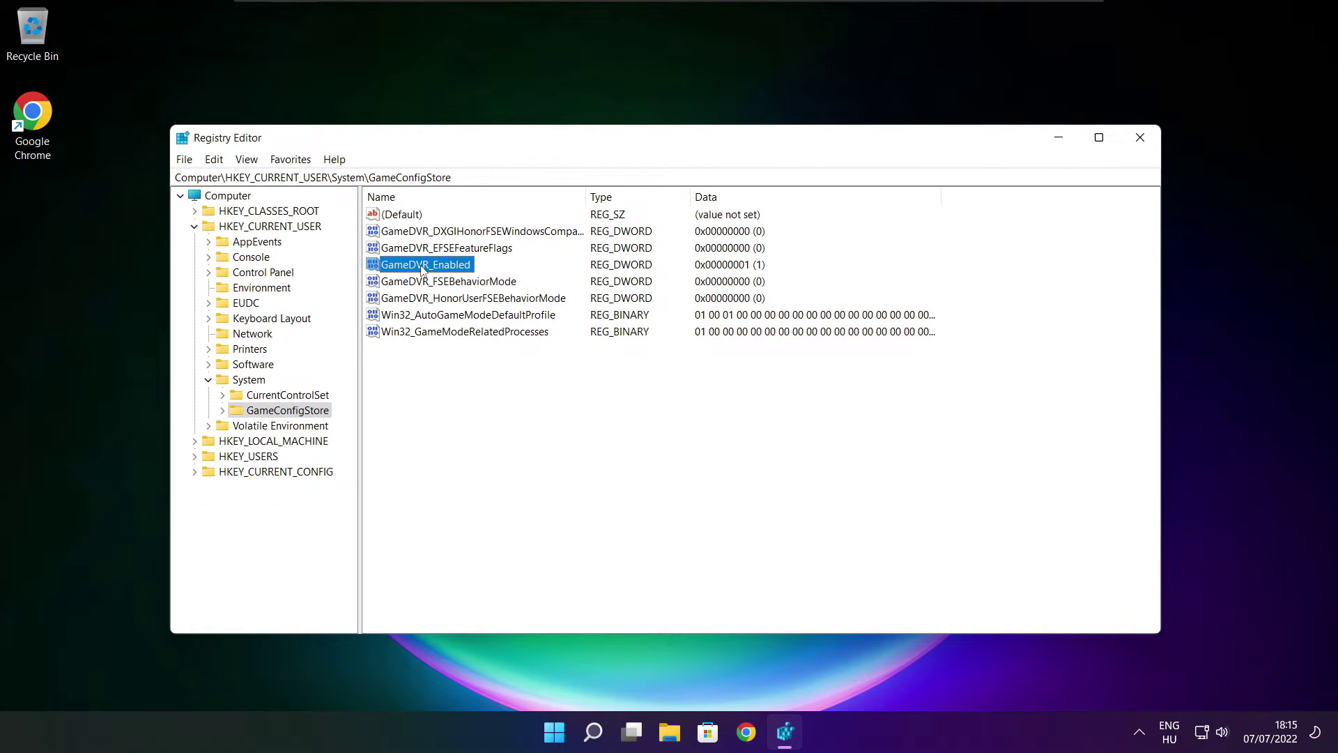
double_click(423, 271)
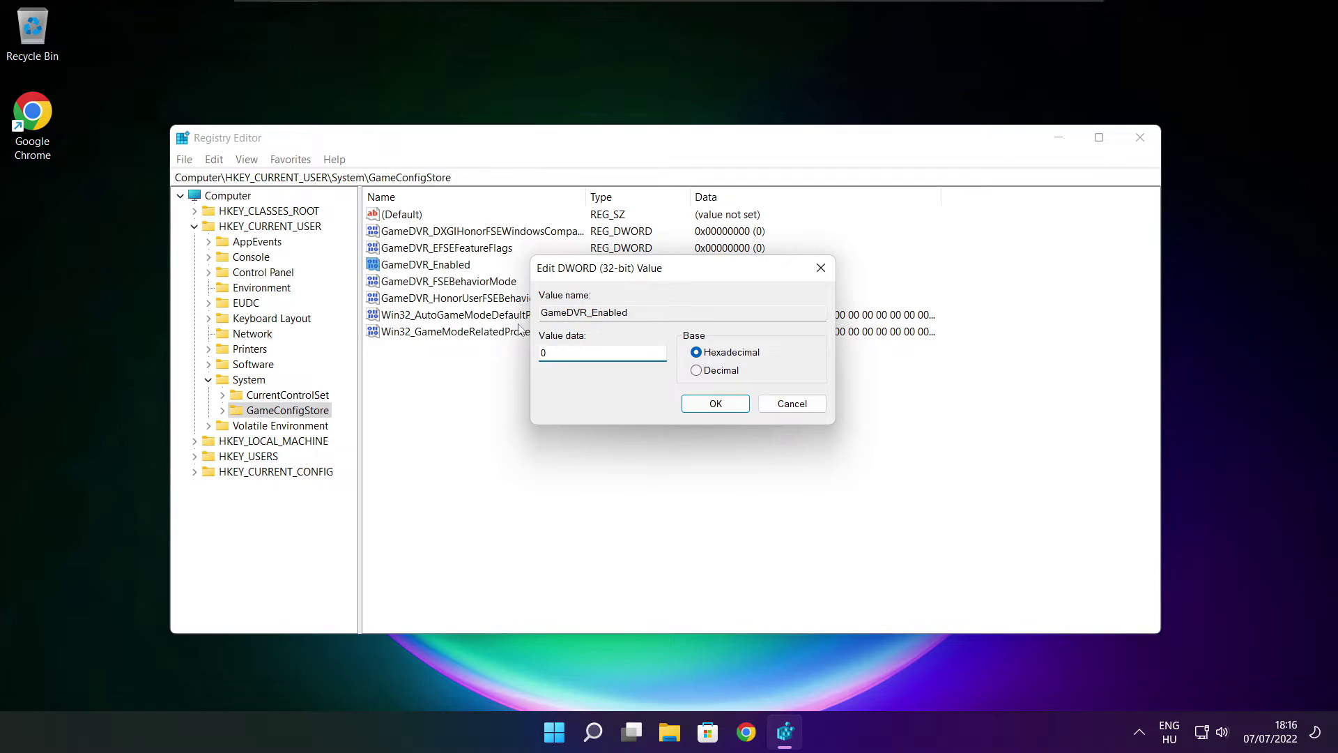
click(718, 408)
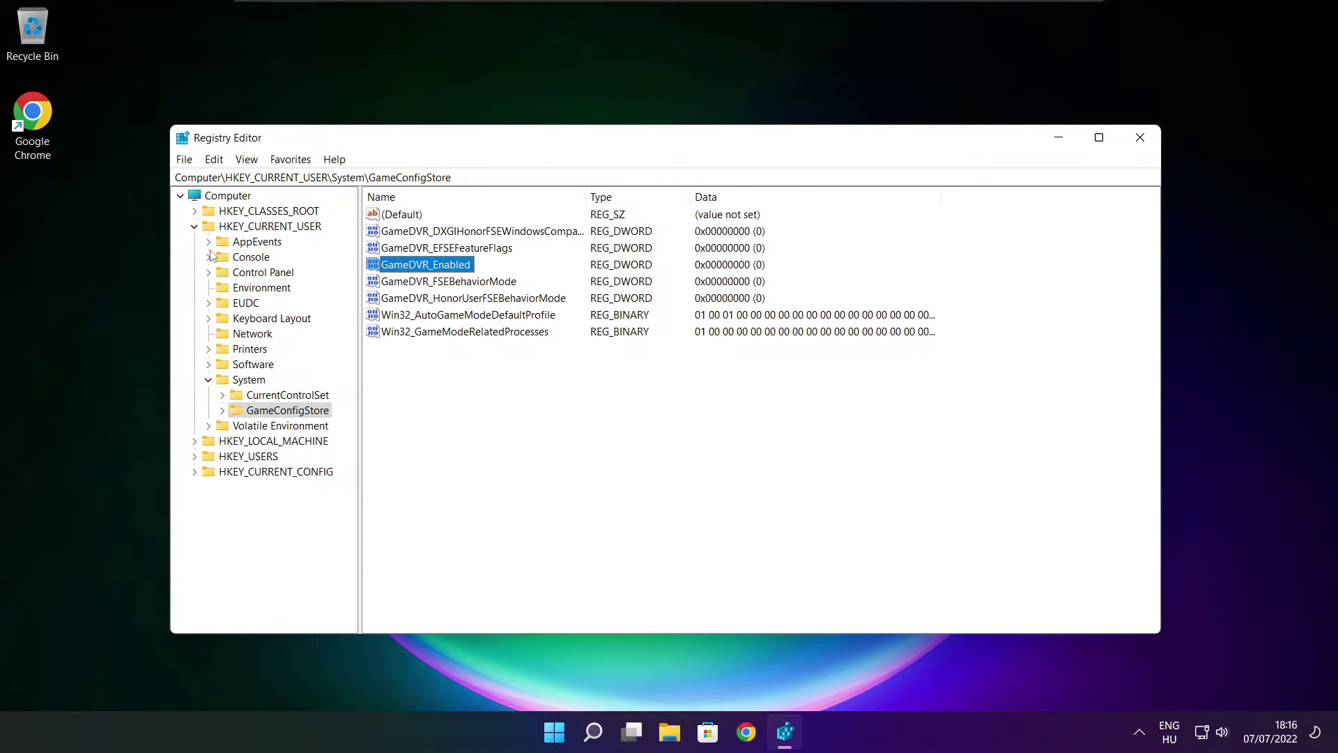
click(194, 227)
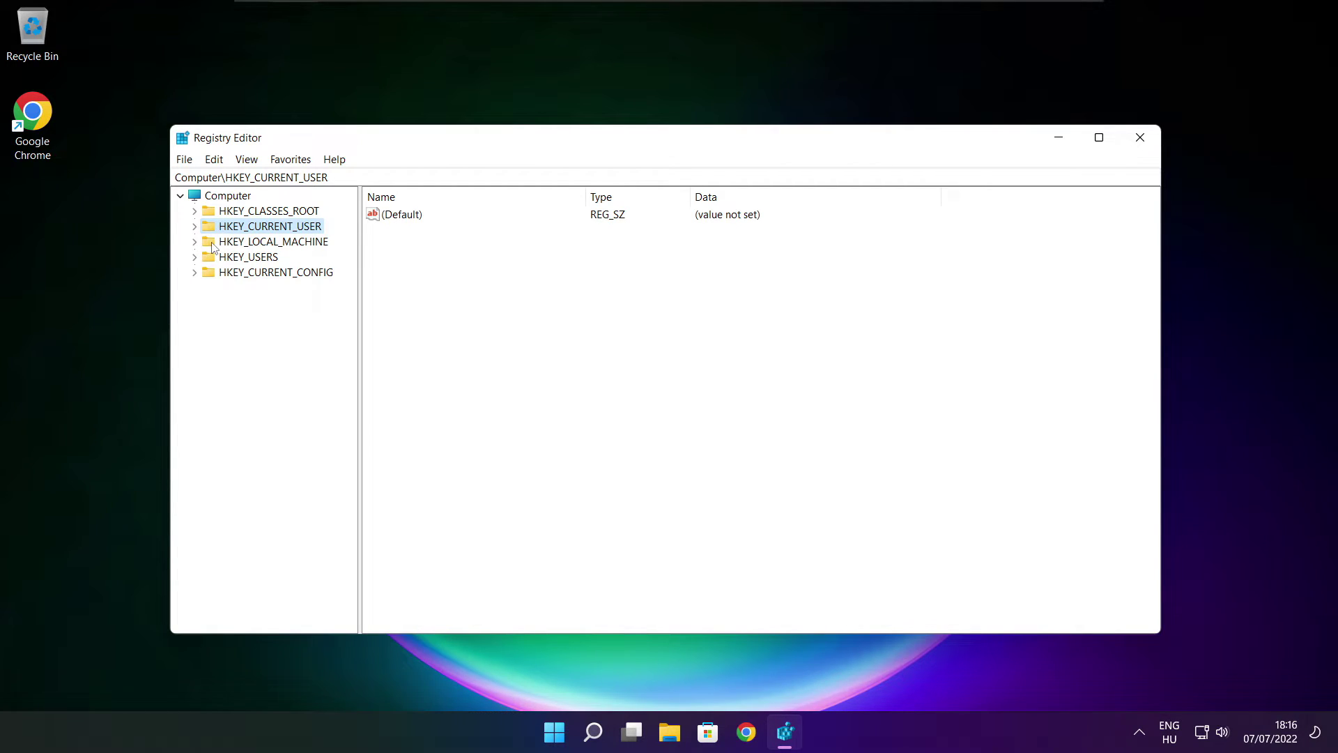
- Expand HKEY_LOCAL_MACHINE\SOFTWARE\Microsoft in the registry tree
click(213, 243)
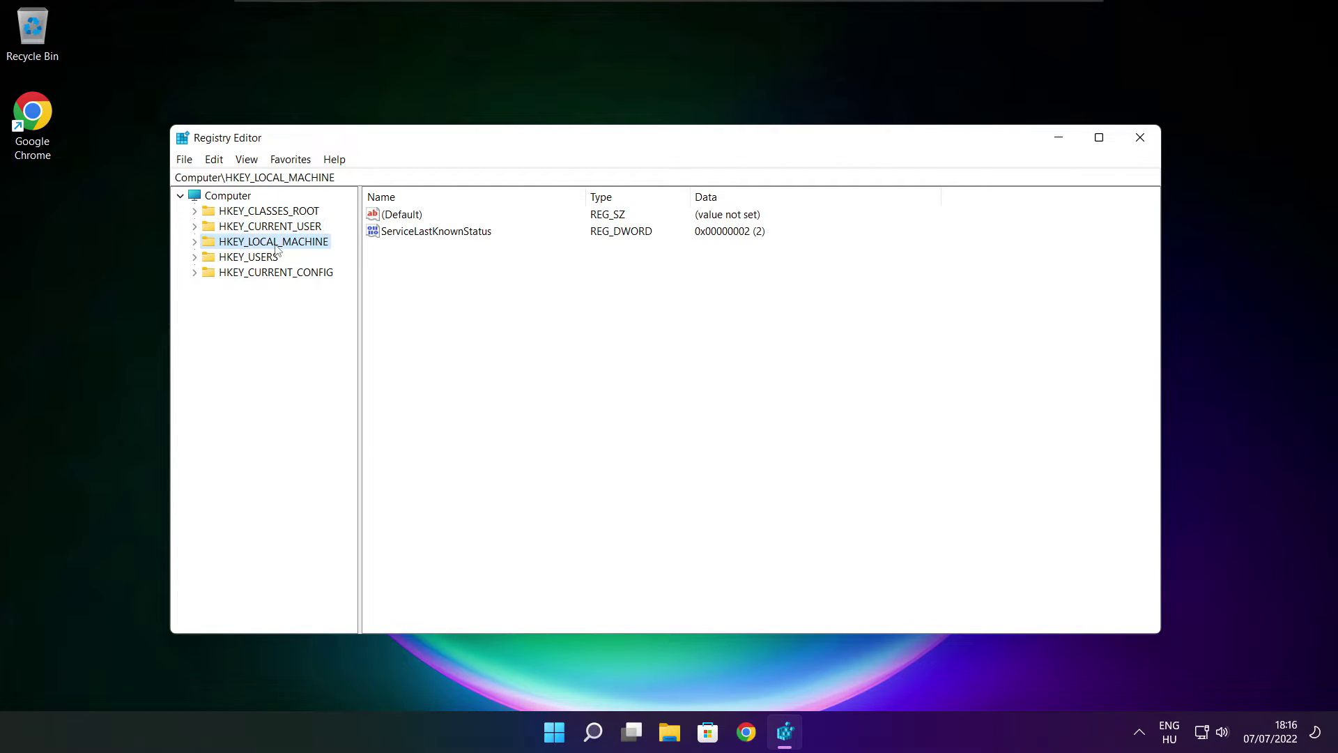
click(195, 243)
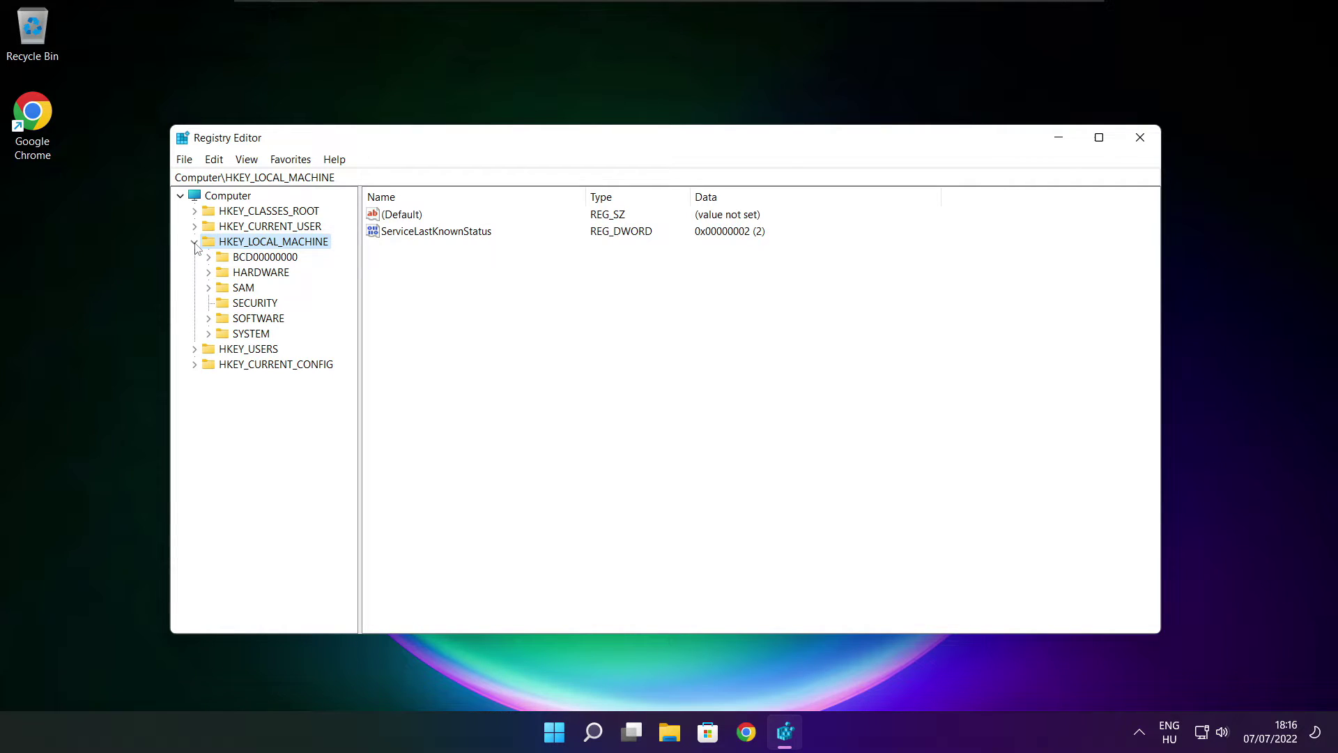
click(243, 320)
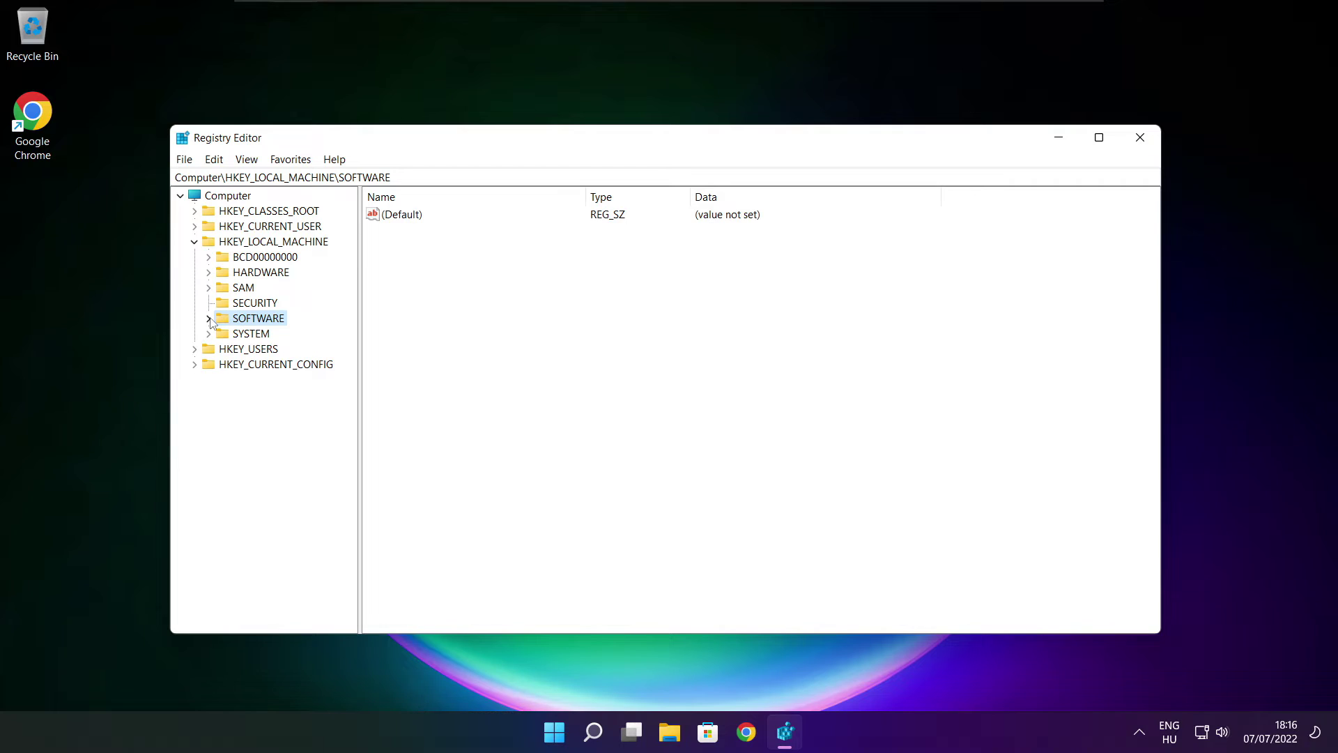
click(208, 319)
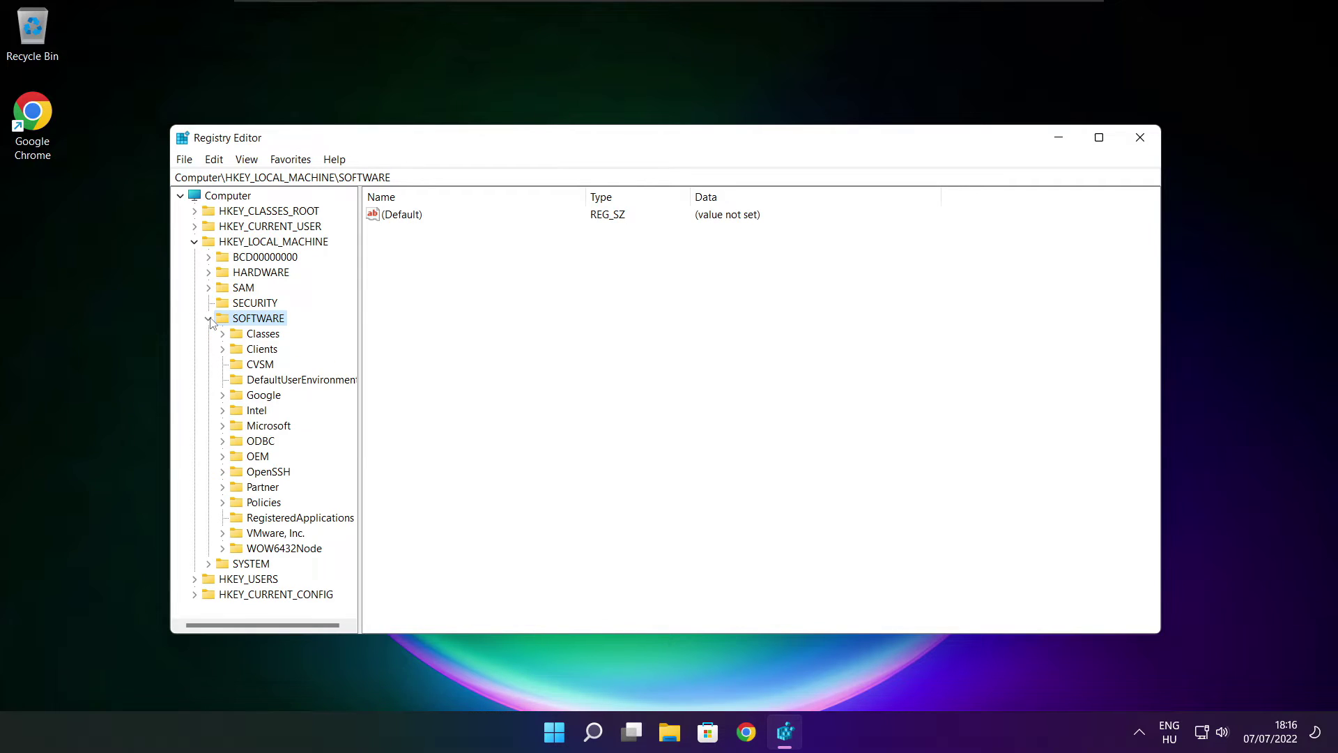
click(249, 428)
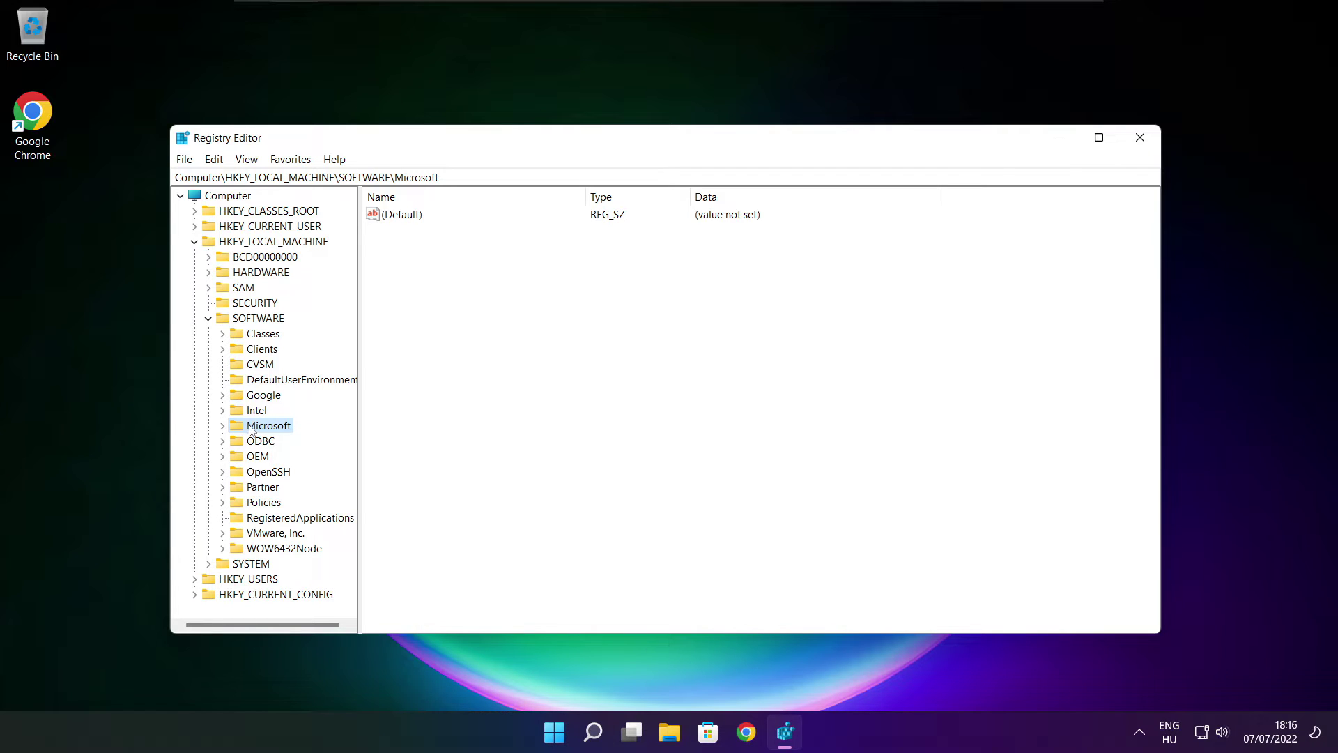
click(223, 427)
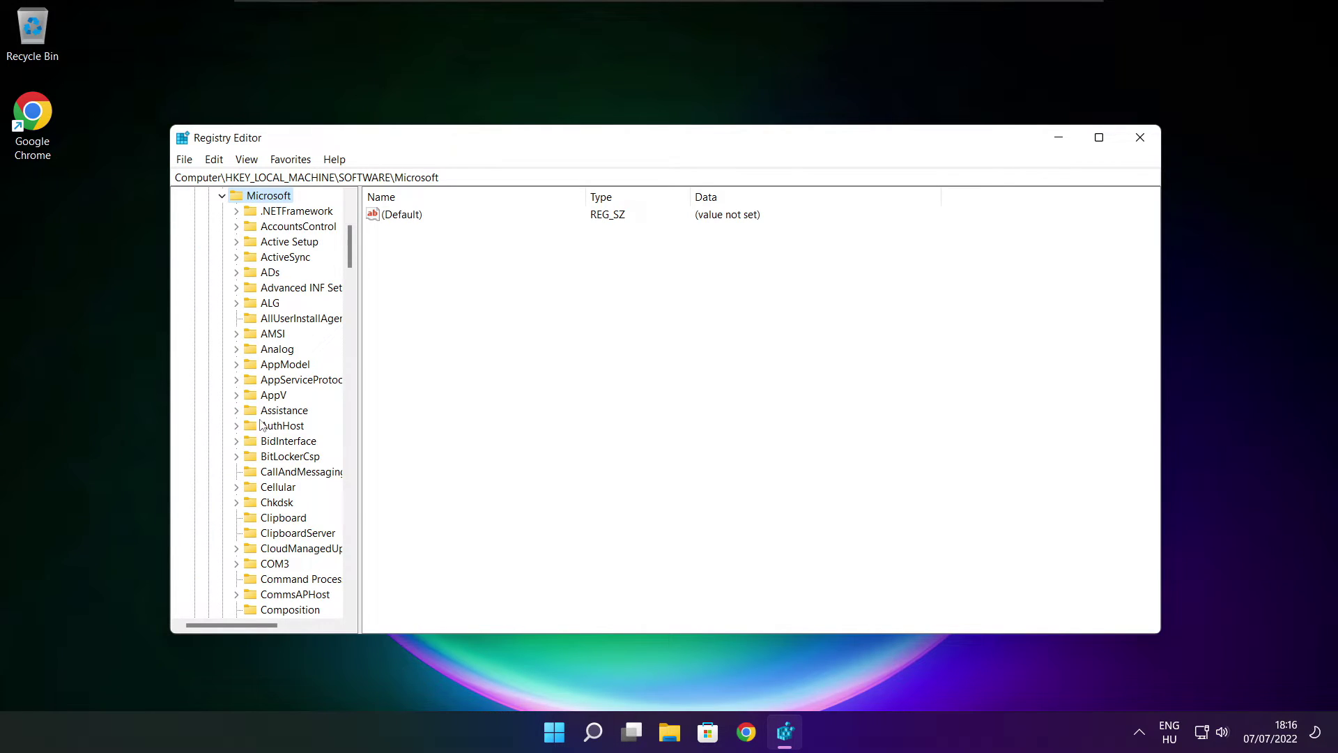
scroll(272, 419, down, 15)
scroll(274, 417, down, 20)
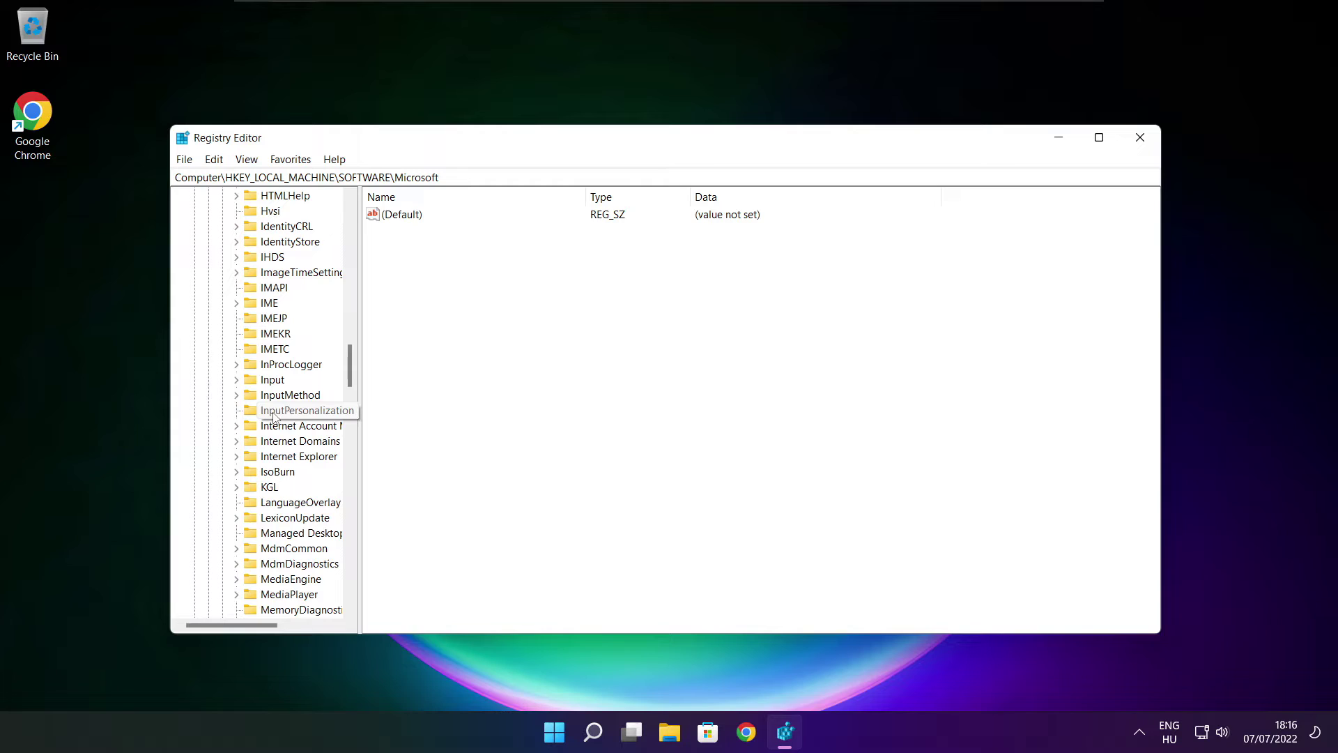
scroll(273, 417, down, 5)
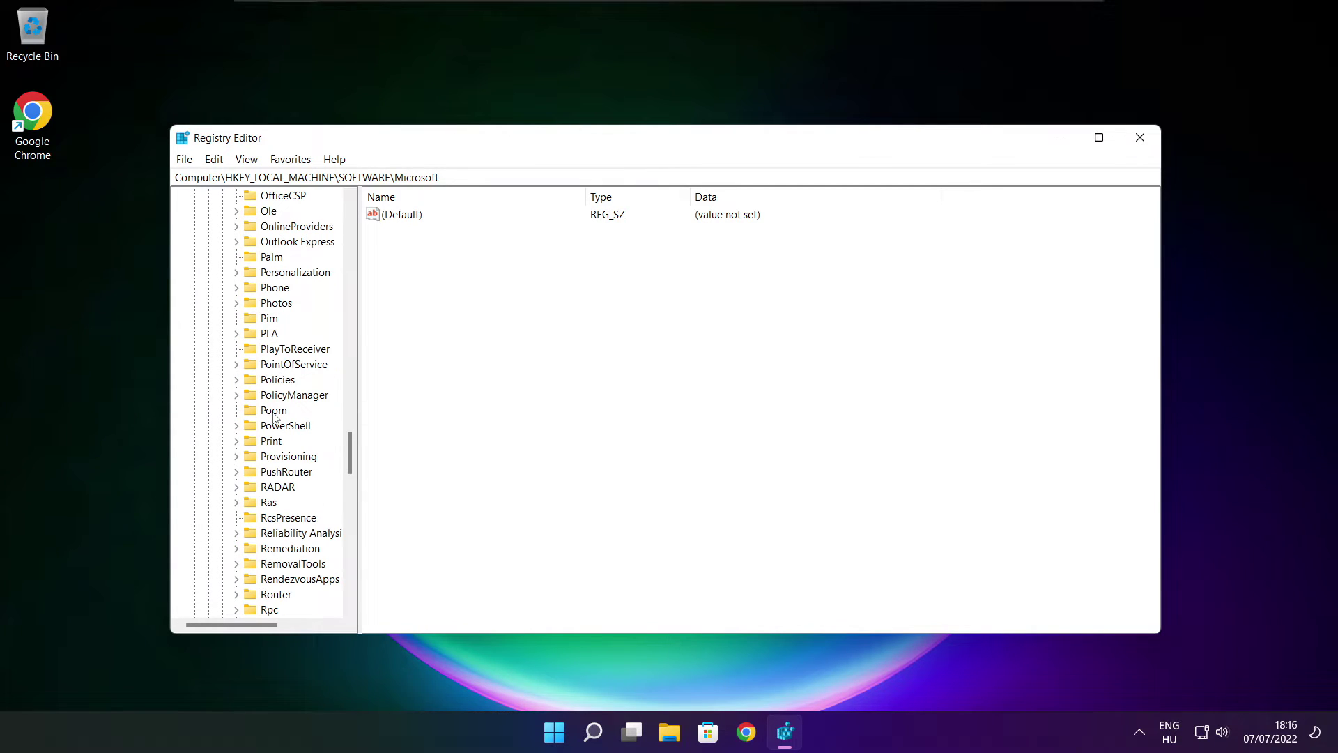
scroll(274, 417, down, 1)
scroll(275, 417, up, 1)
- Expand PolicyManager\default and widen the key tree to read full names
click(254, 399)
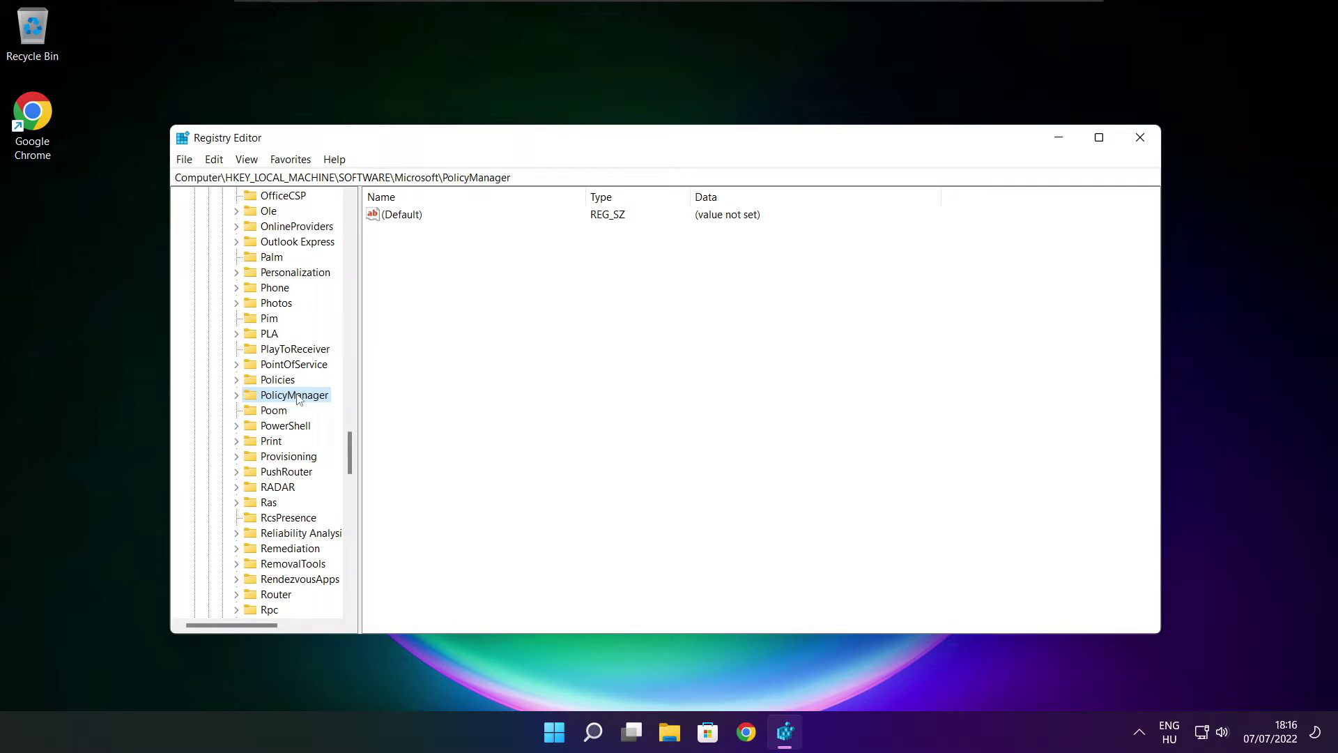
click(236, 395)
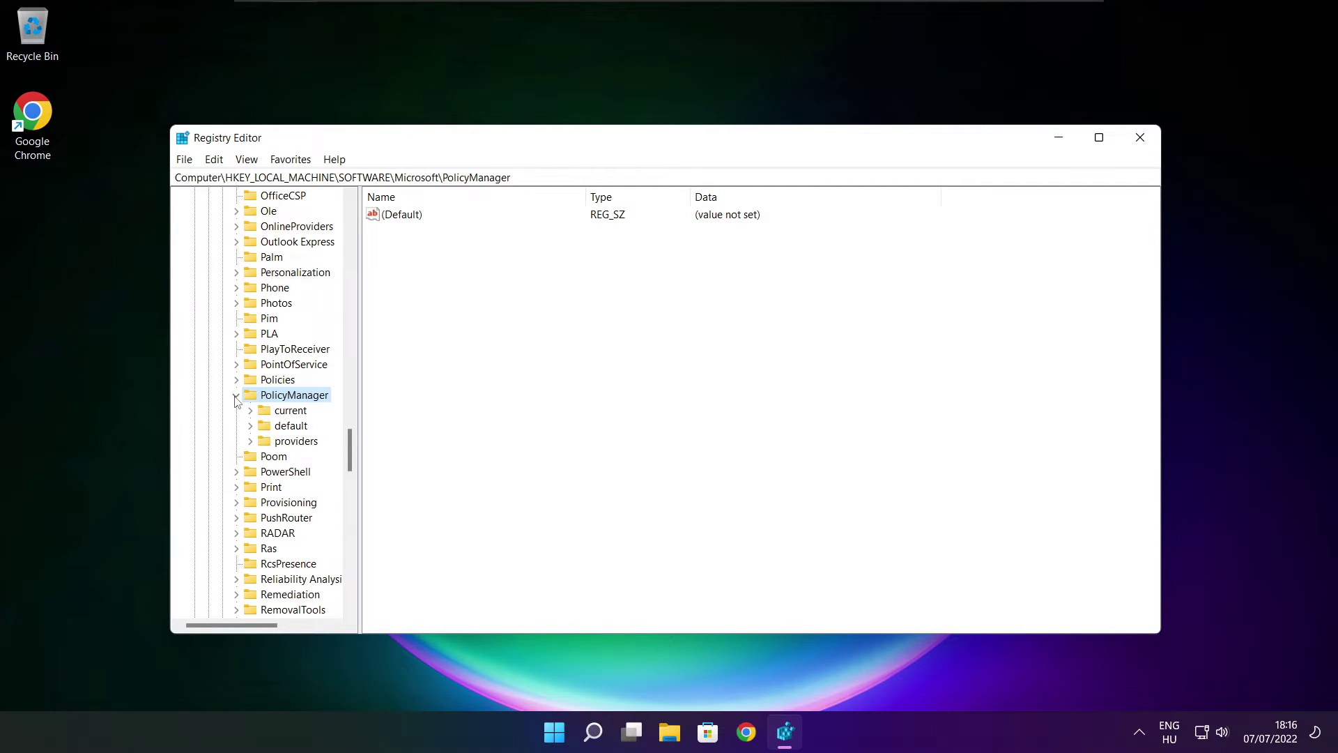
click(285, 432)
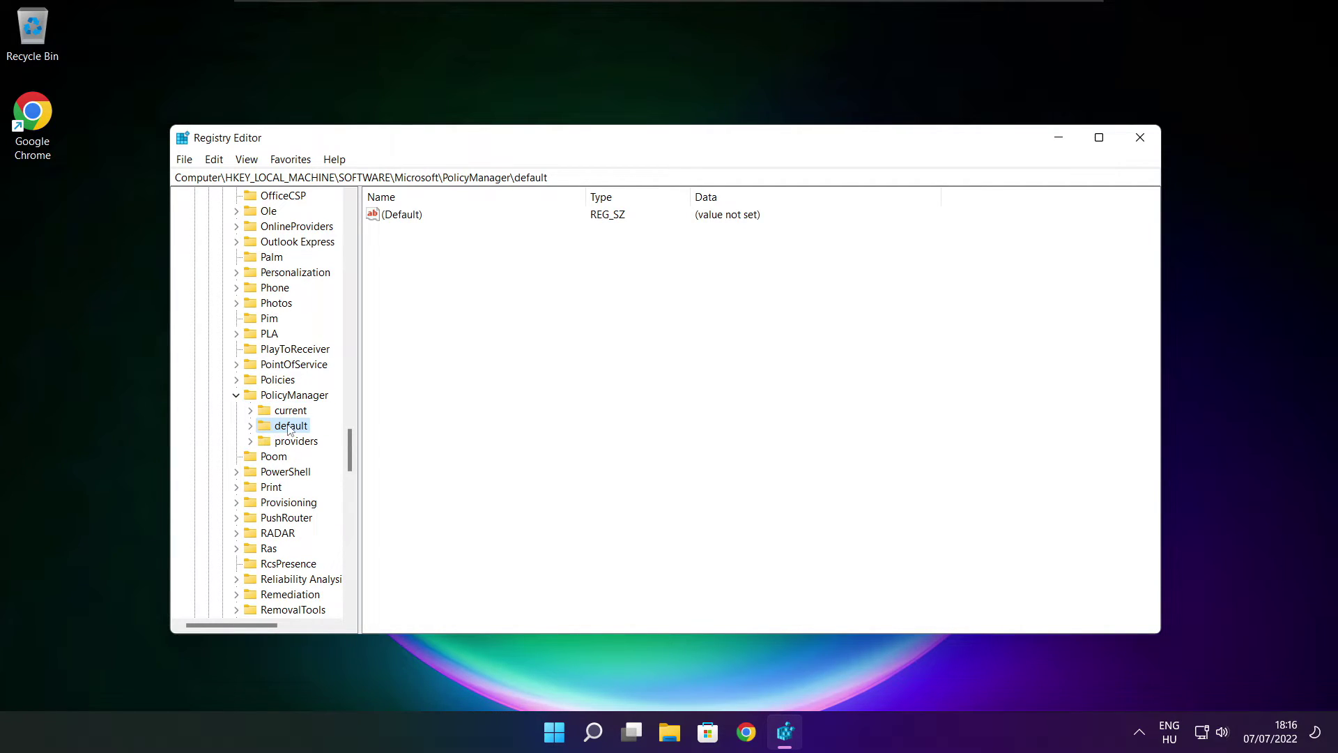
click(251, 427)
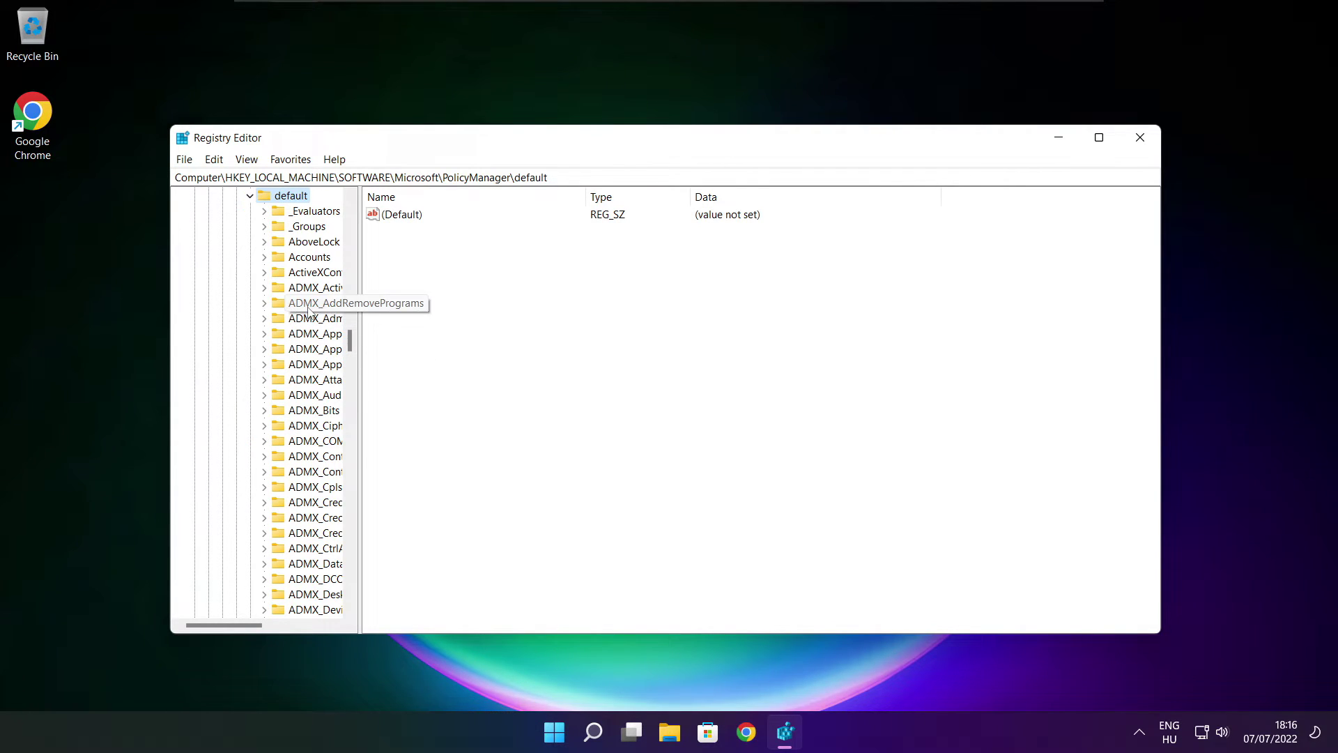
scroll(309, 309, down, 20)
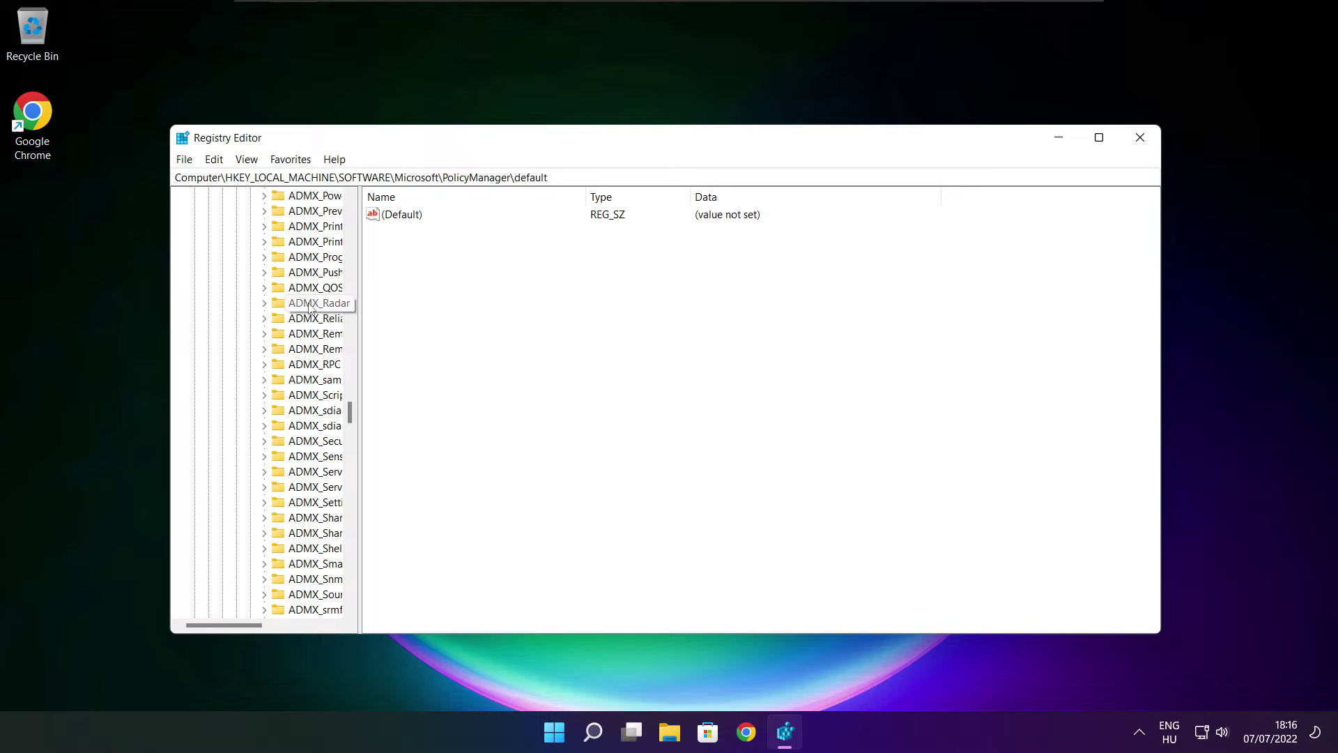
scroll(309, 309, down, 15)
drag(359, 303, 442, 305)
scroll(328, 292, up, 1)
- Open ApplicationManagement\AllowGameDVR and select its 'value' entry
click(315, 287)
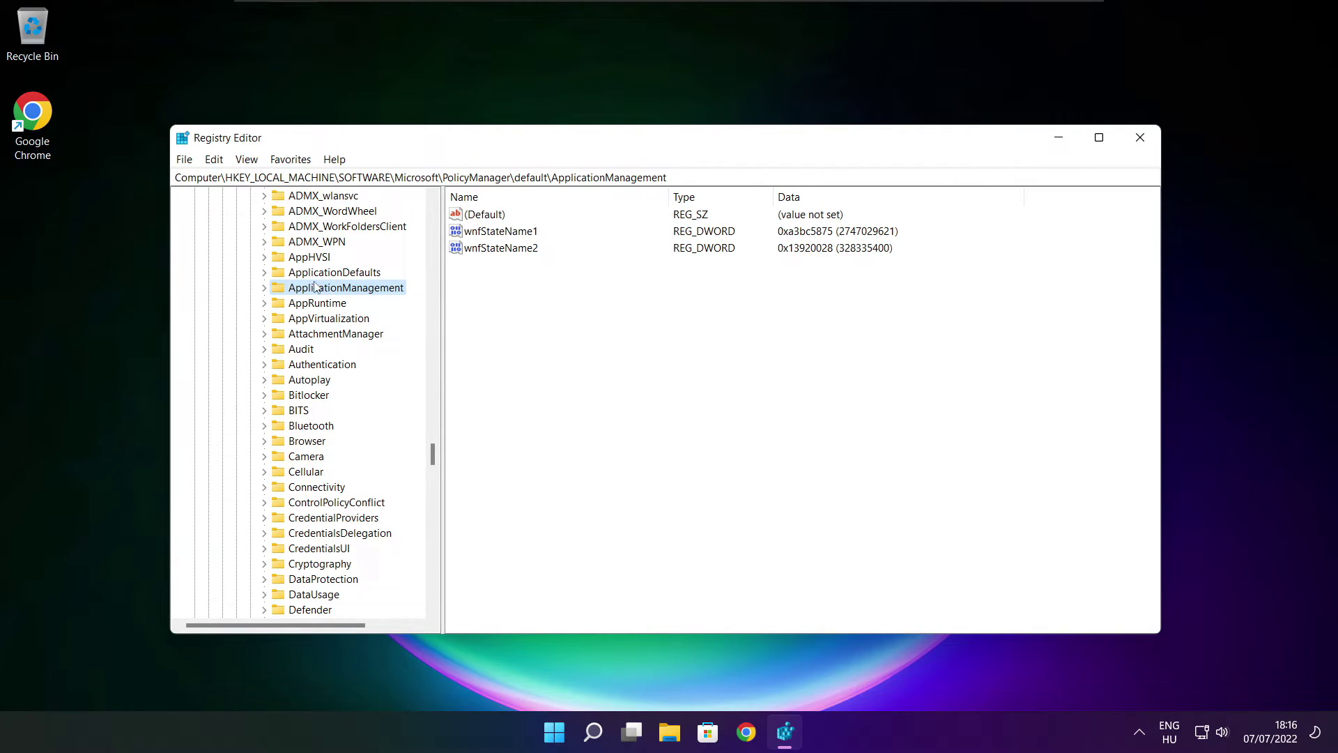
click(264, 287)
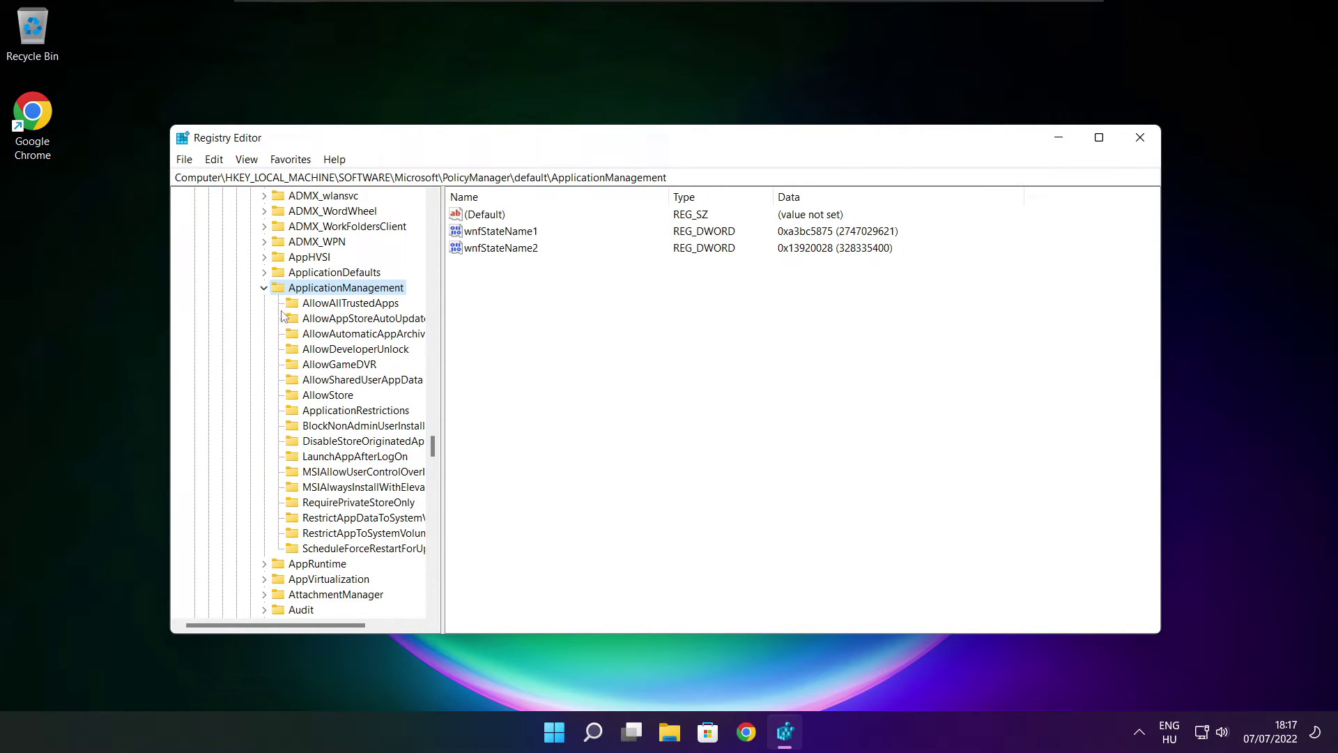
drag(442, 350, 457, 351)
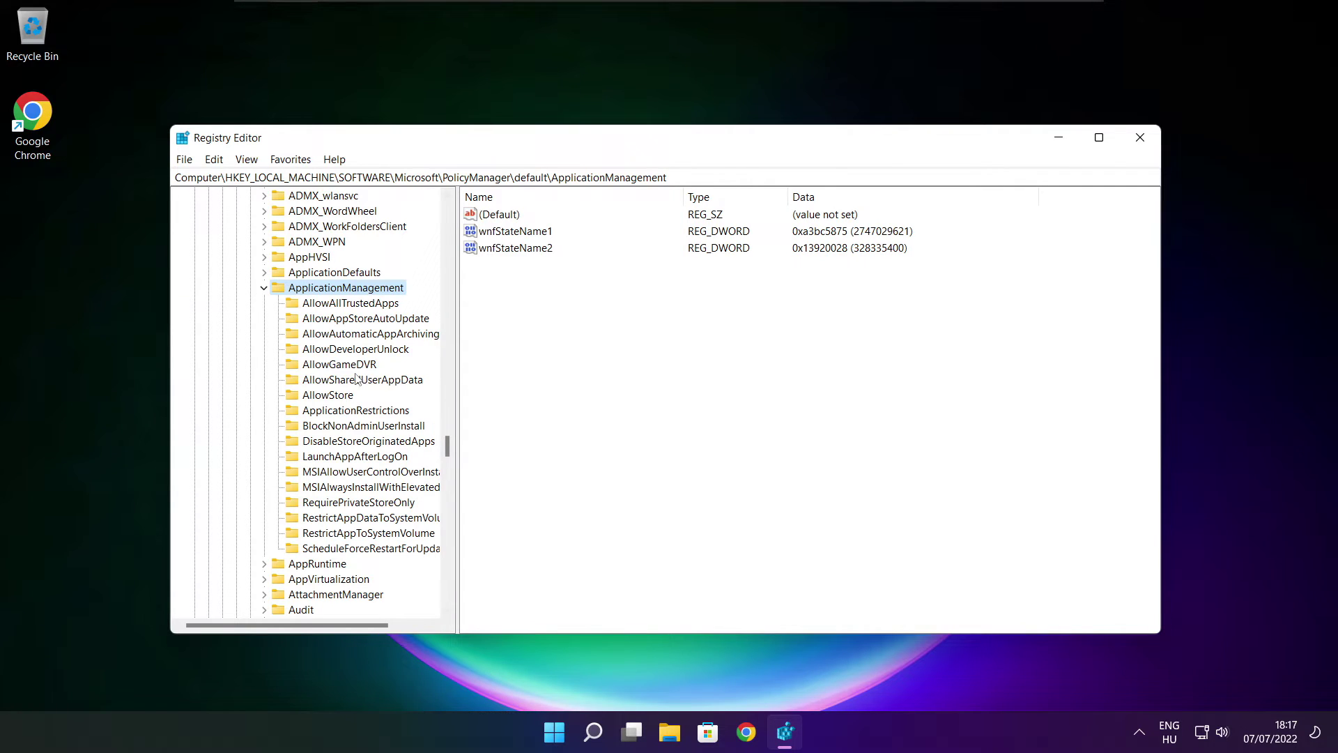
click(339, 365)
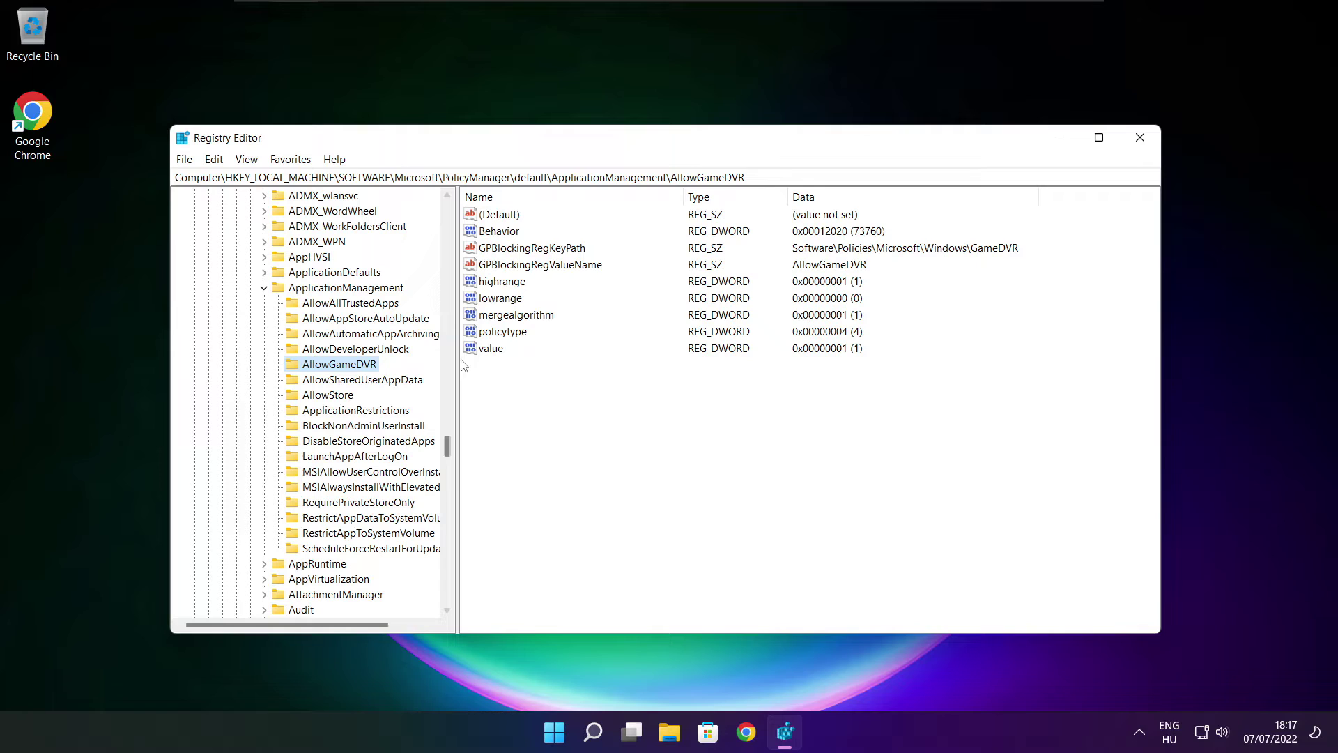
click(482, 352)
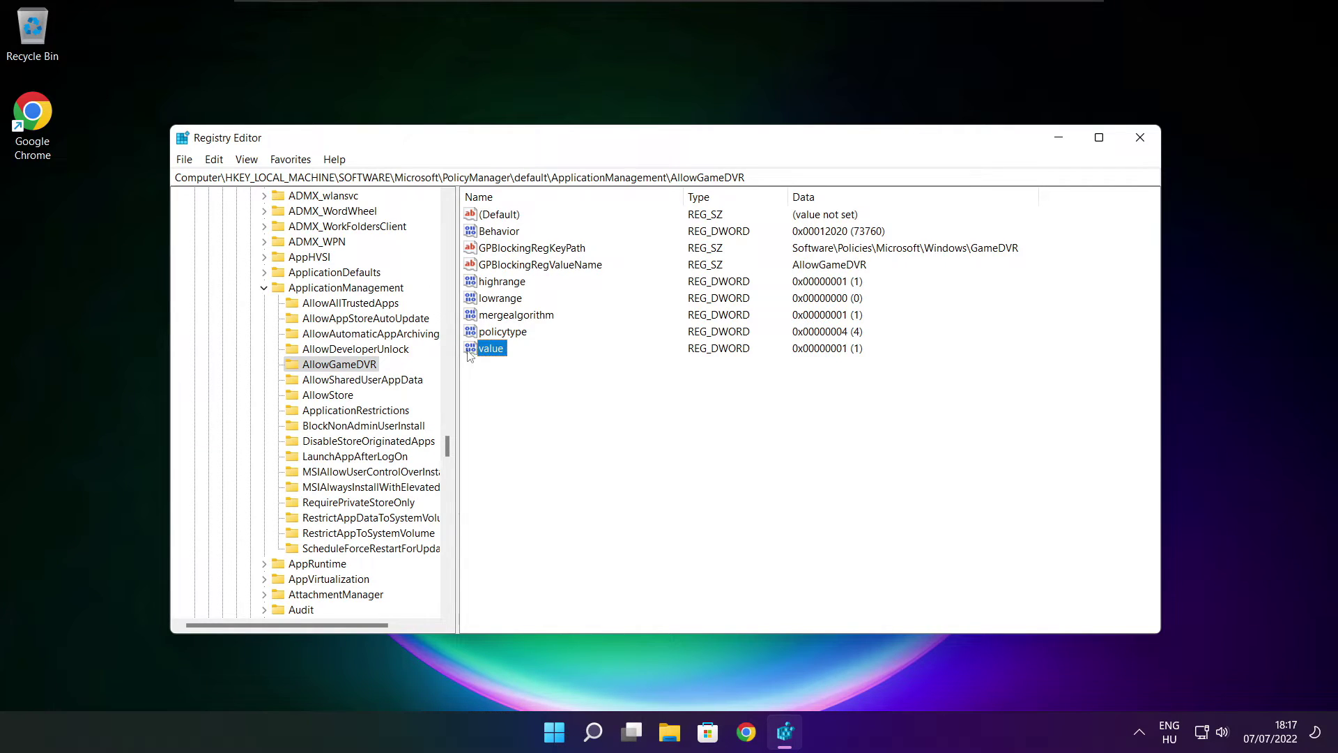
- Change AllowGameDVR's value data to 0, then close Registry Editor
double_click(499, 351)
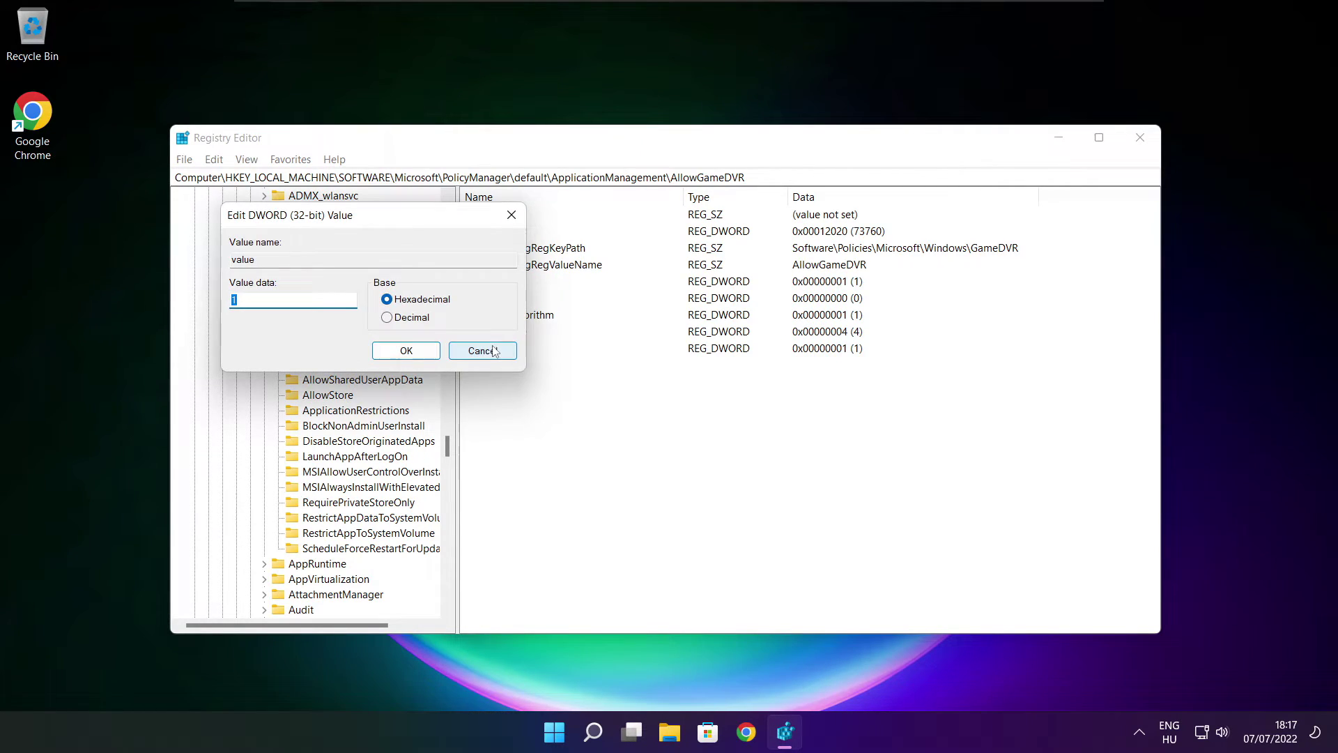
drag(543, 267, 679, 278)
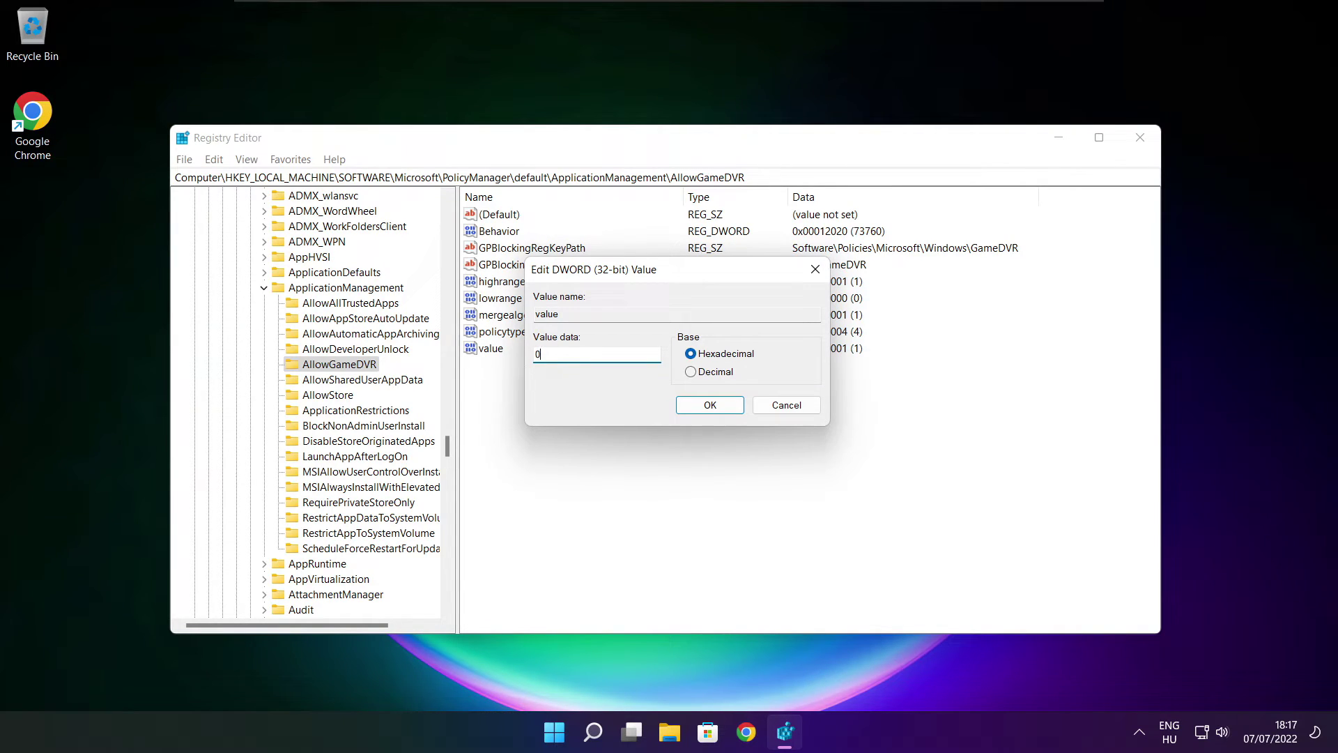
click(710, 405)
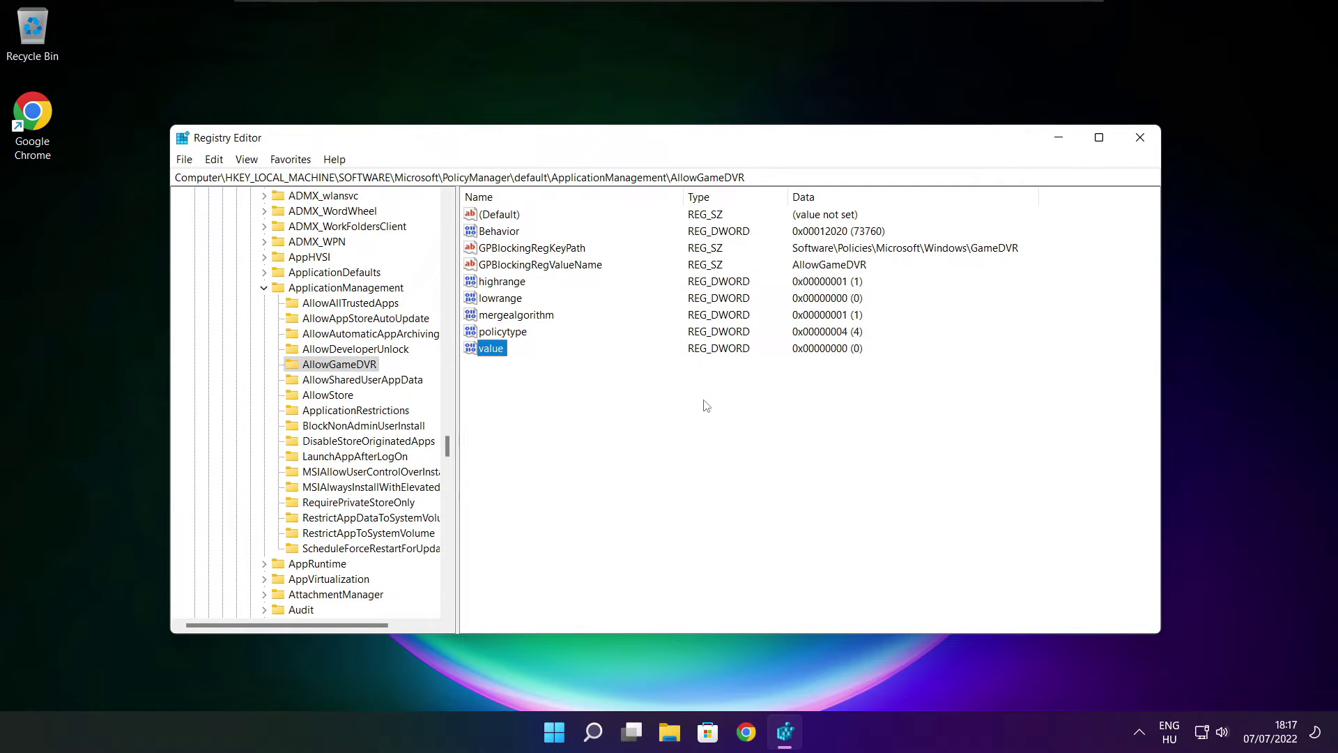
click(1142, 142)
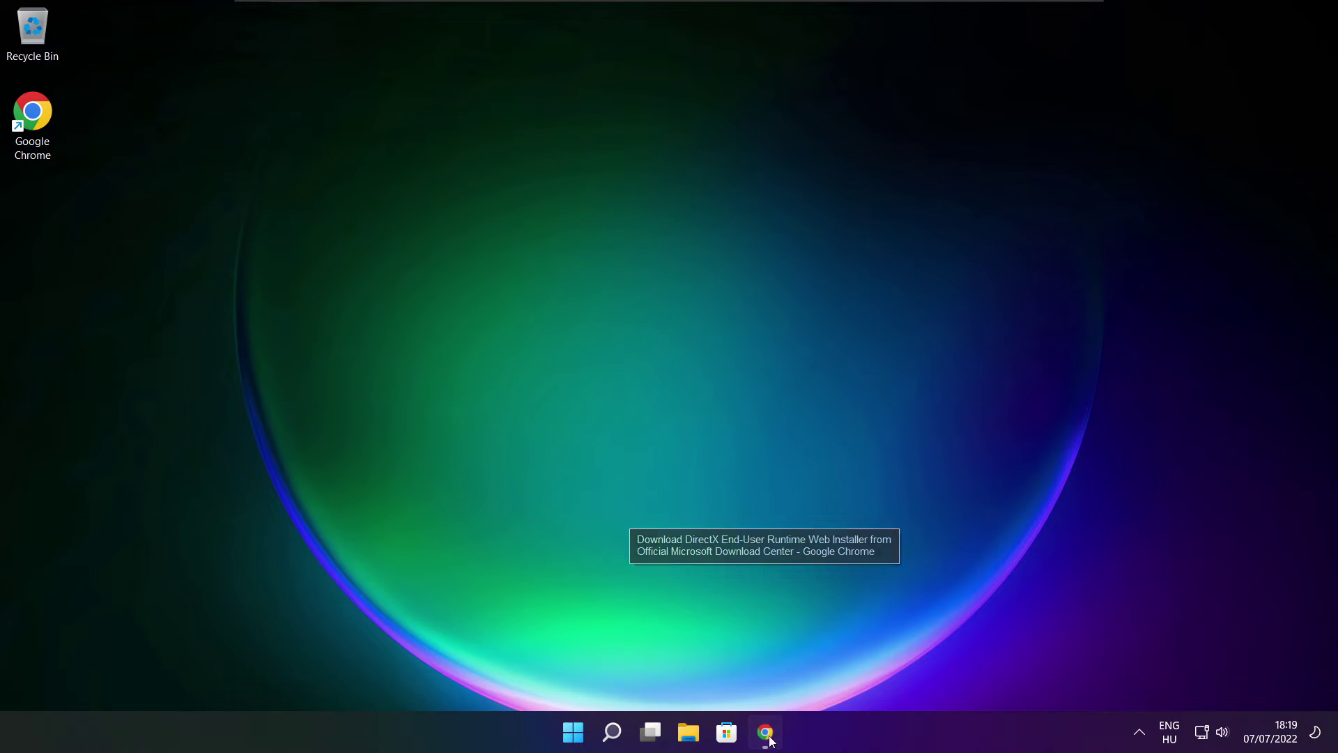
- Return to Chrome's DirectX End-User Runtime page and download dxwebsetup.exe
click(770, 739)
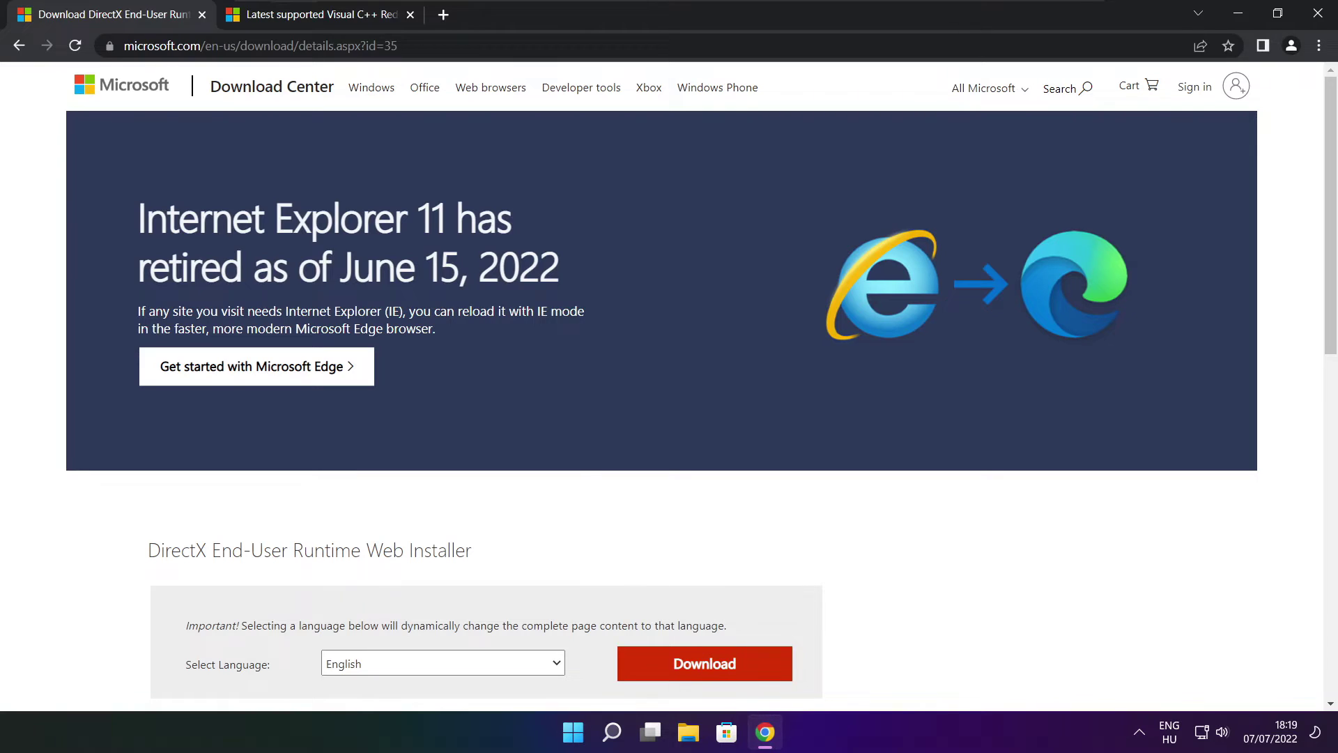
key(ctrl+l)
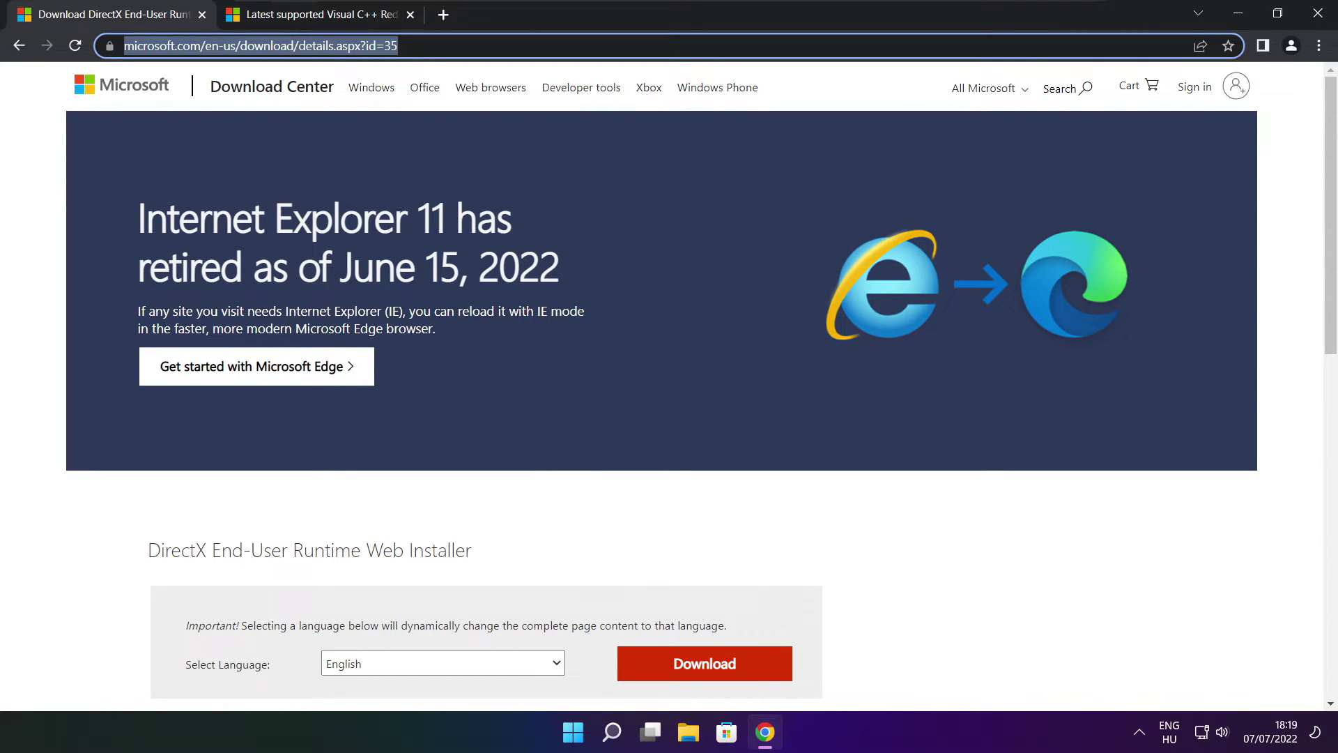
key(End)
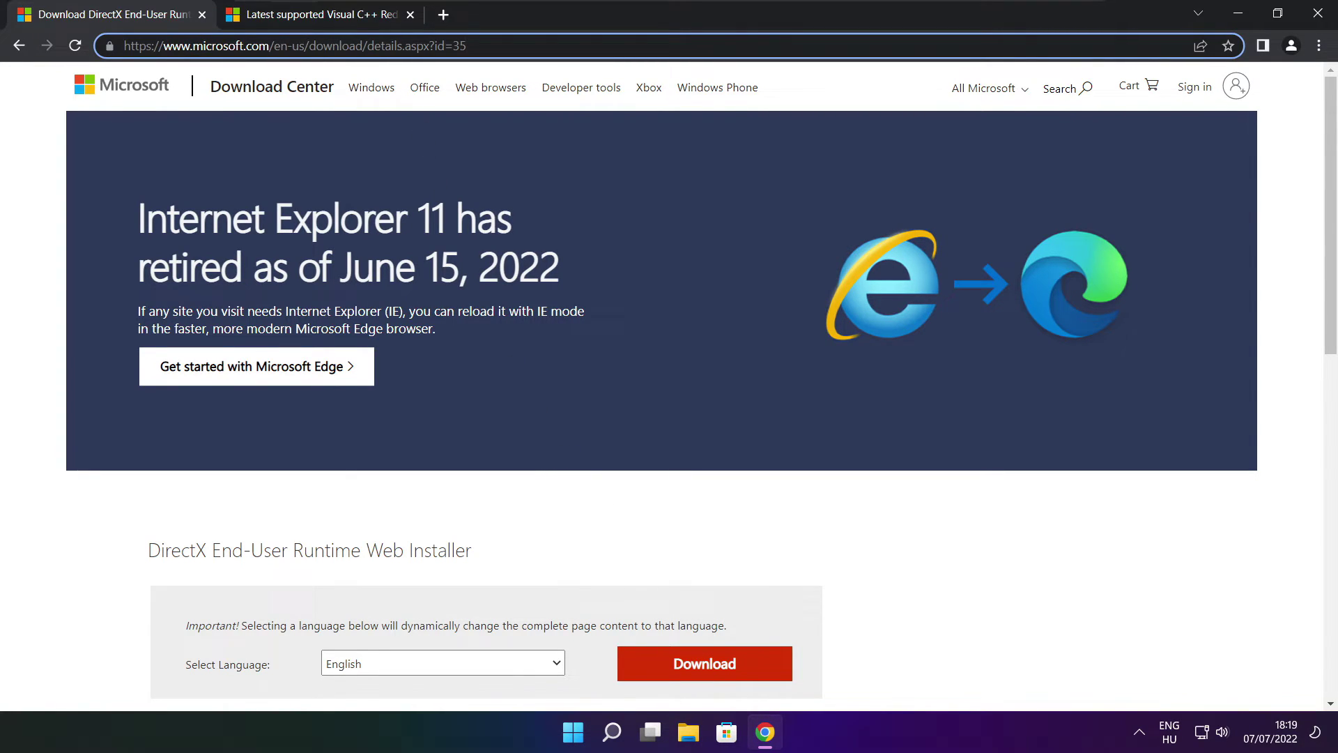
click(478, 503)
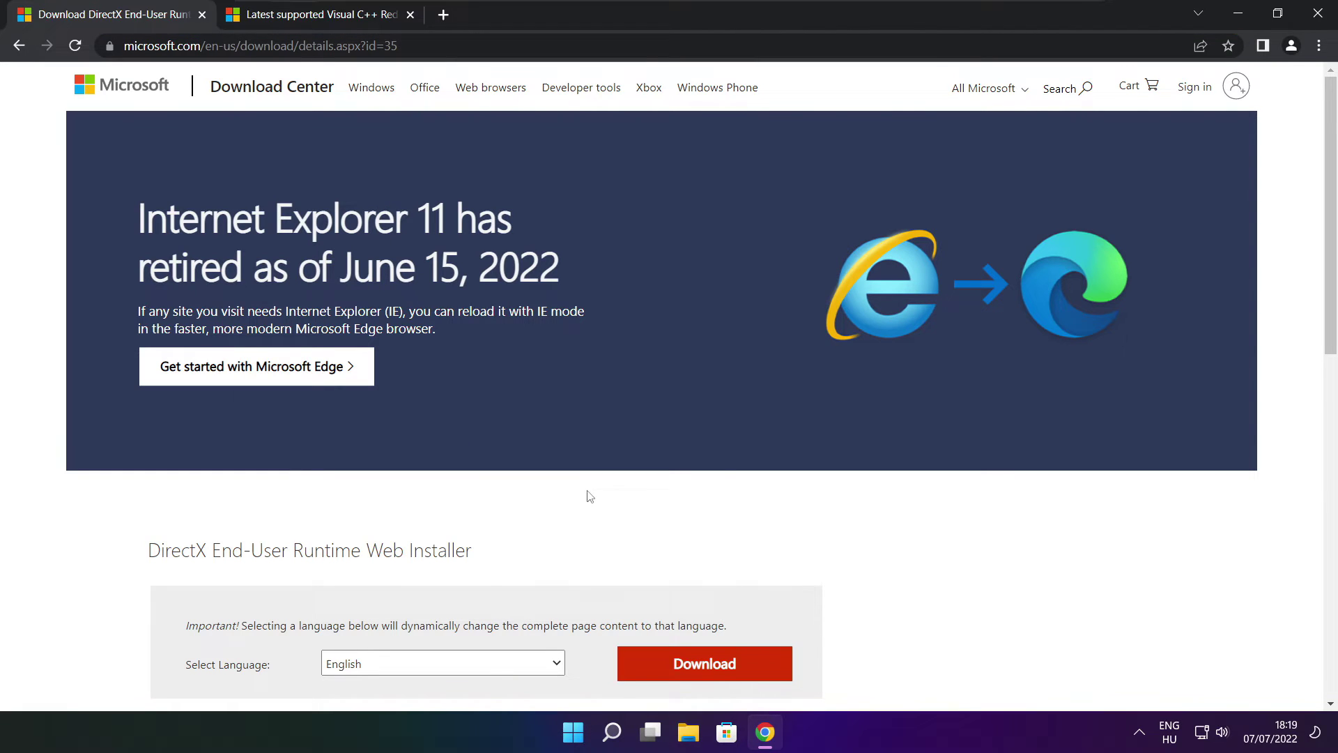
scroll(1328, 209, down, 4)
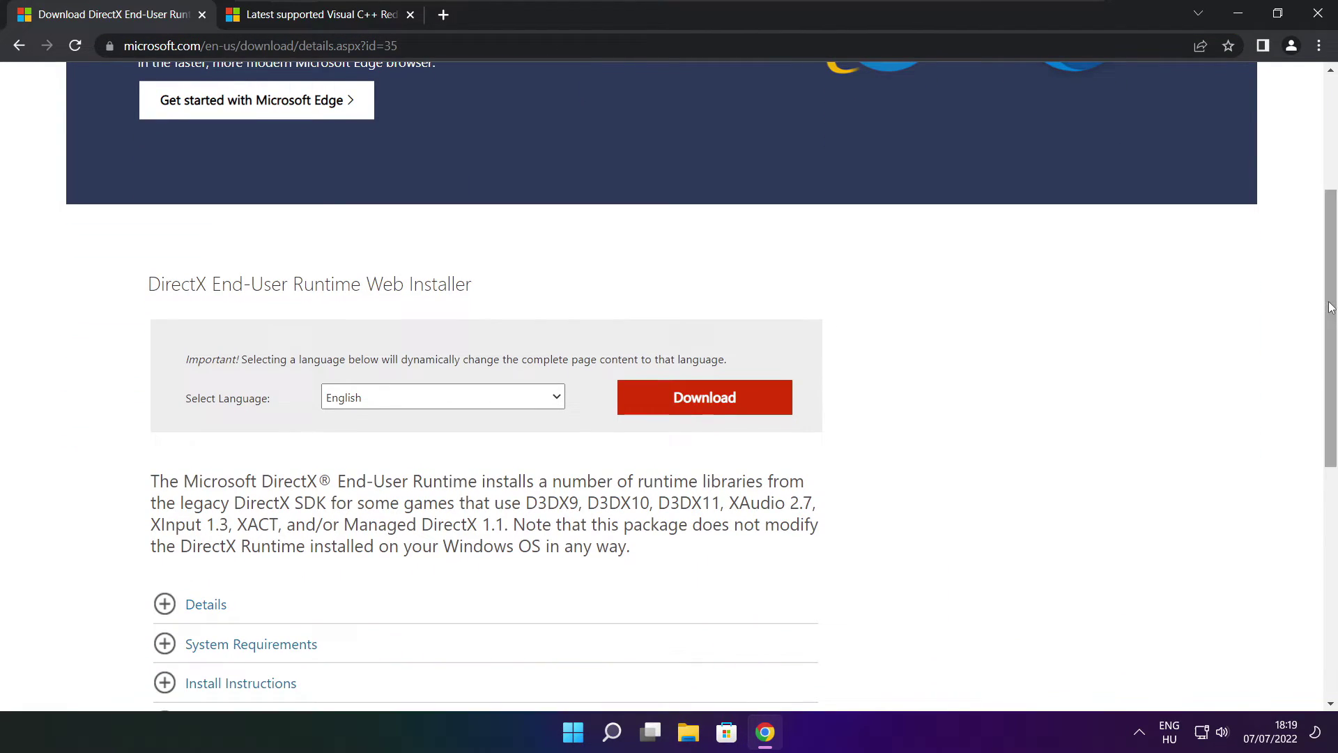
drag(497, 291, 571, 296)
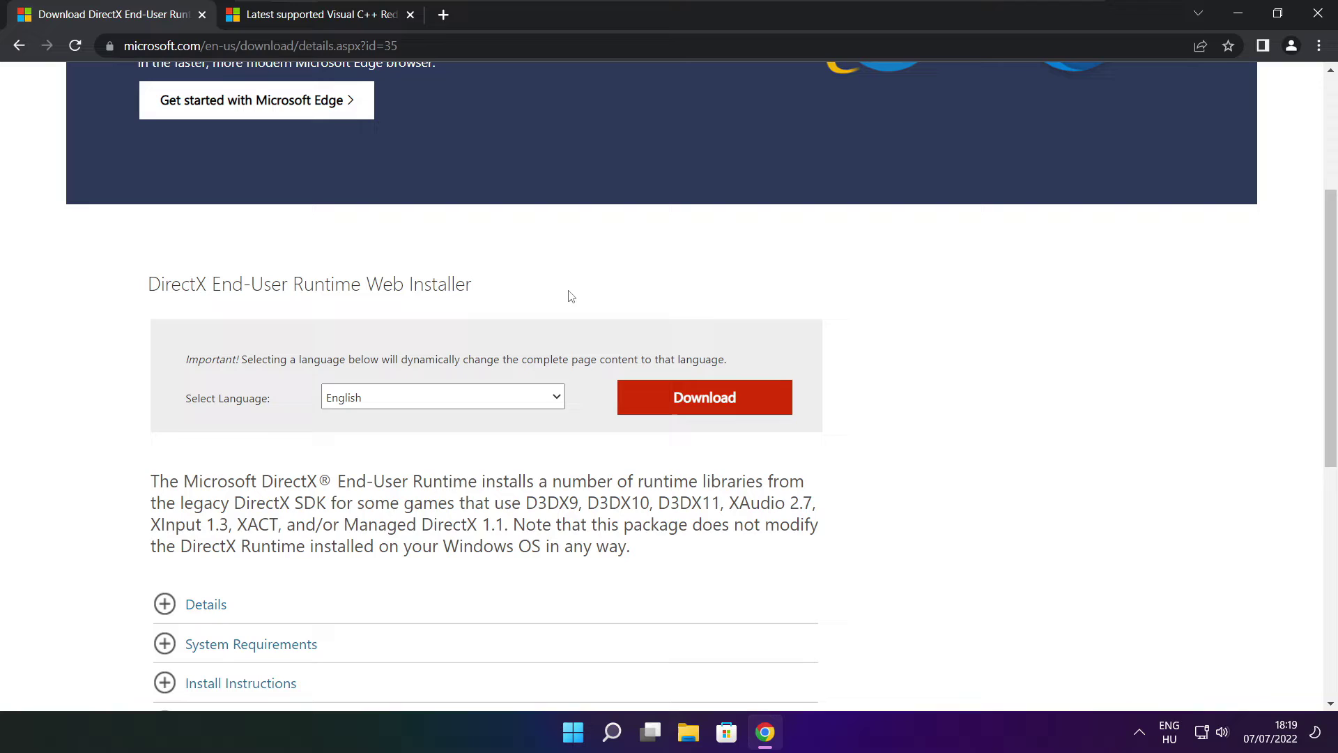
click(710, 403)
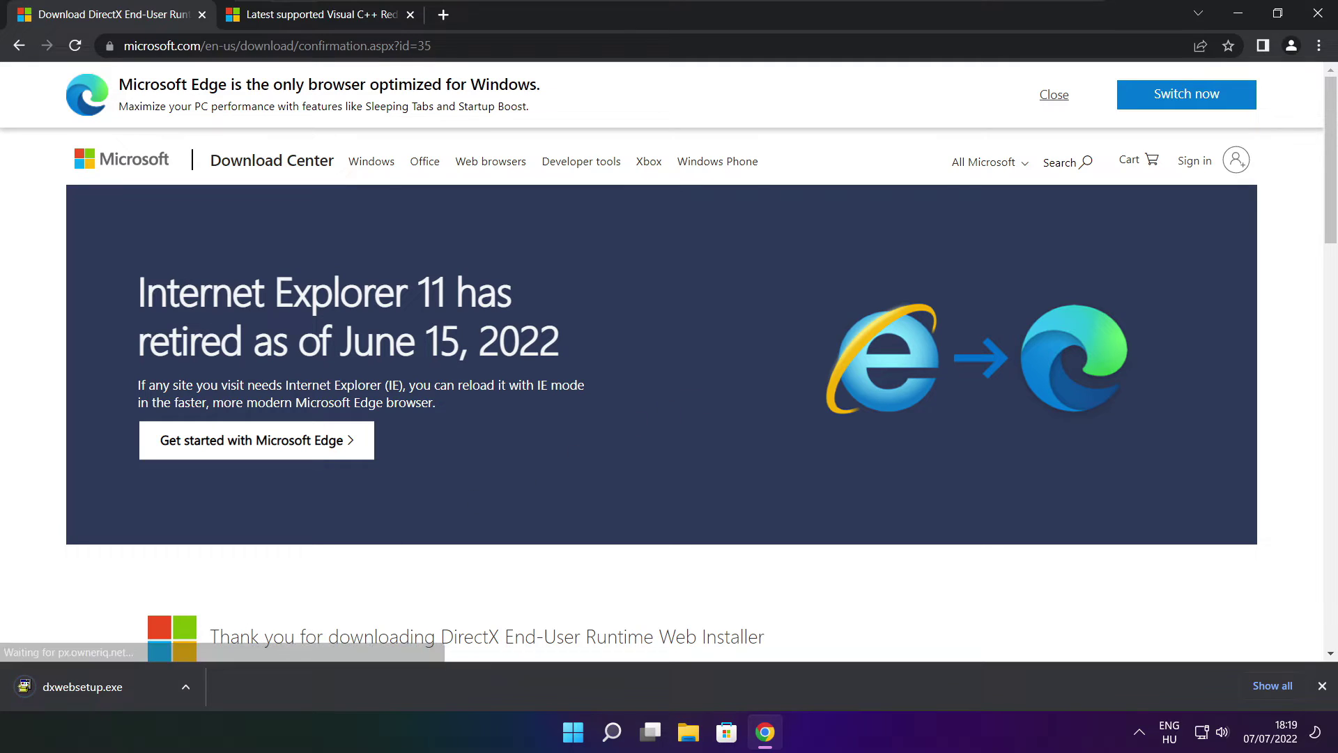
- Run dxwebsetup.exe, accept the licence, skip the Bing Bar offer, and install DirectX to completion
click(125, 687)
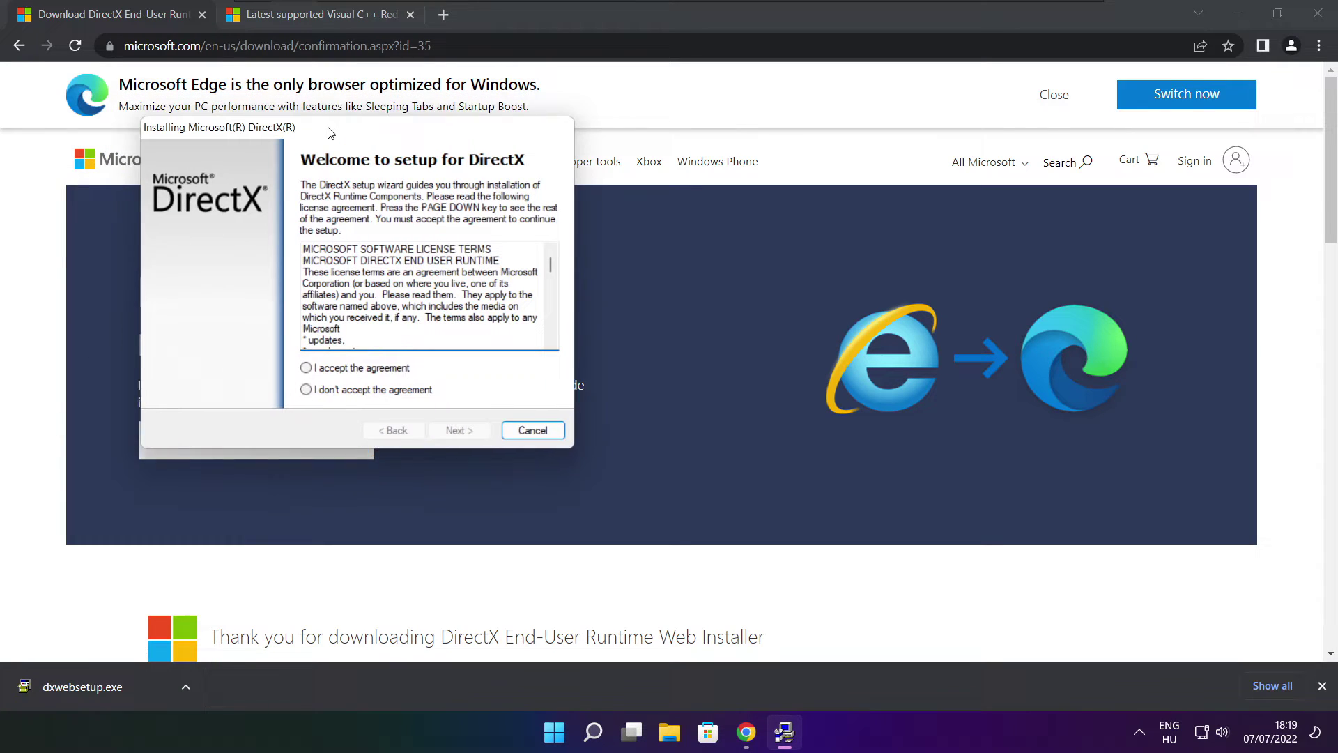
drag(331, 133, 639, 202)
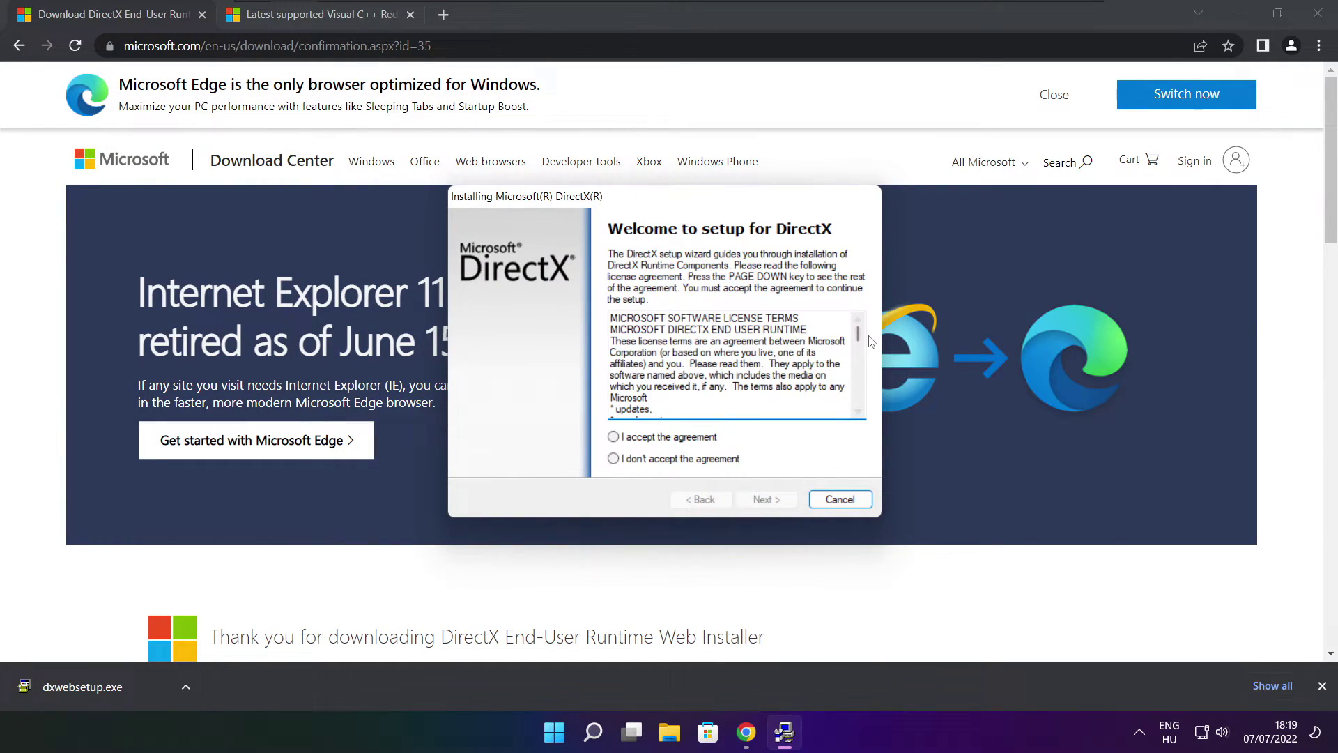
drag(858, 331, 856, 406)
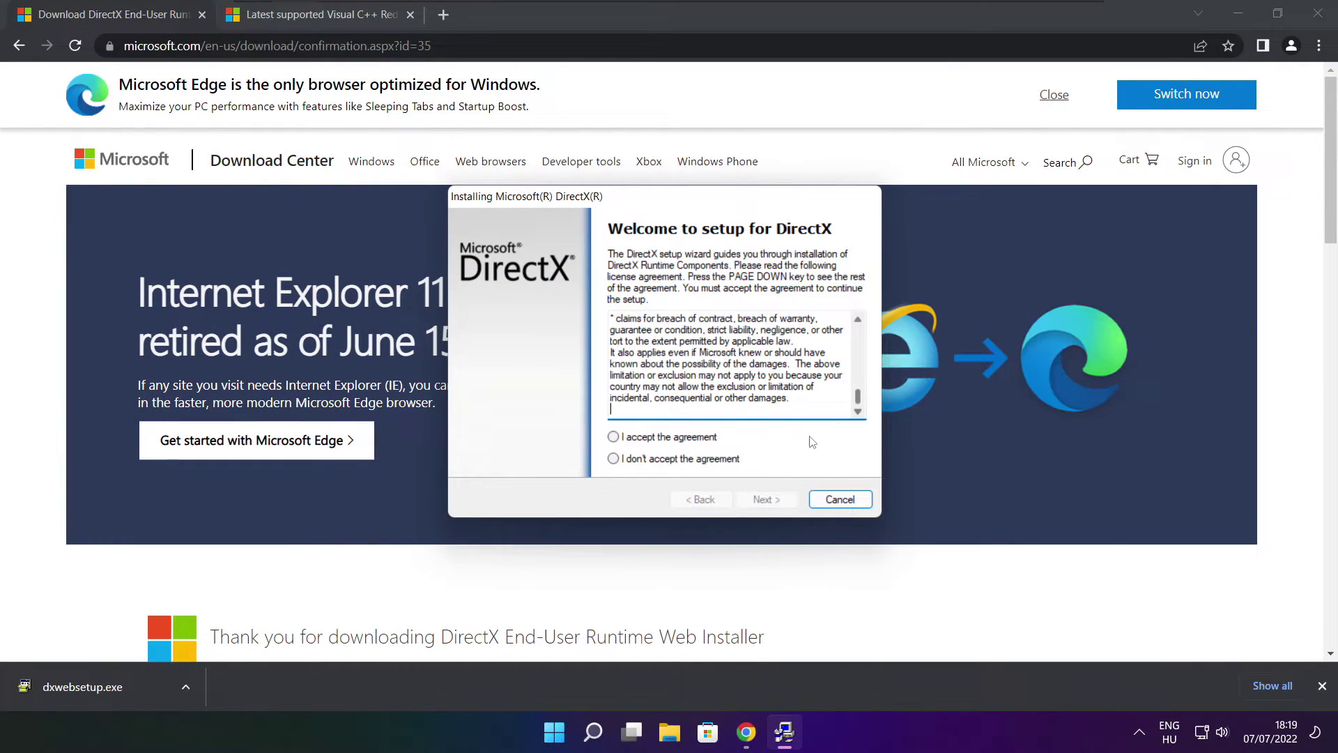
click(629, 439)
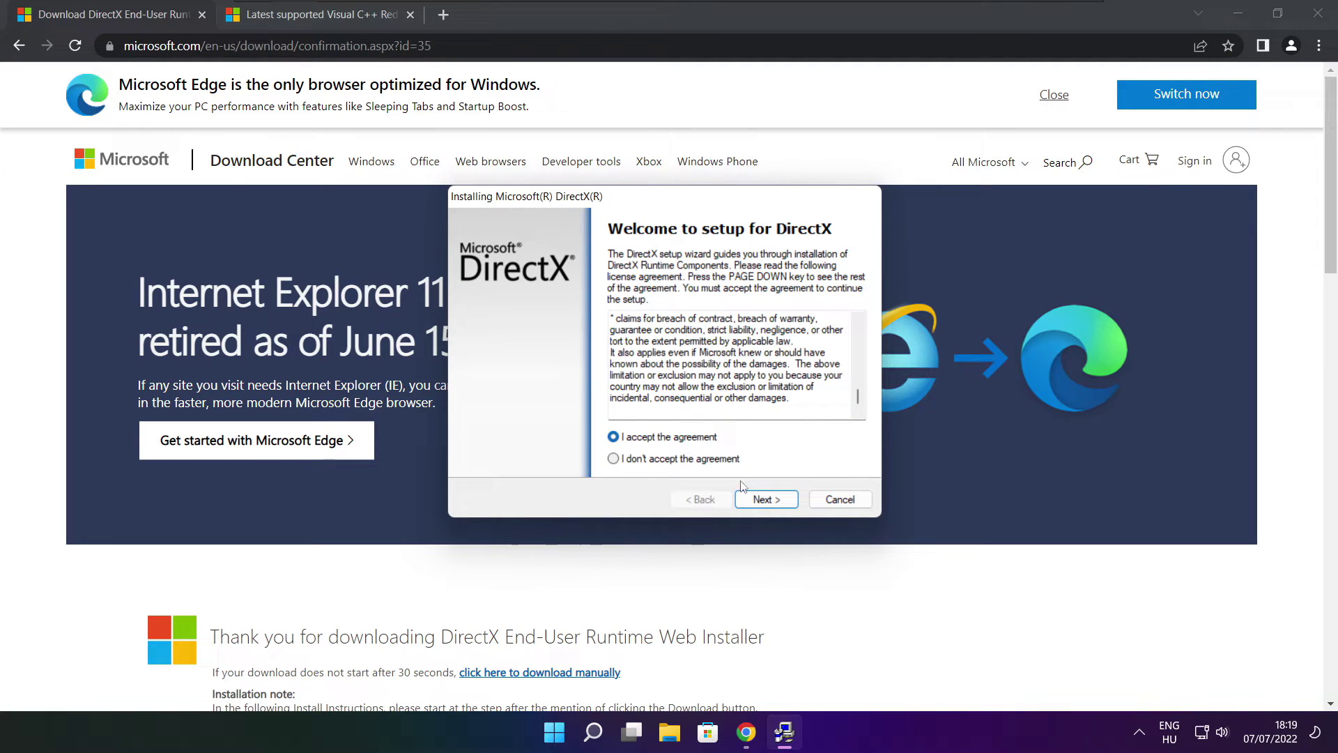
click(772, 502)
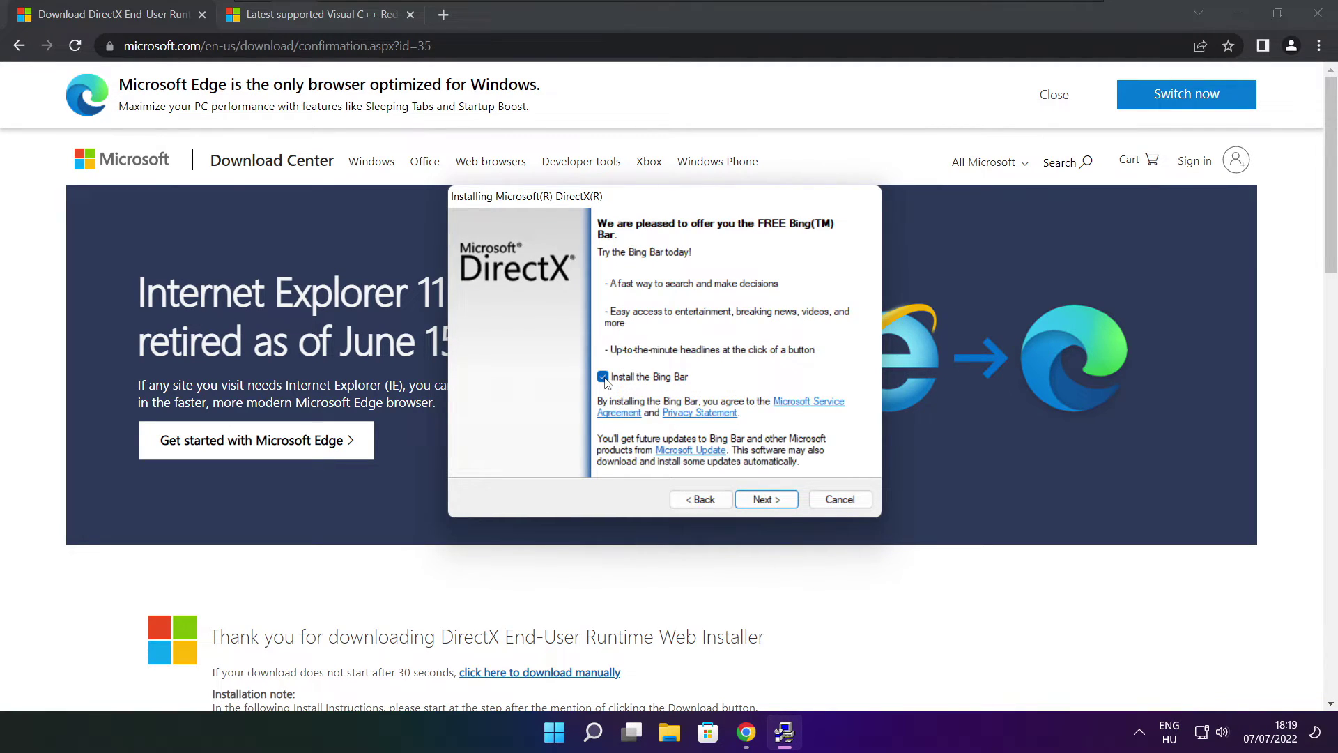
click(780, 495)
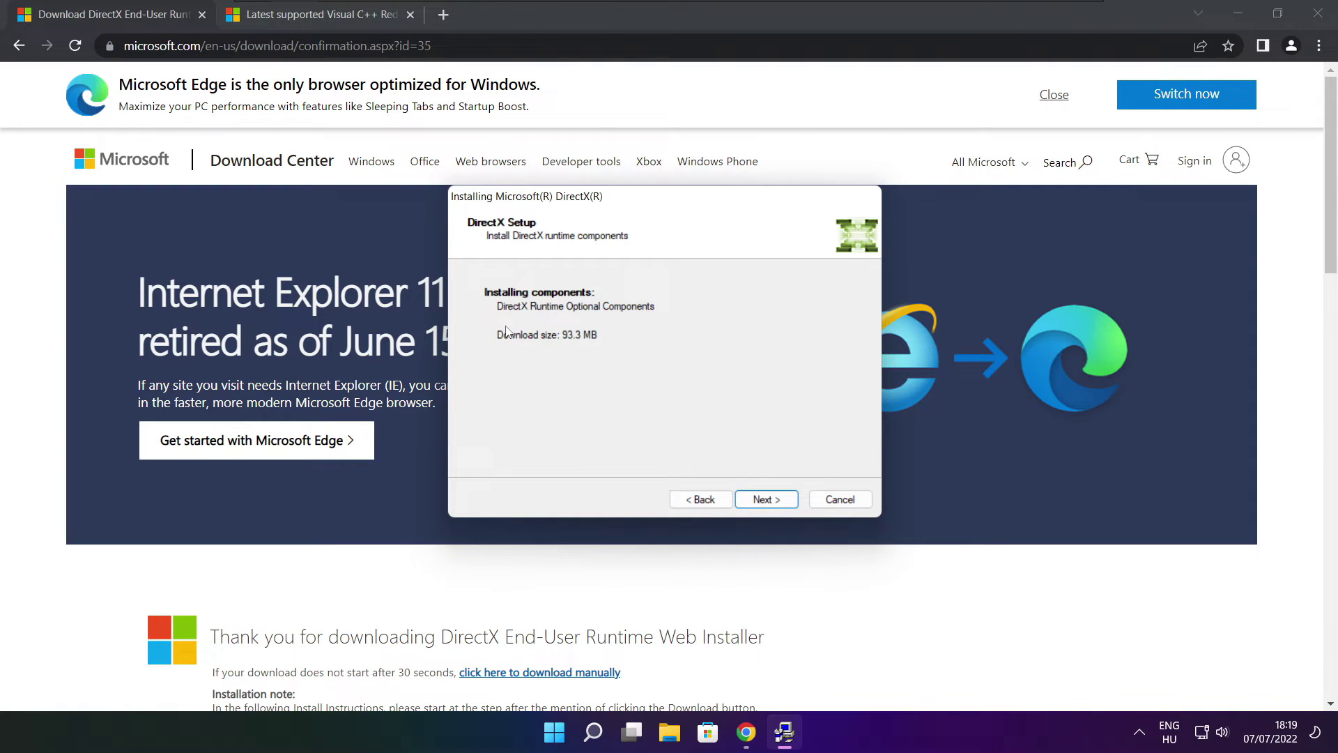
click(767, 501)
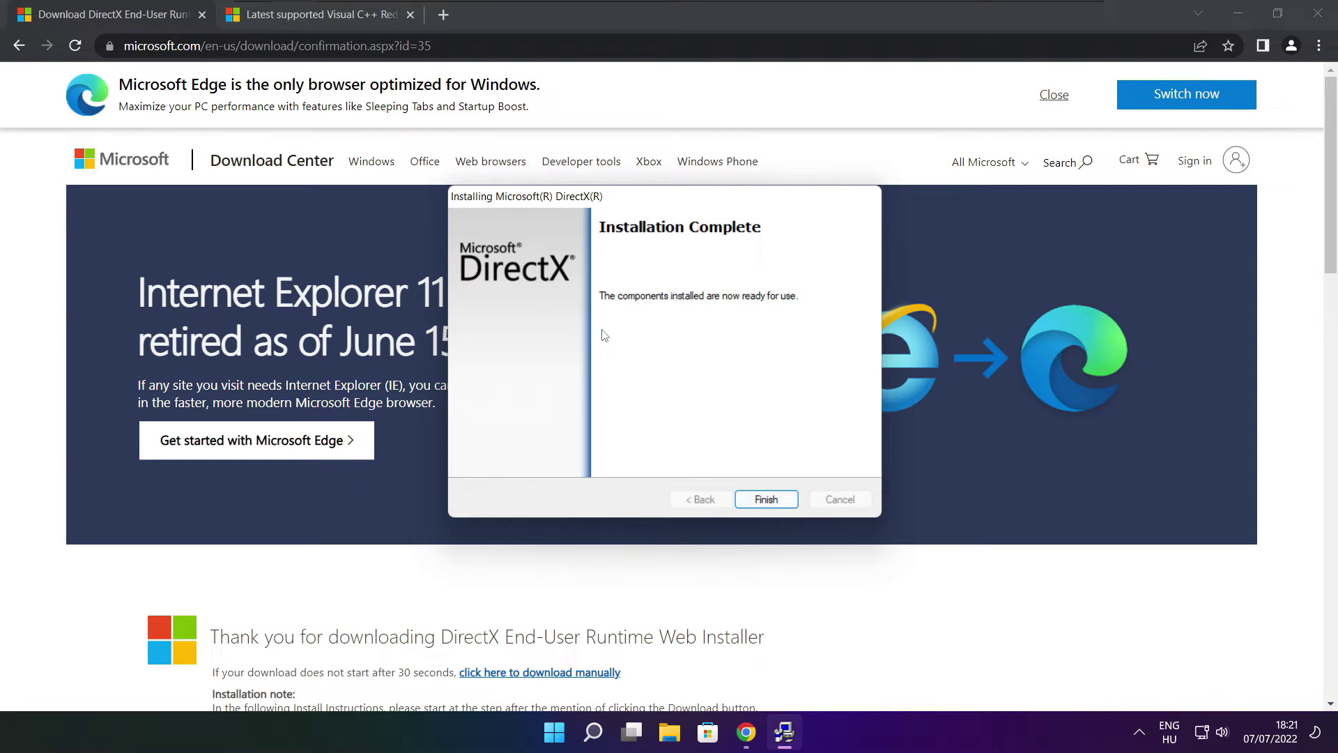
click(767, 502)
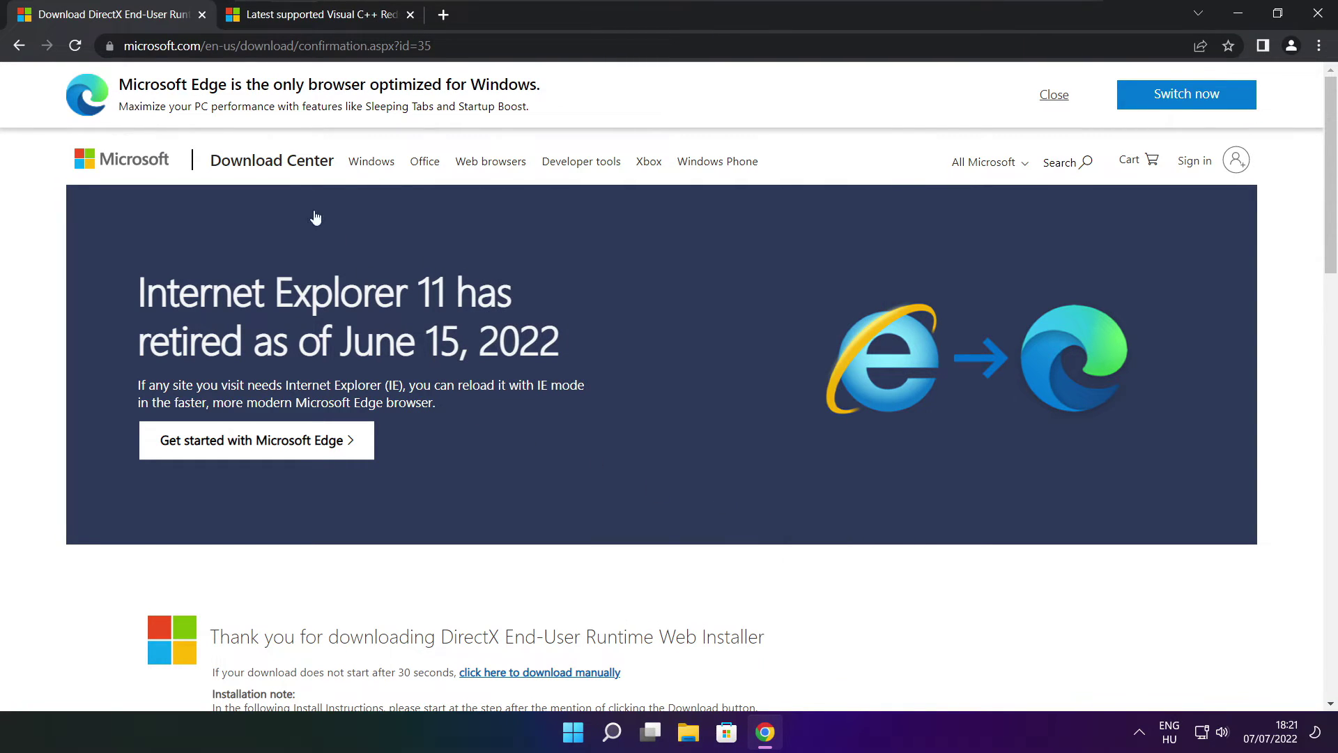
- Close the DirectX tab and bring the Visual C++ redistributable download table into view
click(202, 17)
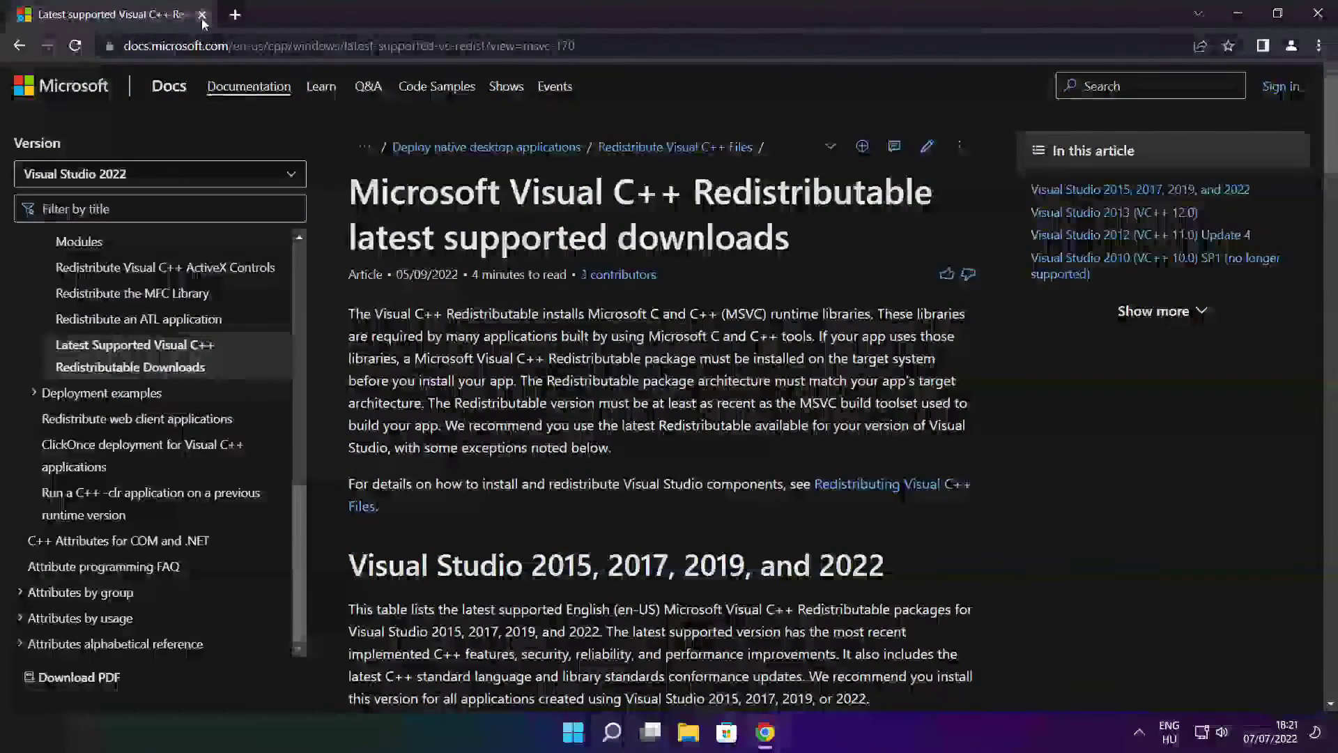
key(ctrl+l)
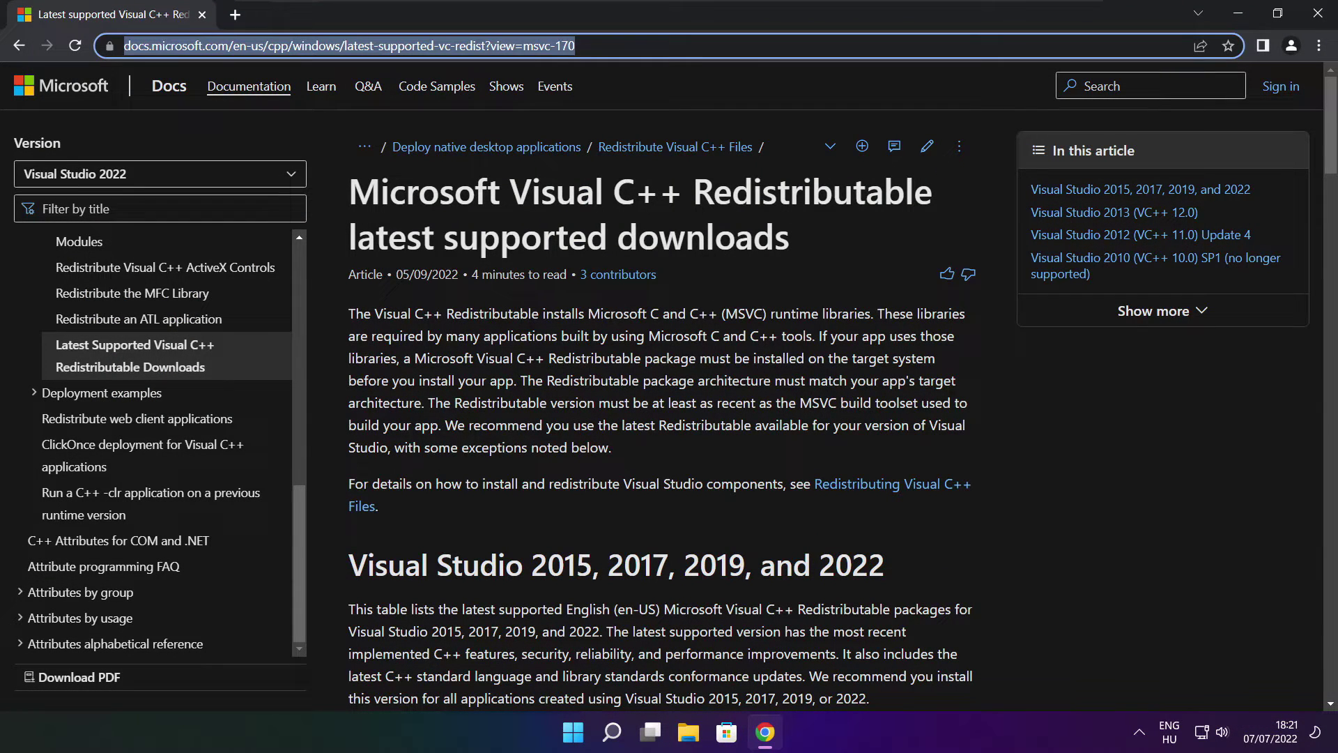
key(End)
click(663, 90)
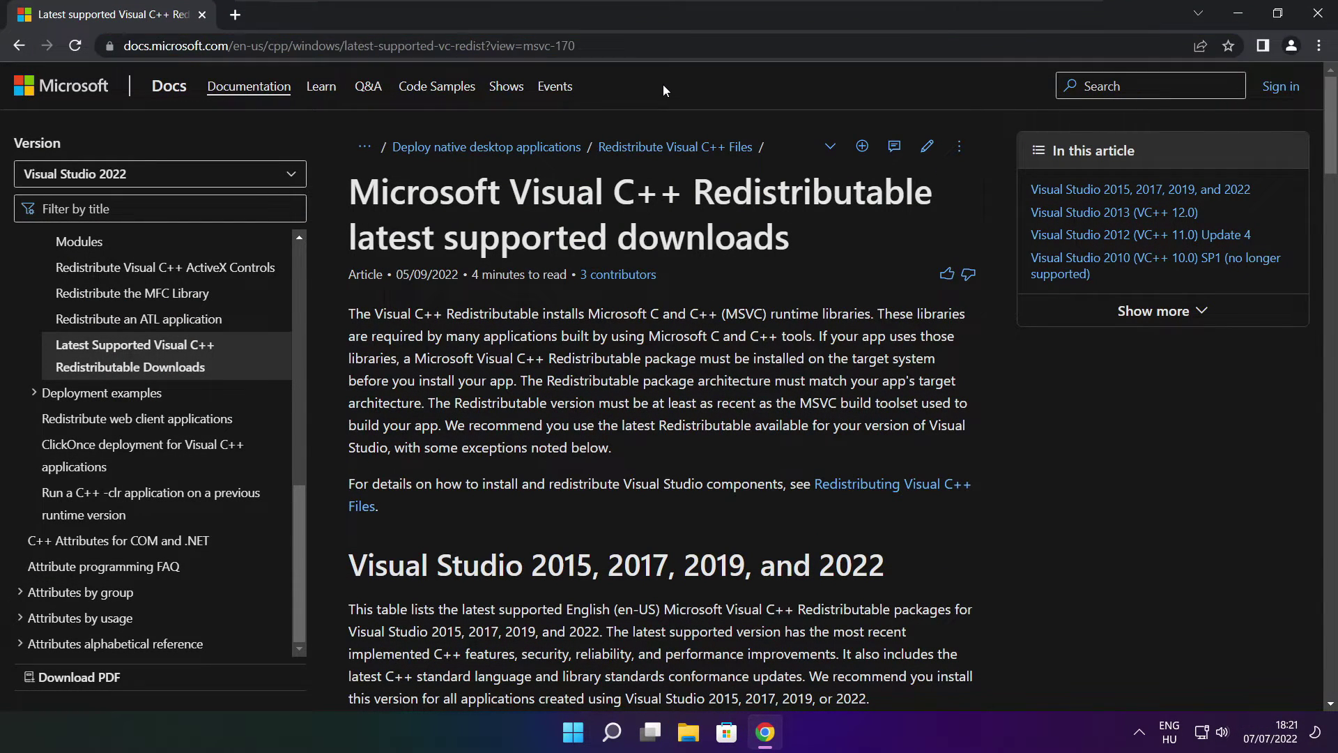
drag(1332, 132, 1324, 206)
scroll(1324, 207, up, 1)
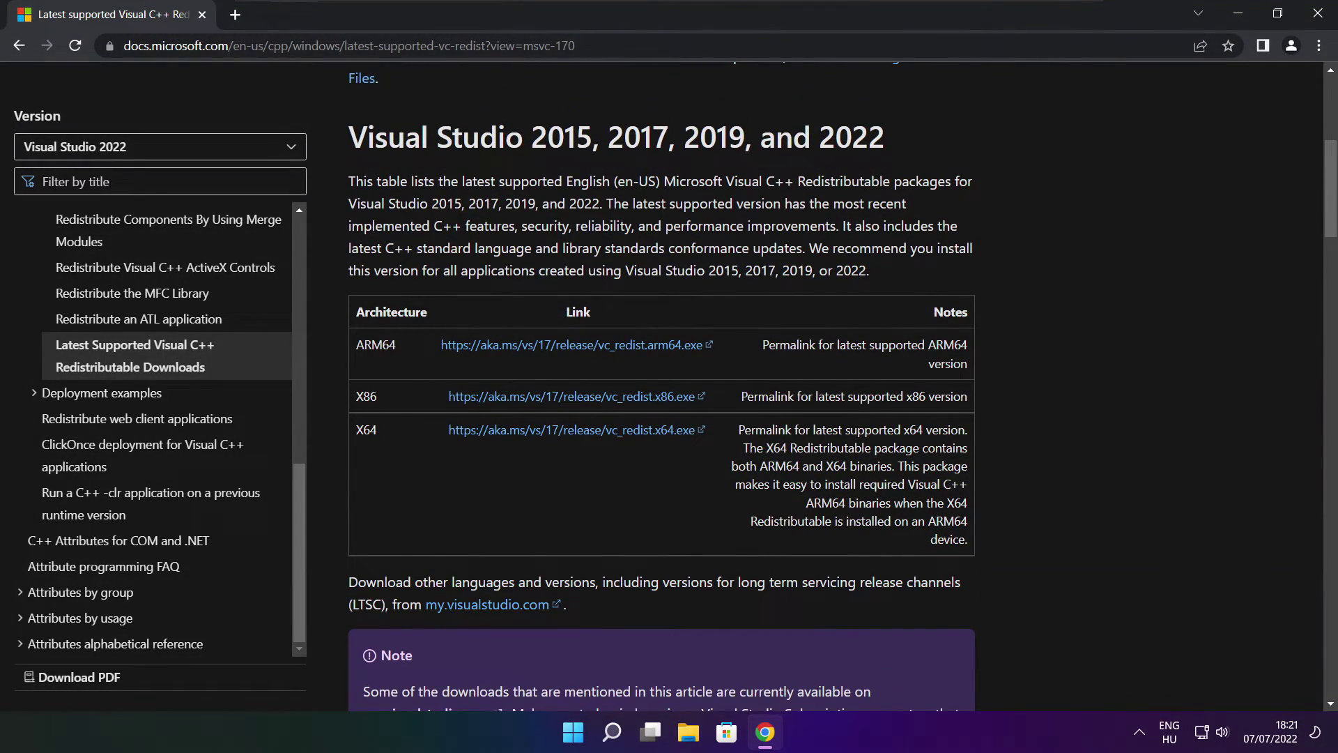
drag(352, 344, 900, 479)
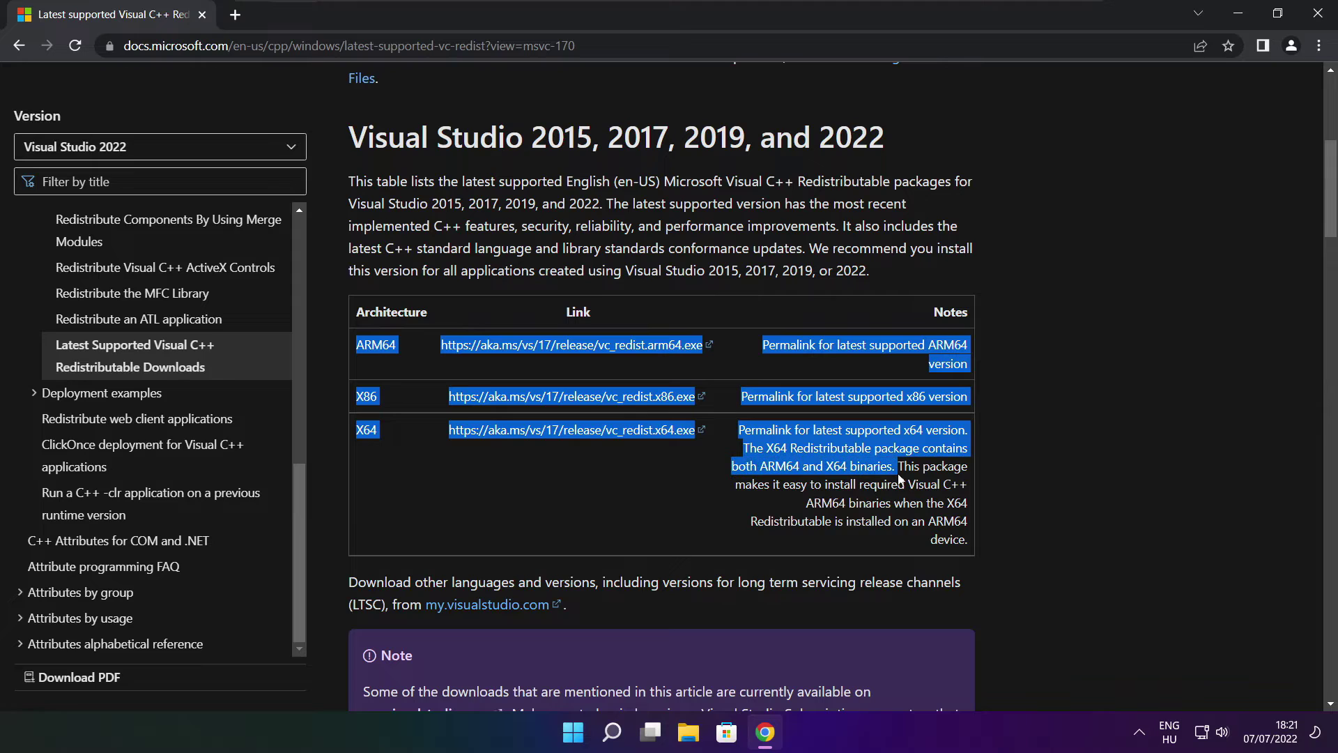
click(900, 480)
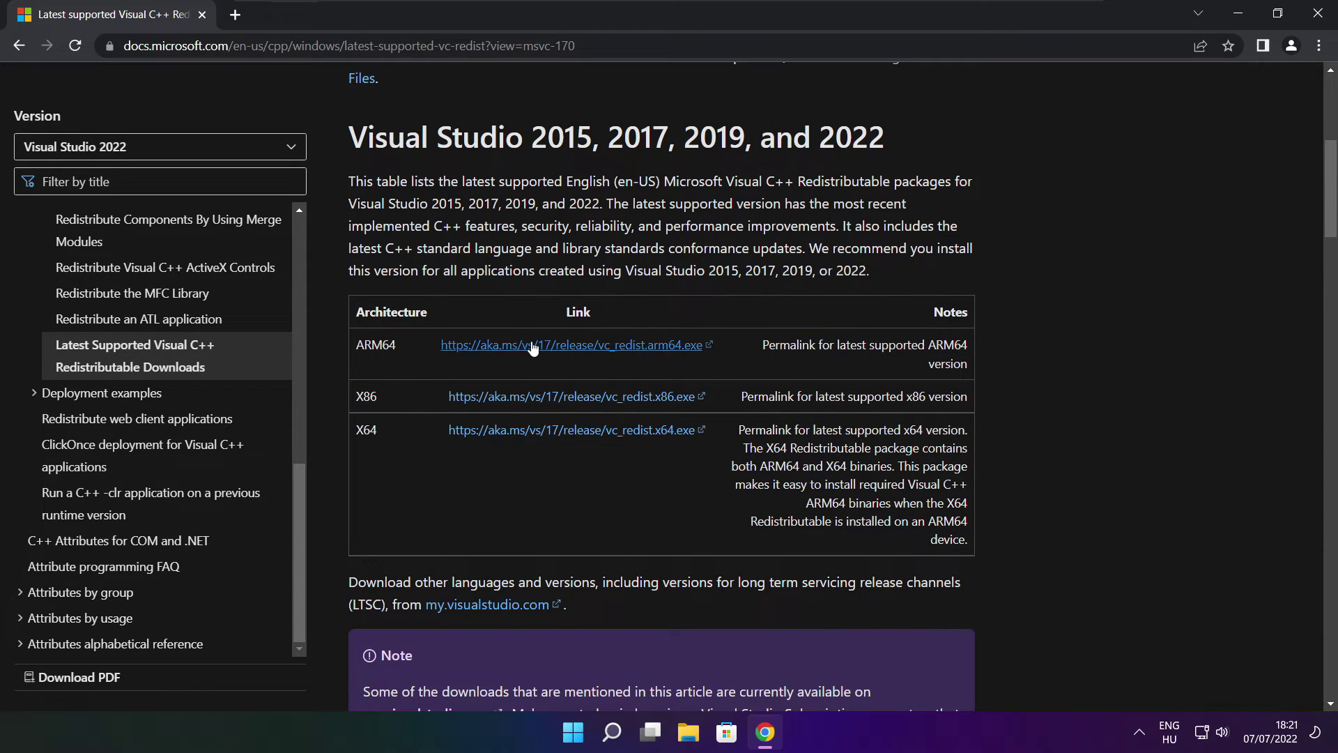
- Download the ARM64, x86 and x64 Visual C++ redistributable installers
click(555, 346)
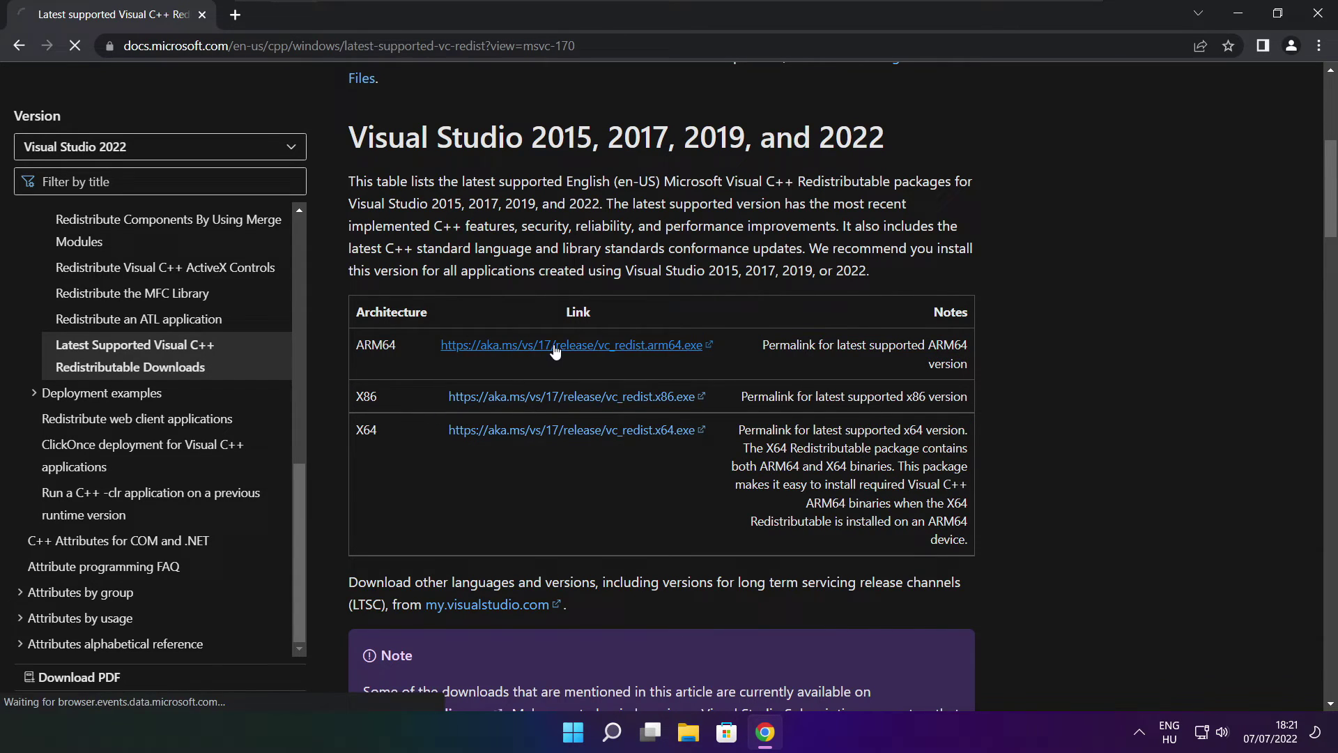
click(553, 399)
click(552, 431)
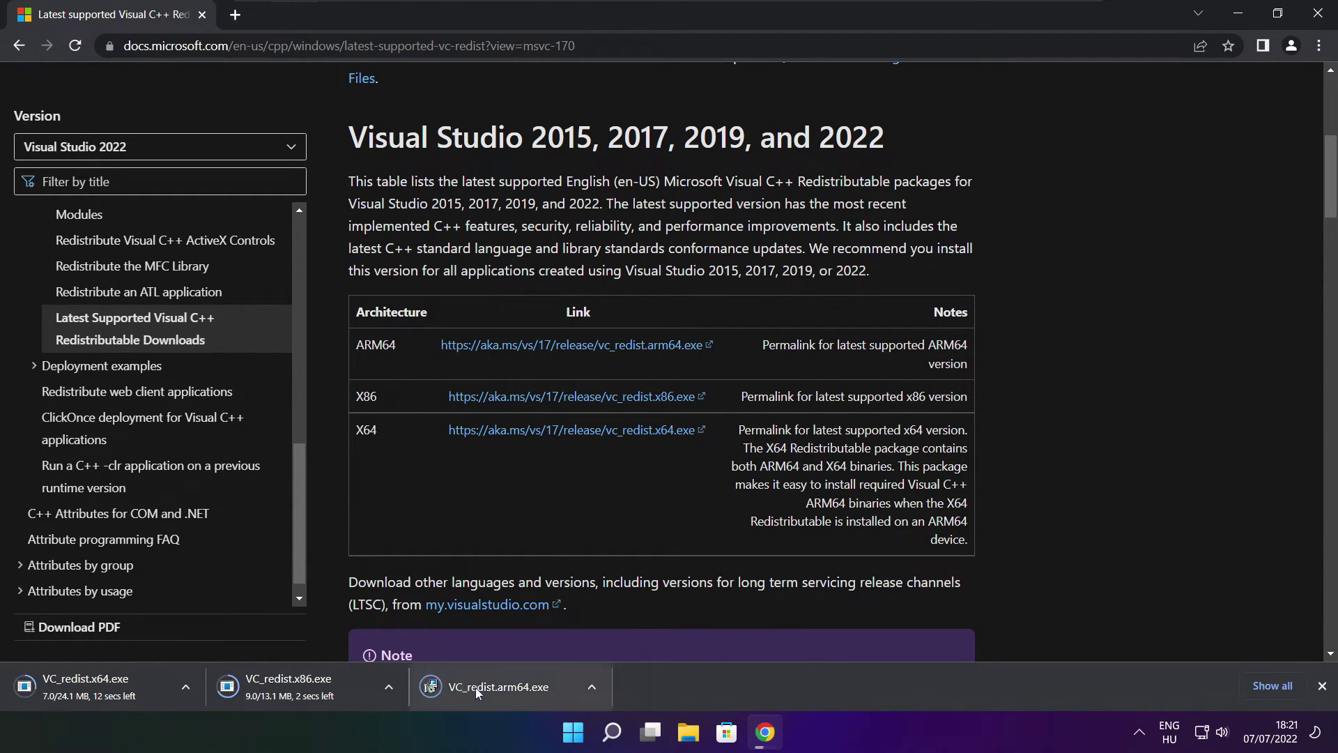
- Attempt the ARM64 redistributable install and dismiss its failed setup
click(509, 689)
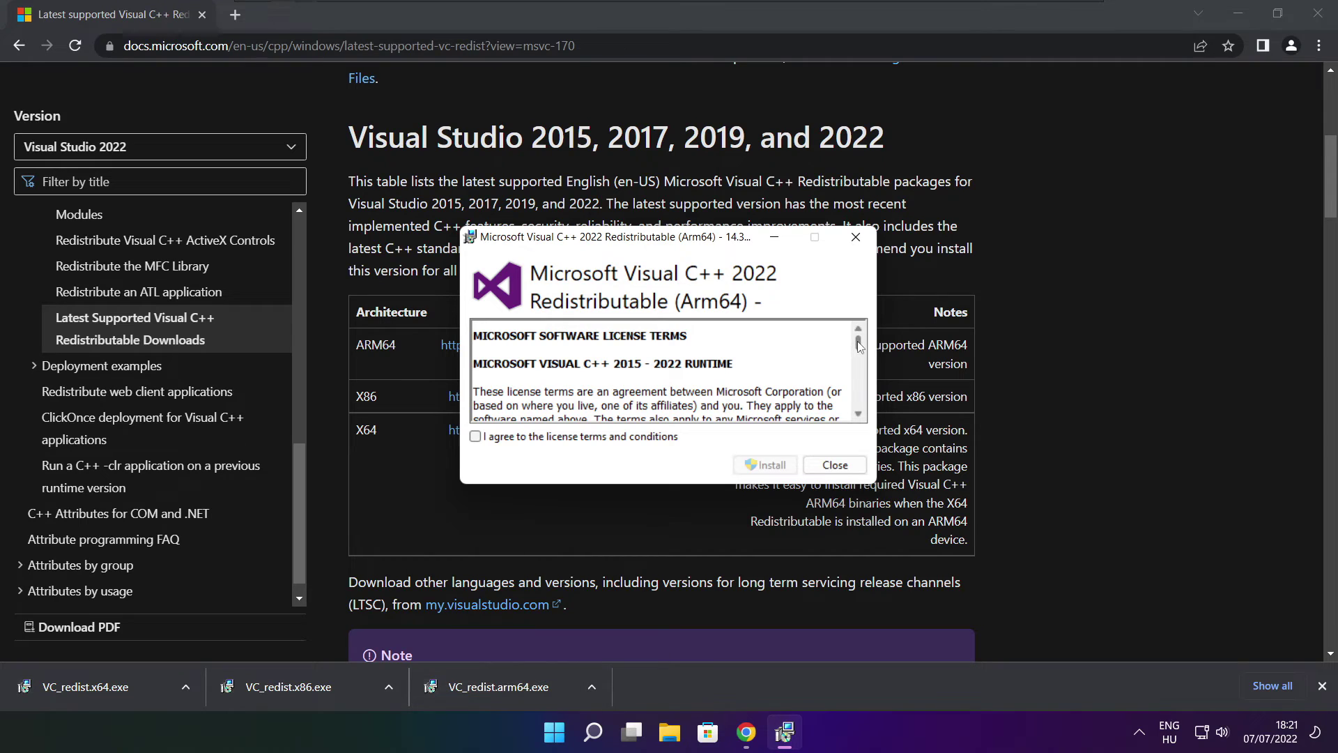
drag(859, 347, 859, 411)
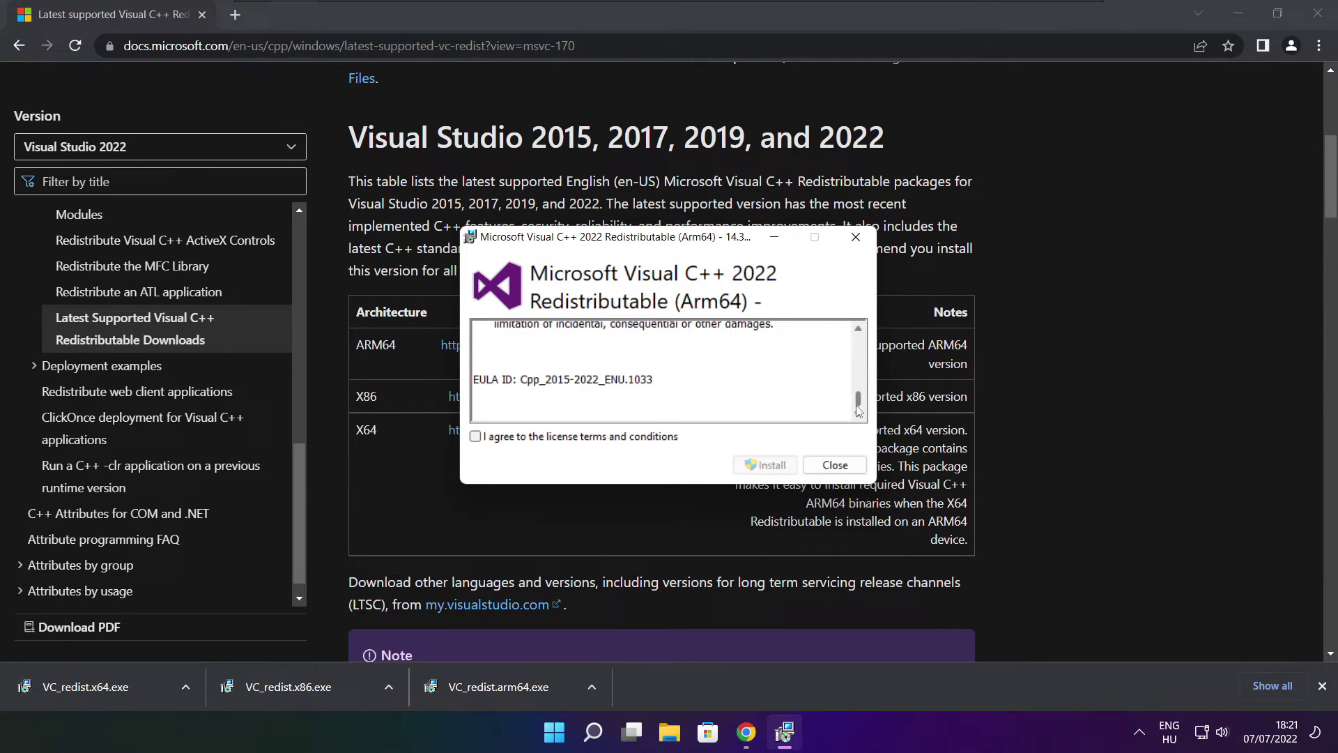
click(475, 437)
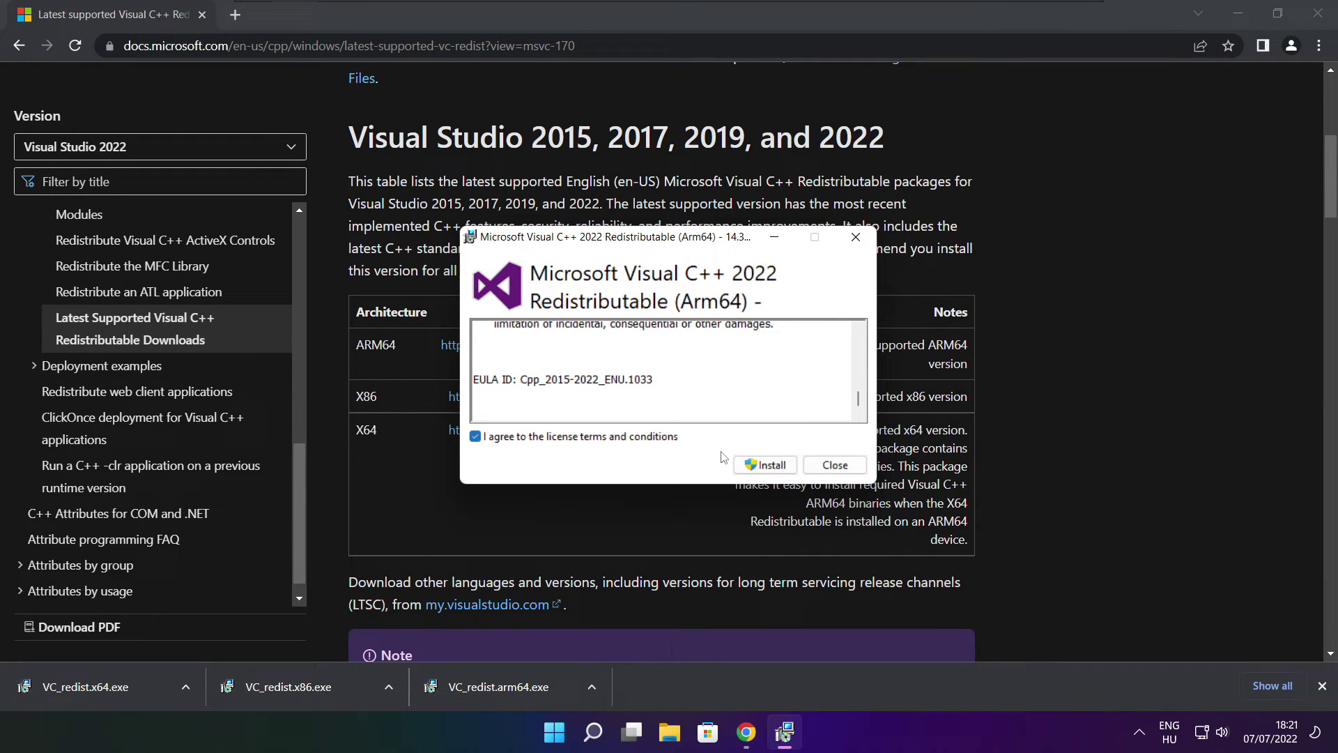
click(762, 466)
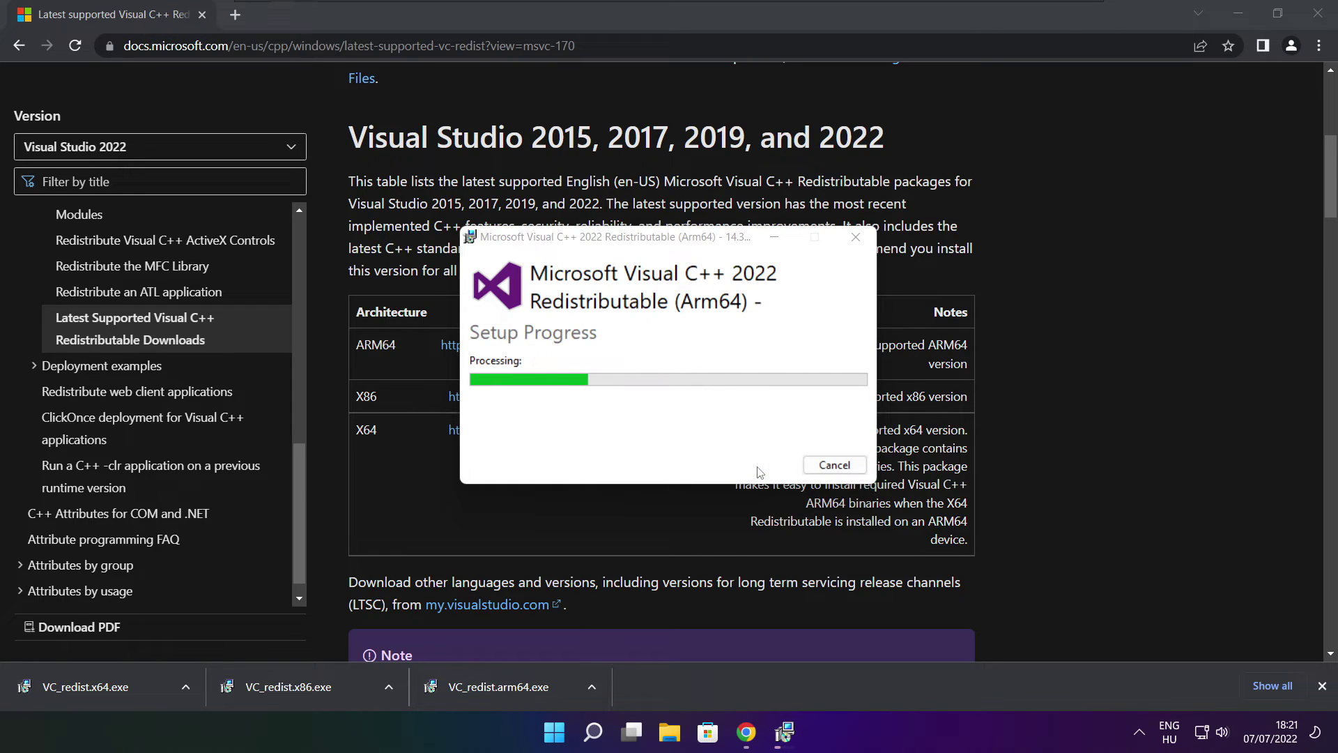
click(834, 465)
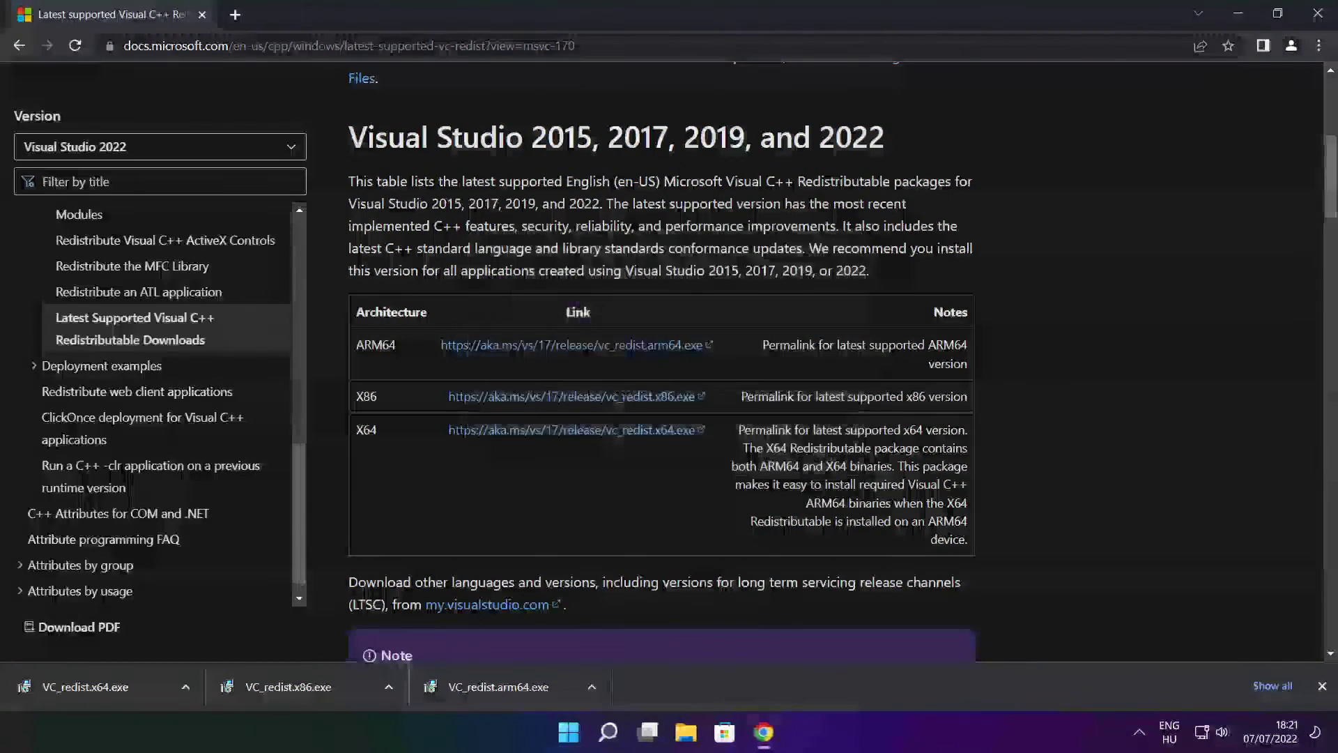
- Install VC_redist.x86.exe (14.32.31332) after accepting its licence, then close setup
click(315, 687)
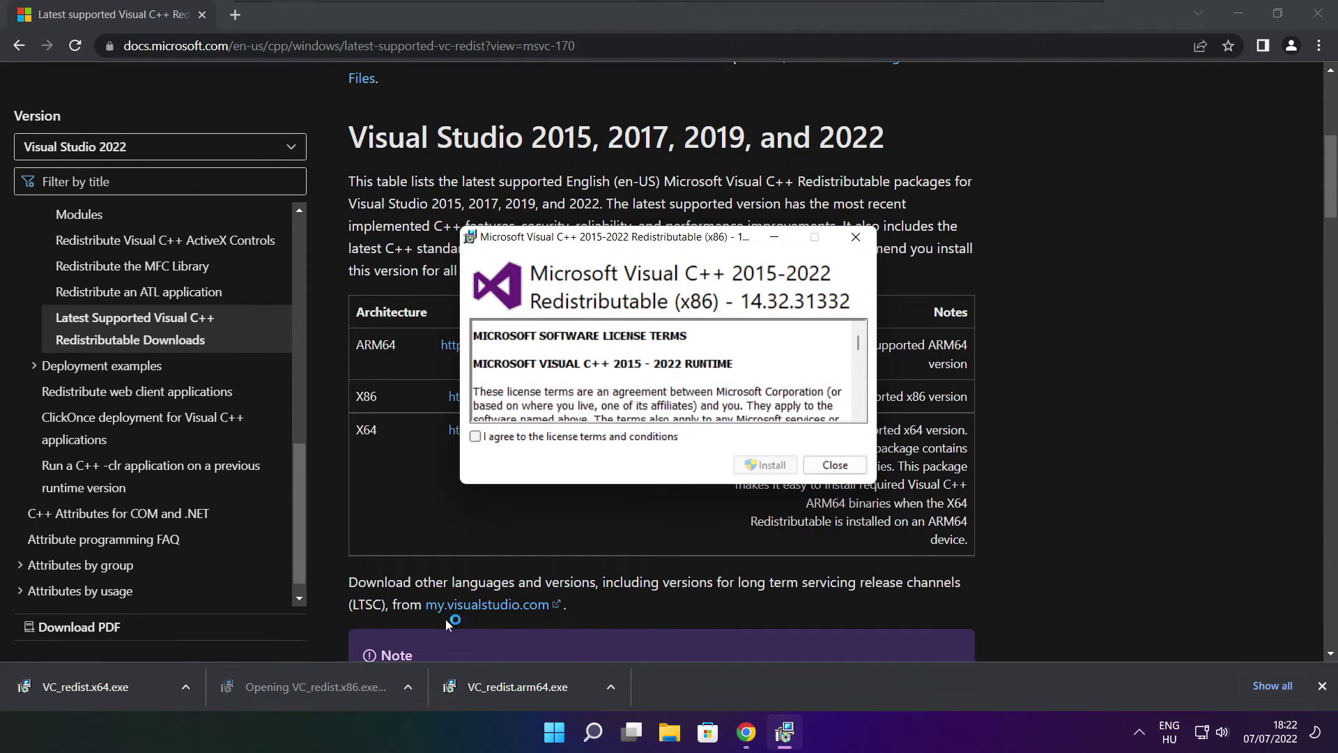
drag(862, 345, 859, 401)
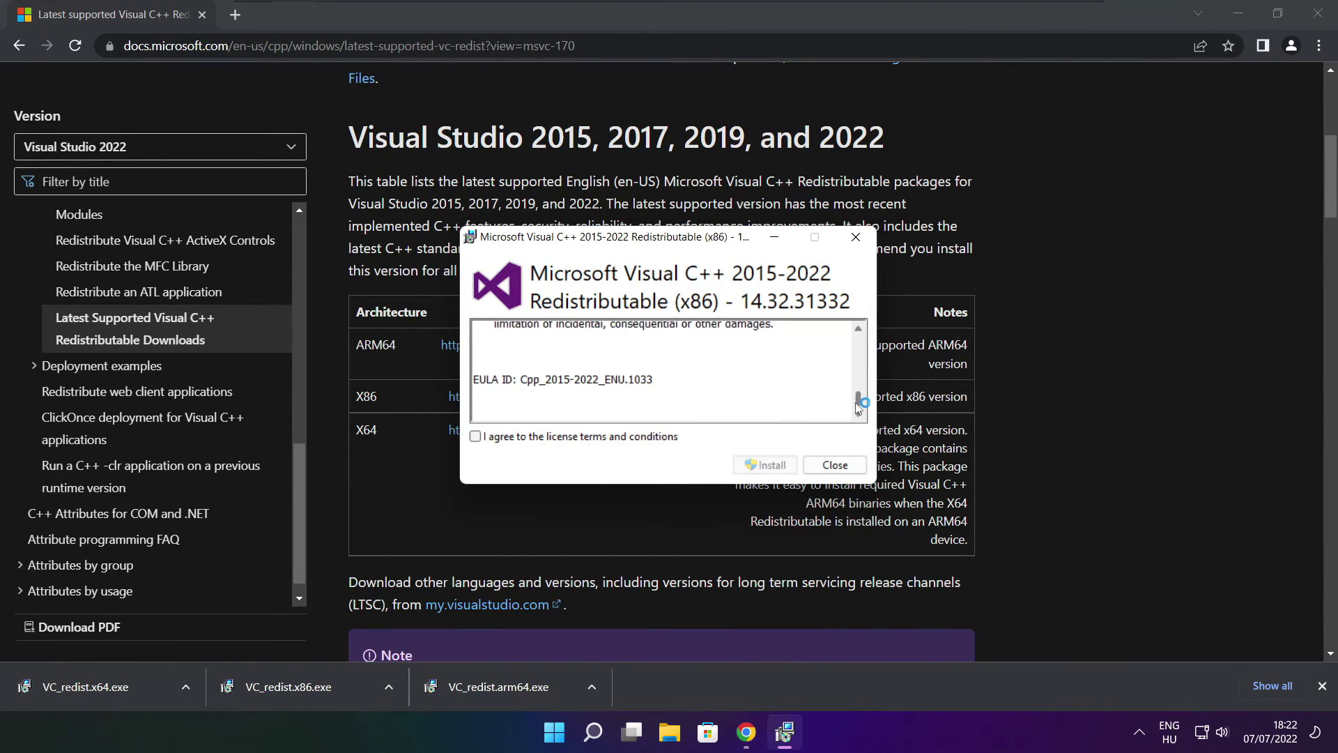
click(476, 439)
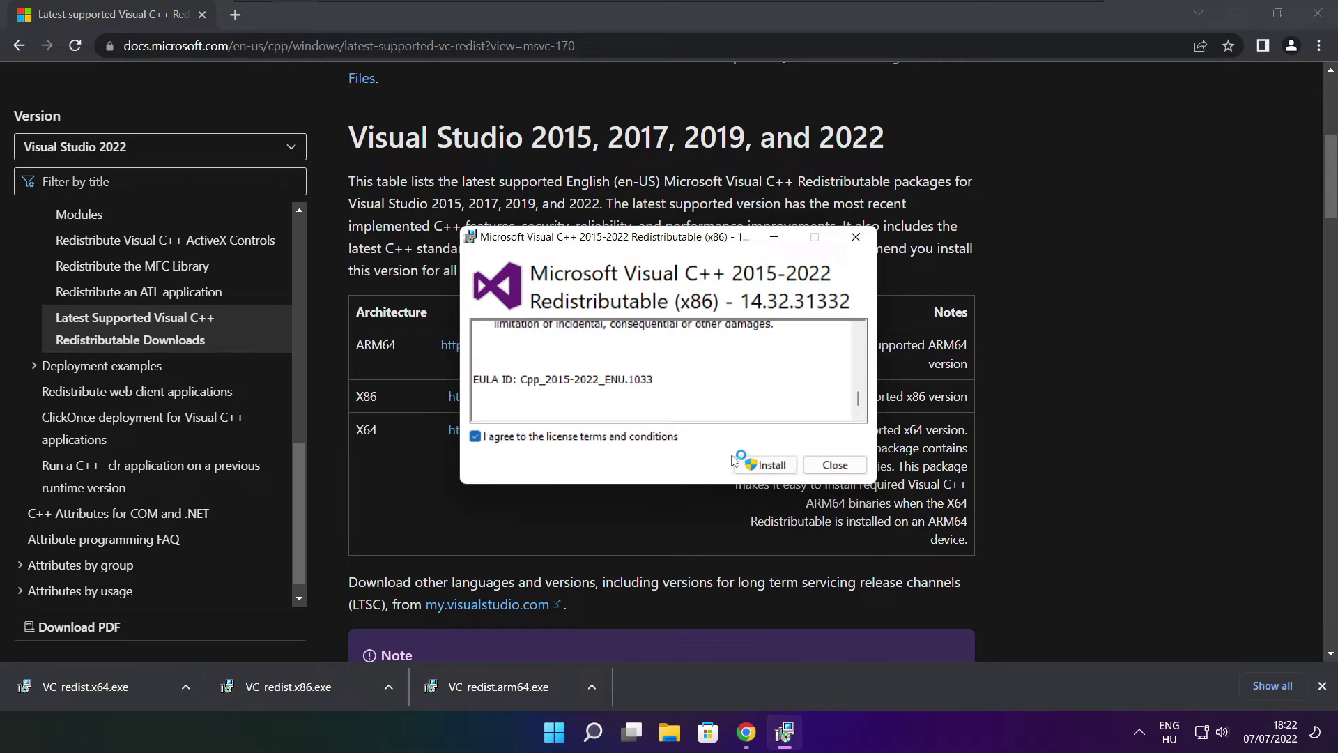
click(767, 465)
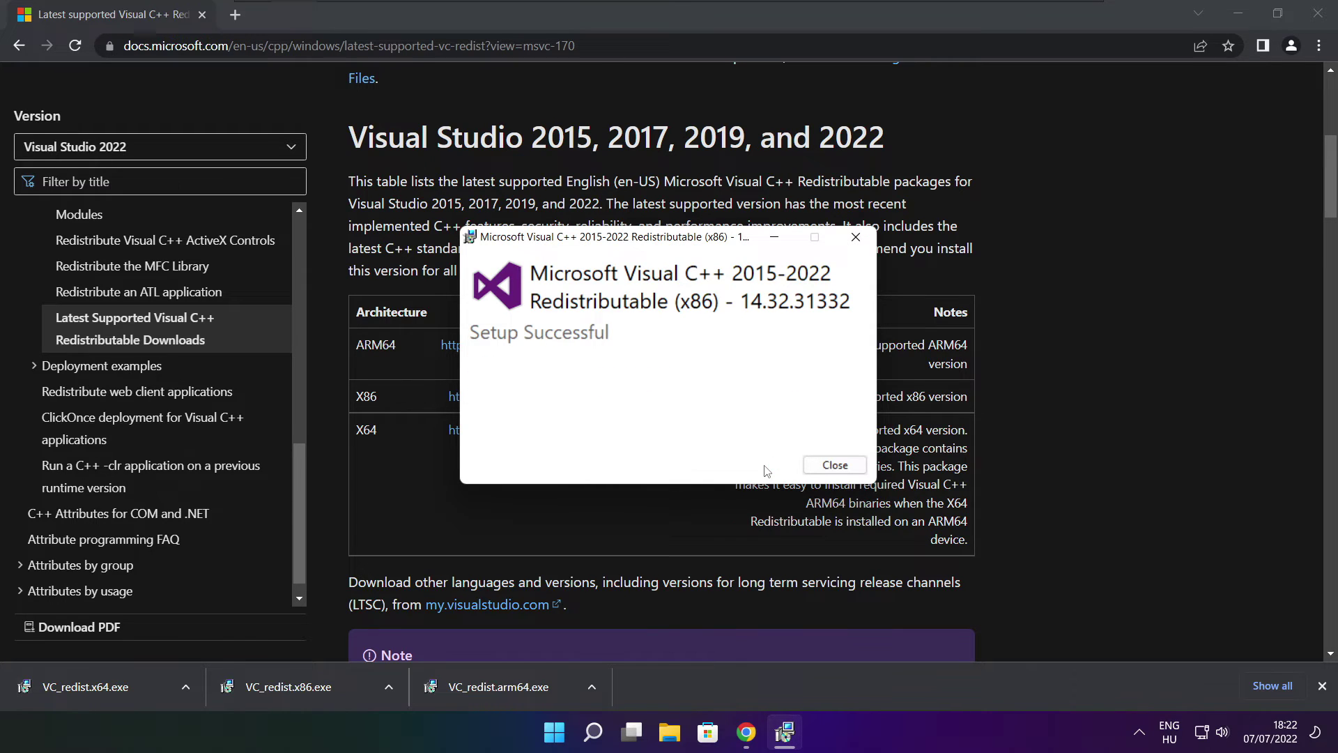
click(835, 465)
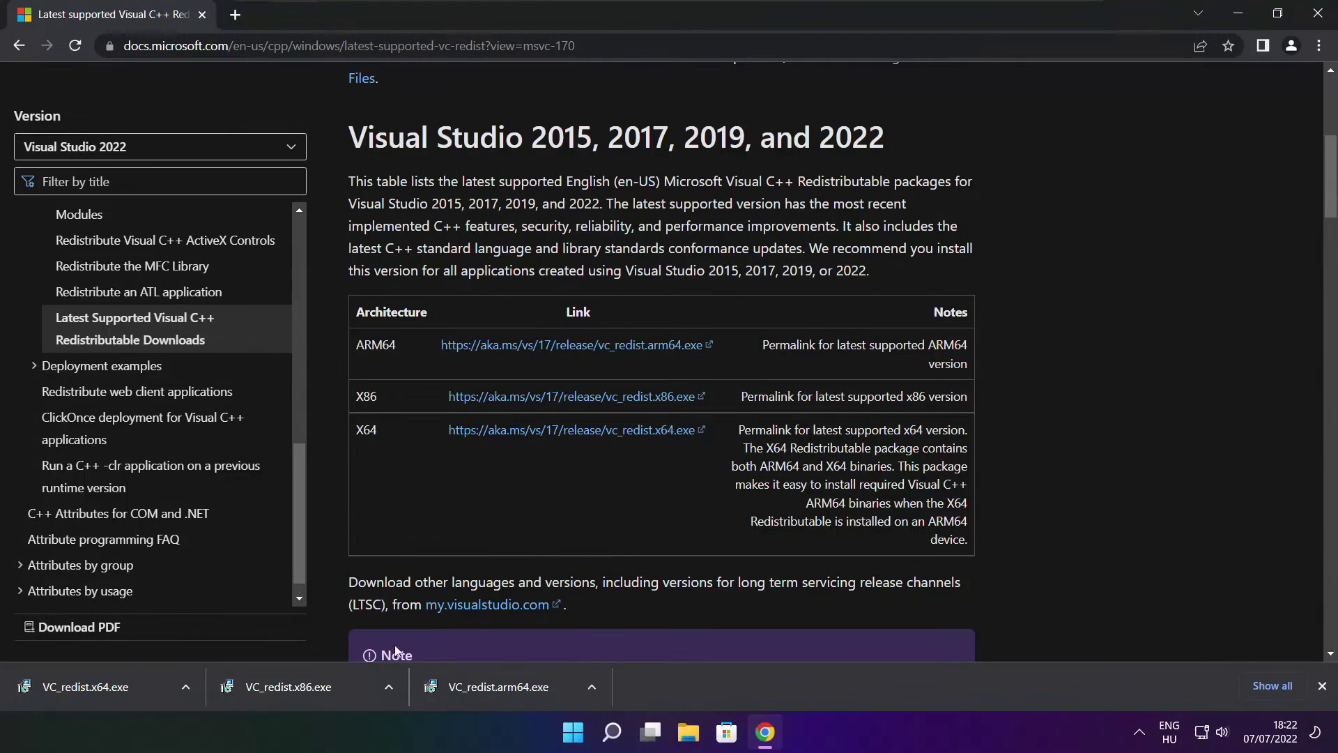
- Install VC_redist.x64.exe (14.32.31332) after accepting its licence, then close setup
click(111, 687)
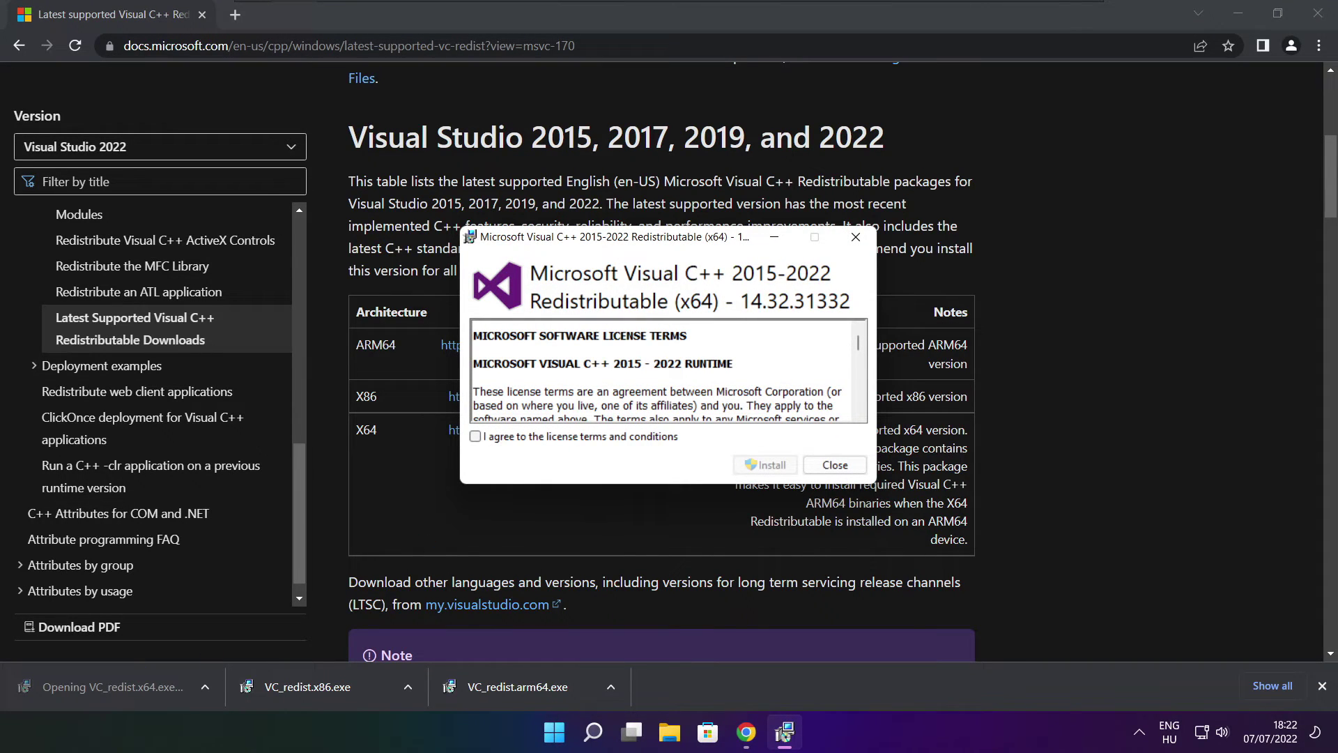
drag(859, 343, 859, 401)
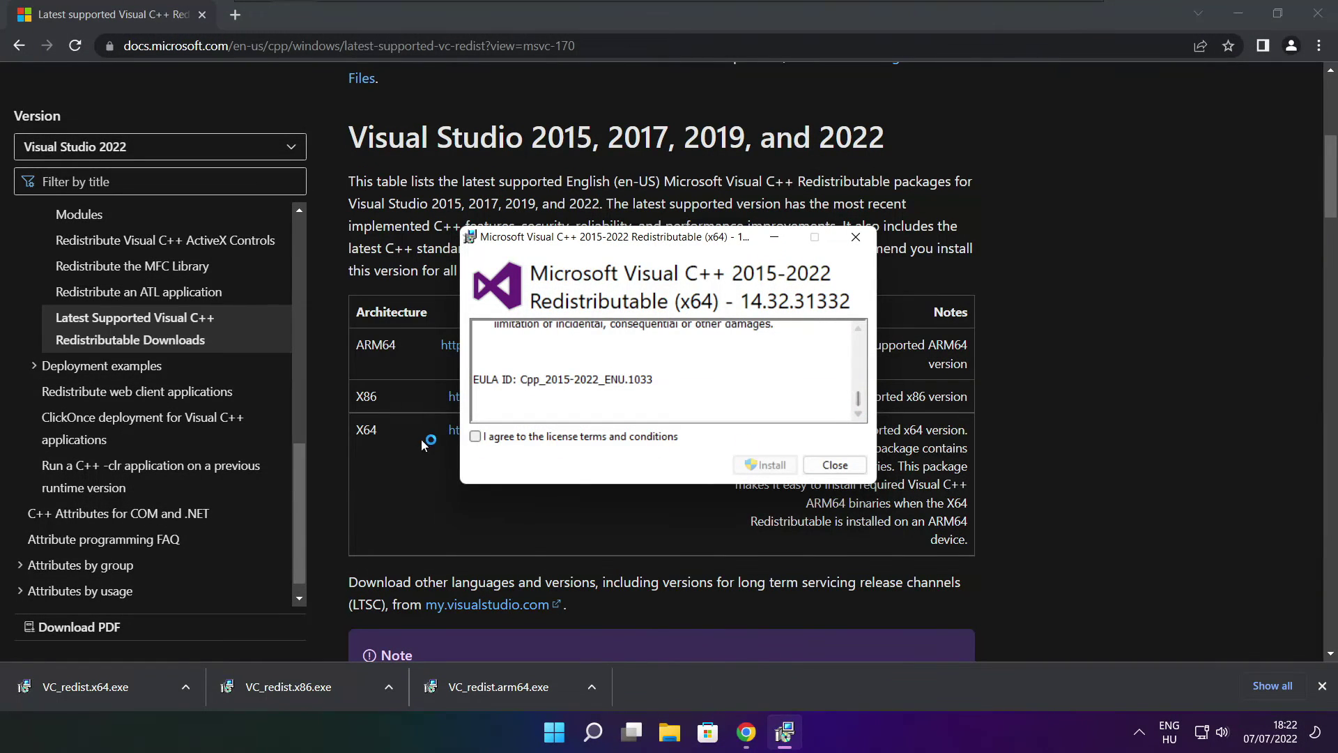
click(476, 437)
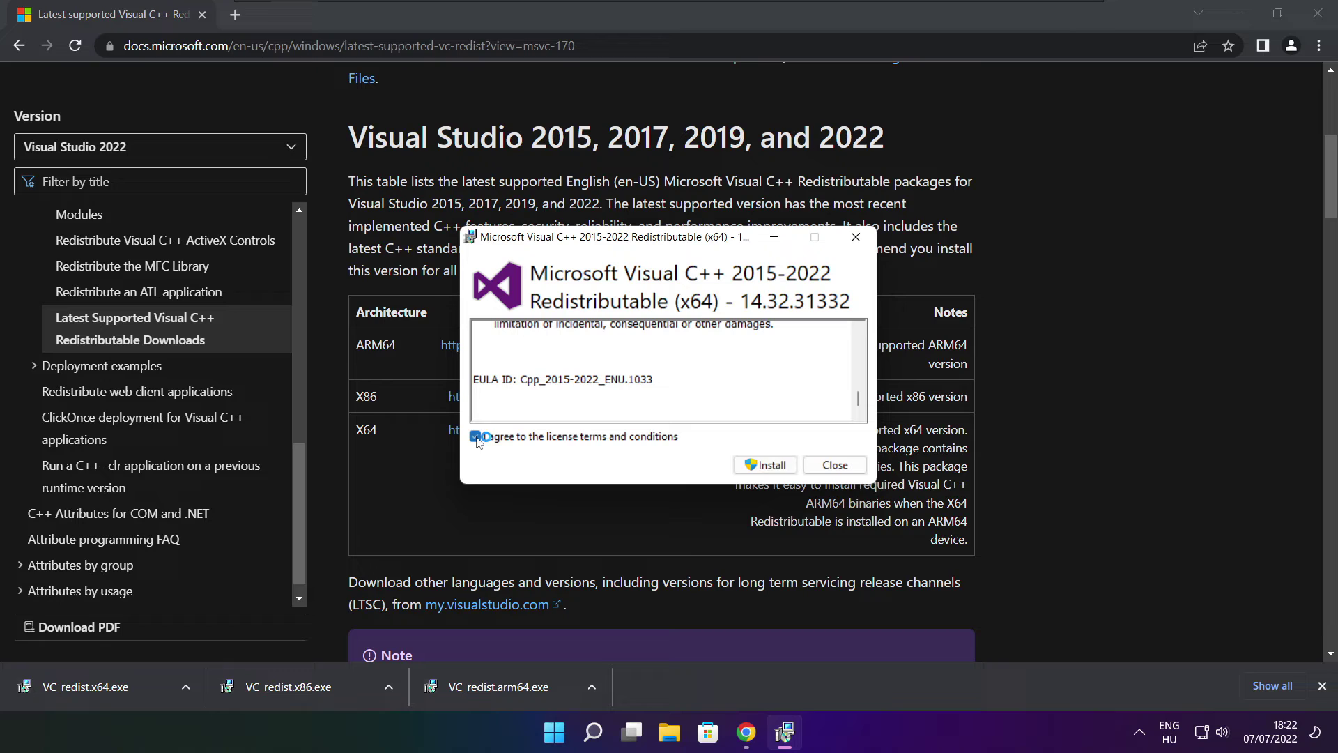
click(767, 467)
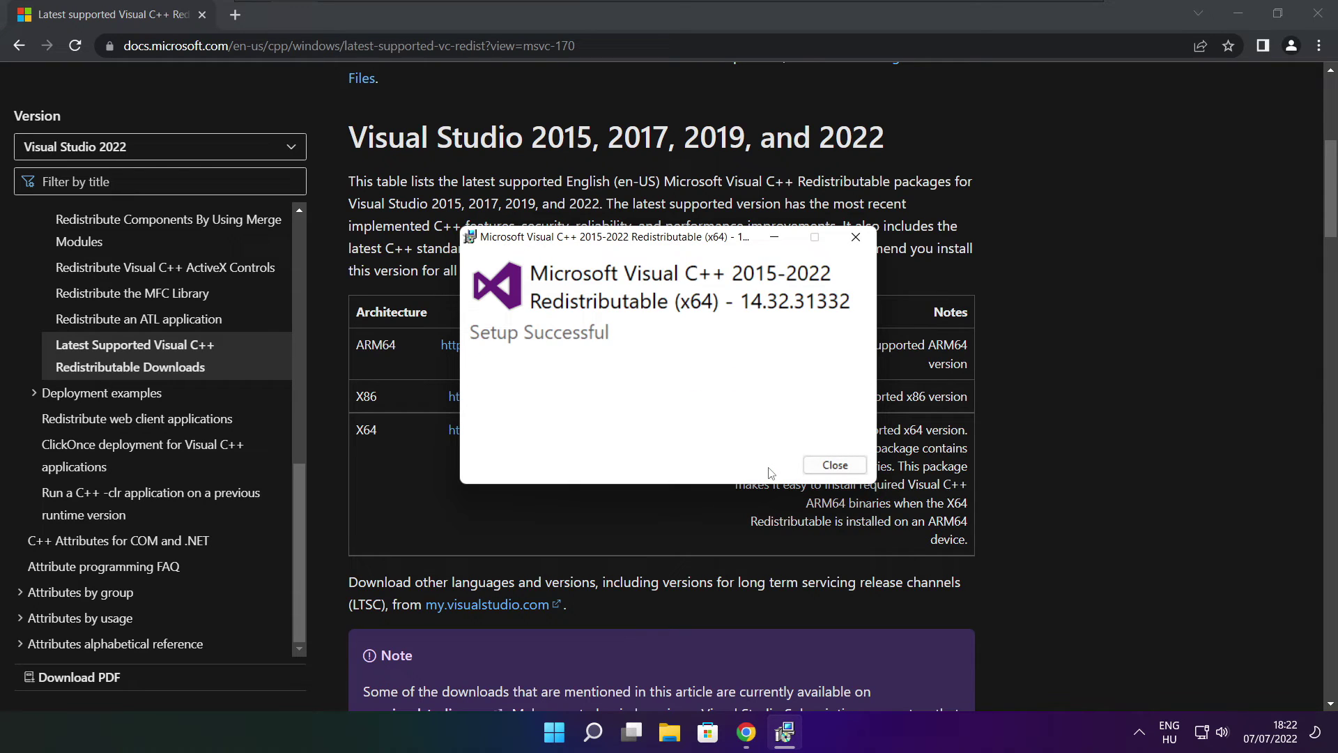
click(835, 465)
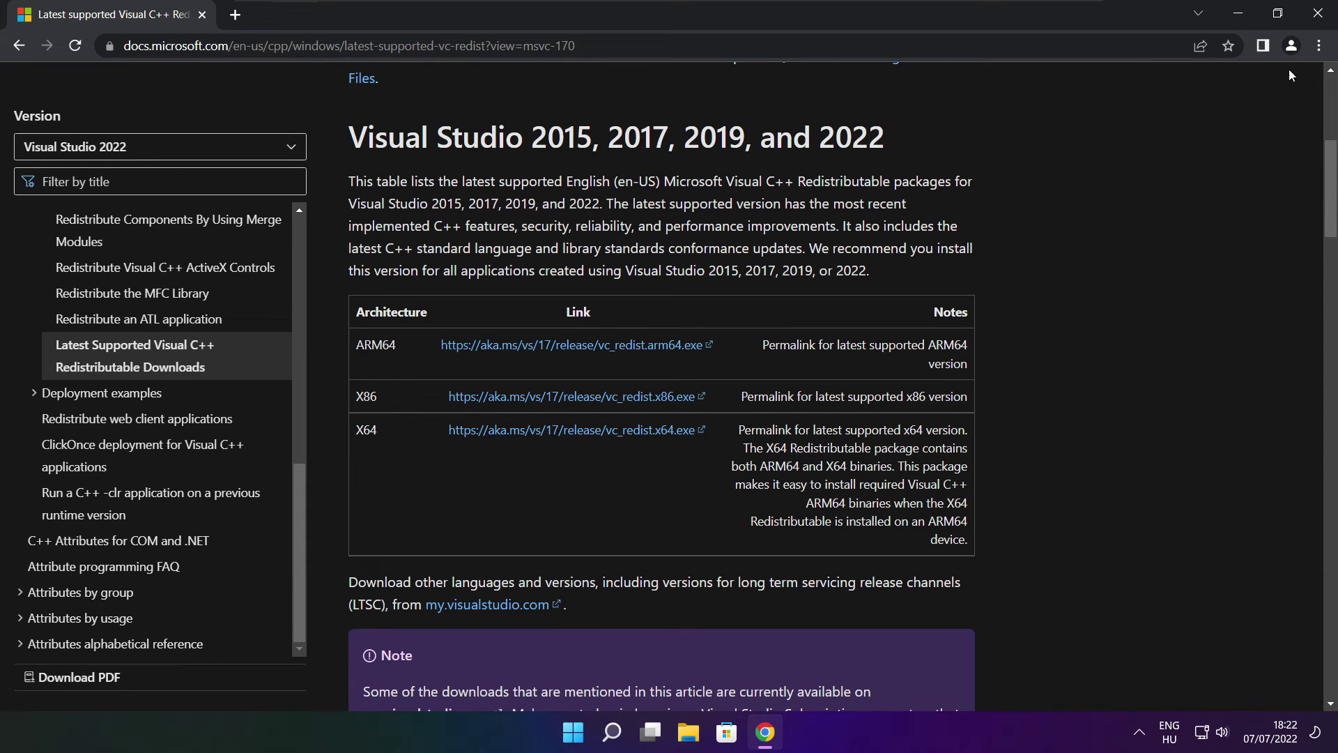
- Close Chrome and restart the PC from the Start menu's Power button
click(1321, 18)
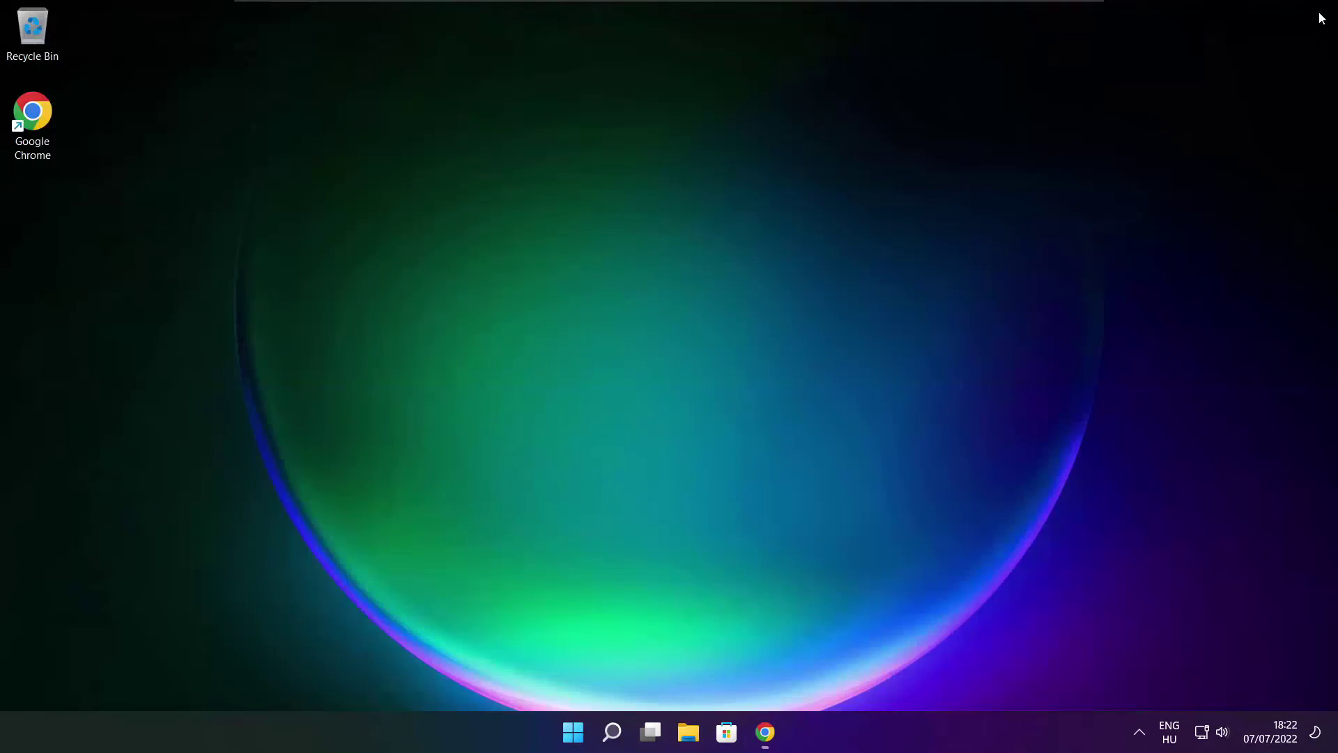
click(574, 738)
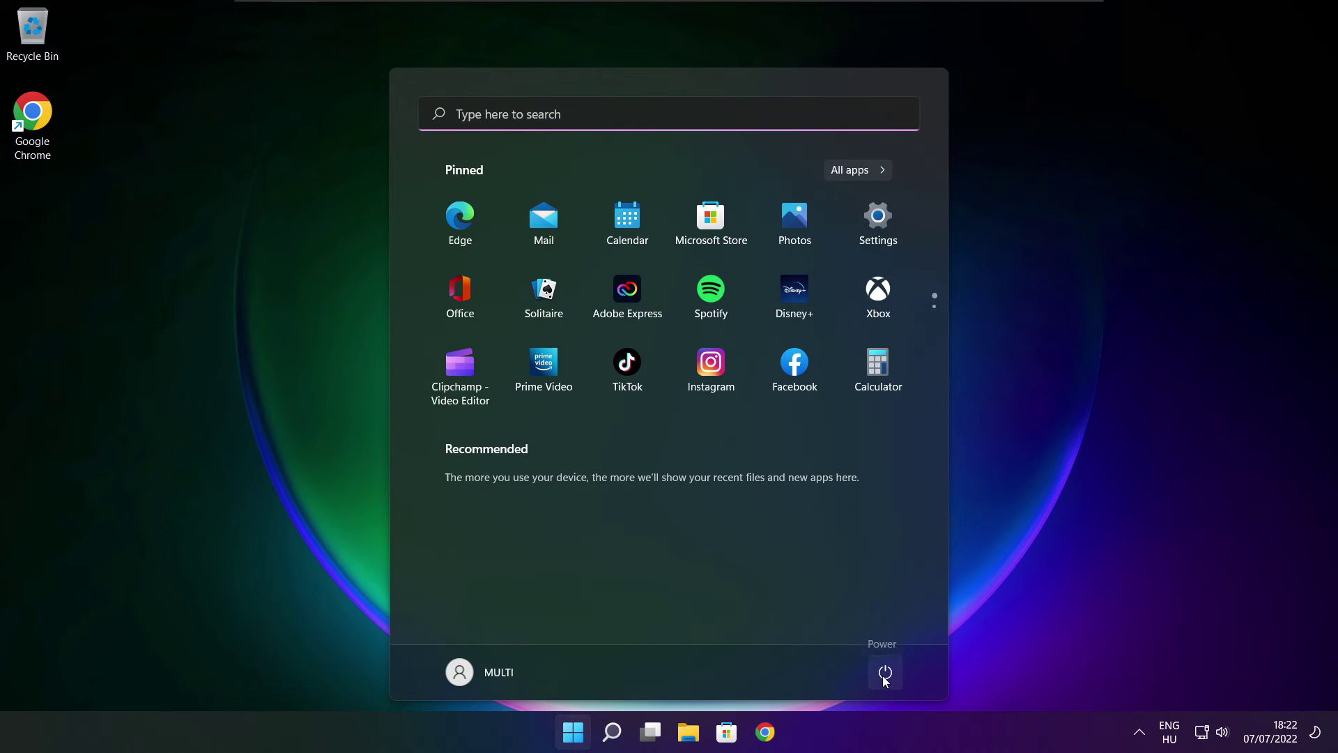
click(886, 674)
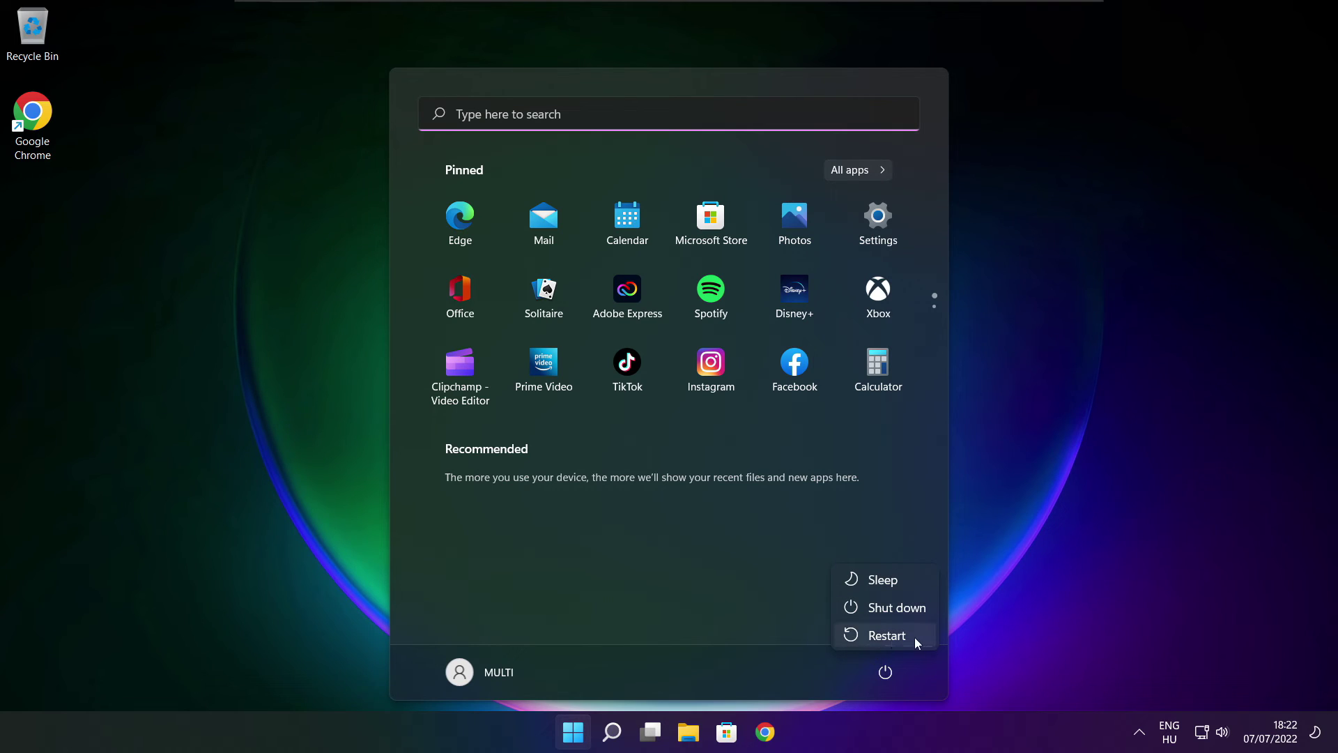
click(895, 637)
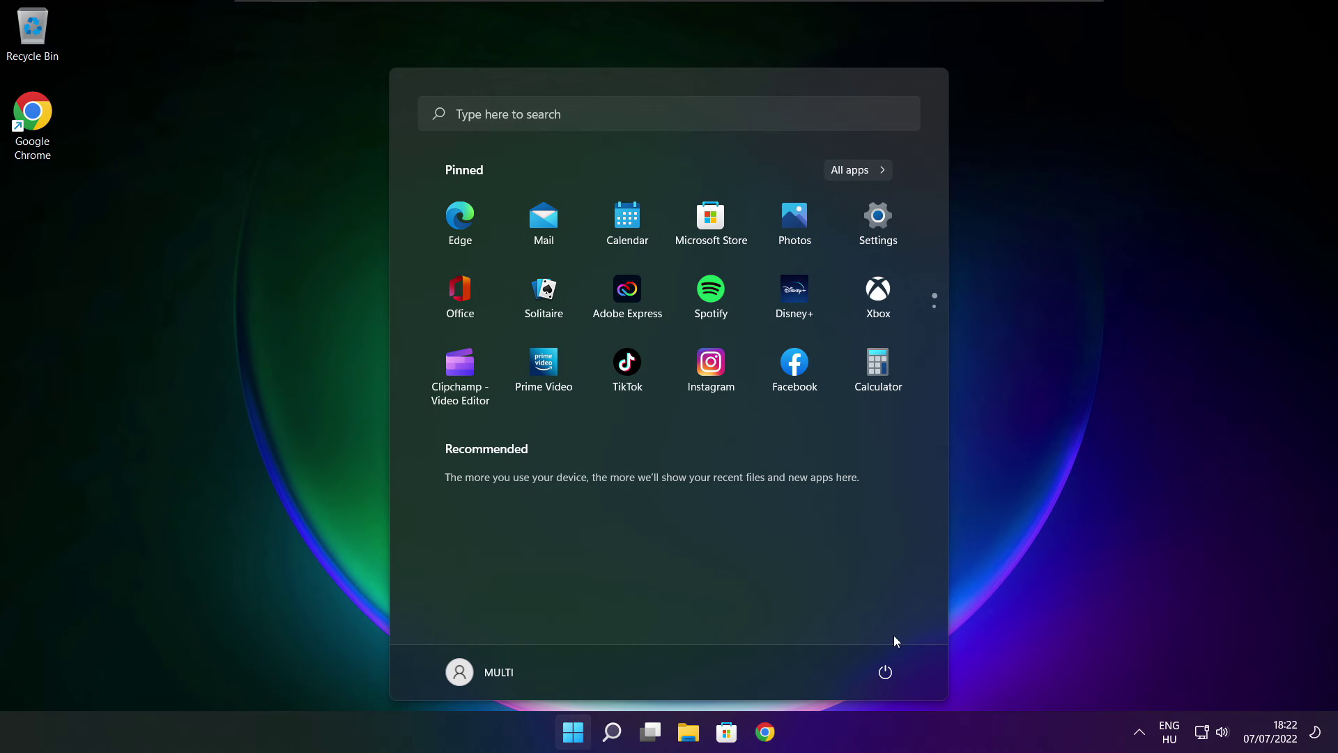